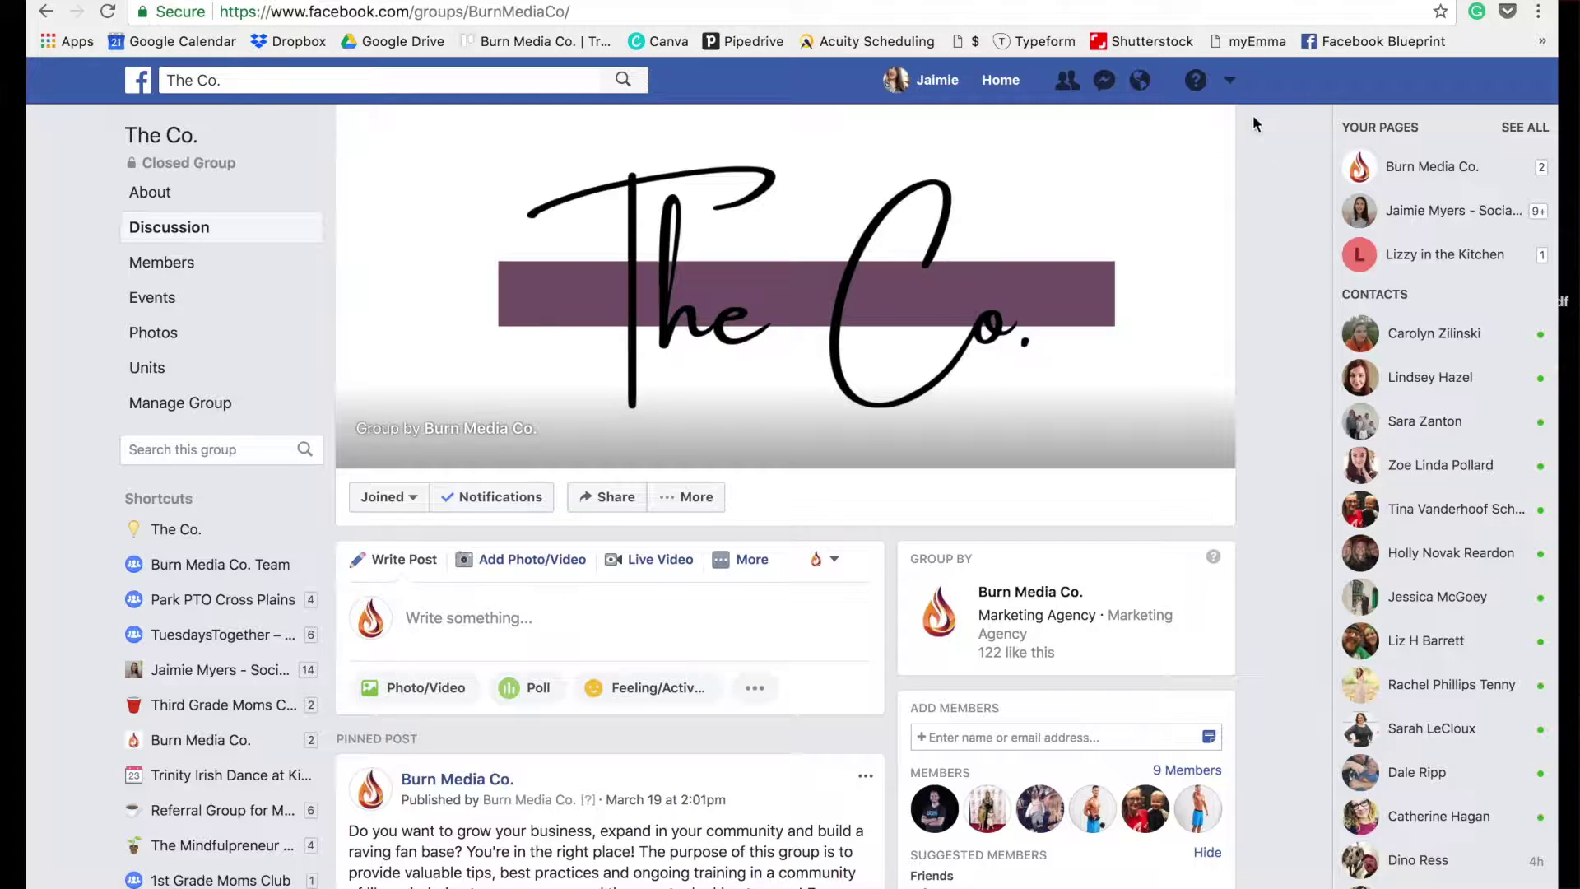
# Step: Open Audience Insights from the Facebook ads tools and start with the Everyone on Facebook audience
pyautogui.click(1231, 82)
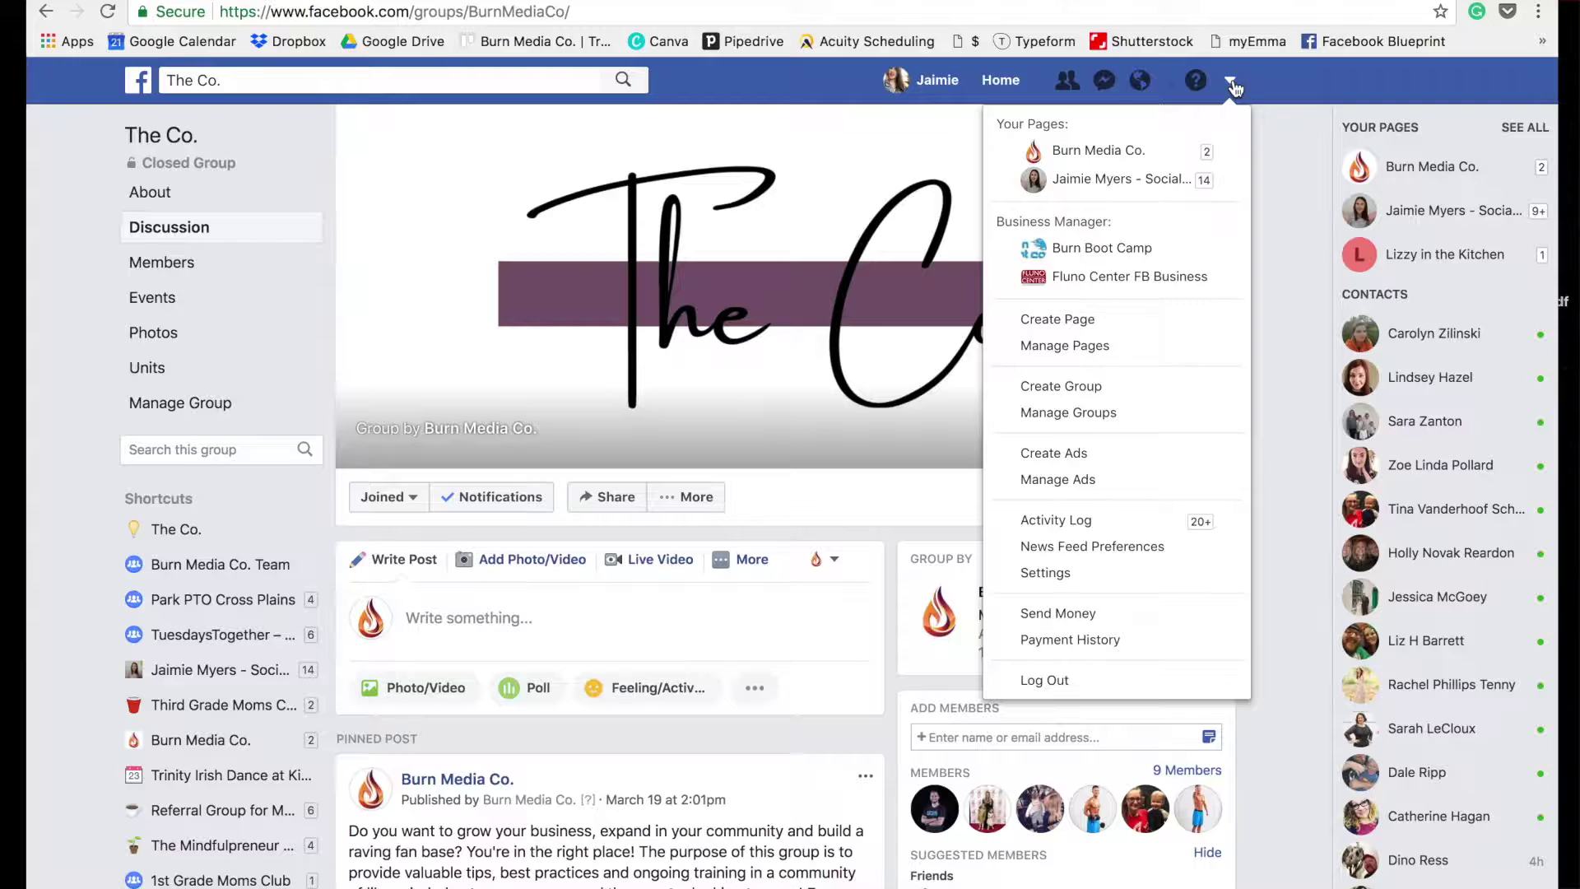
pyautogui.click(1094, 477)
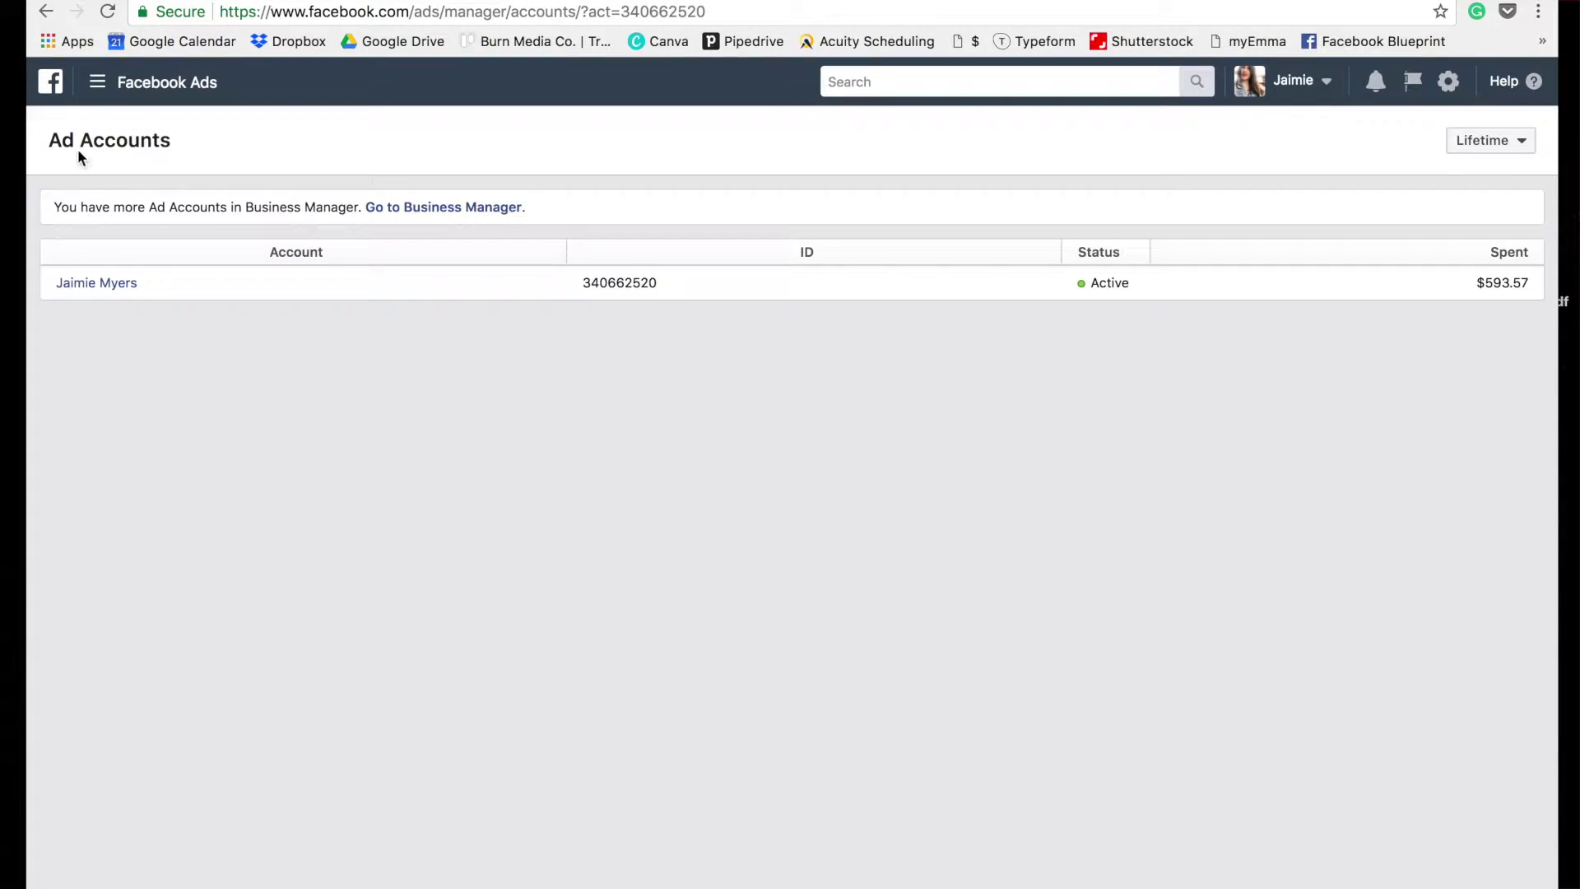
pyautogui.click(113, 86)
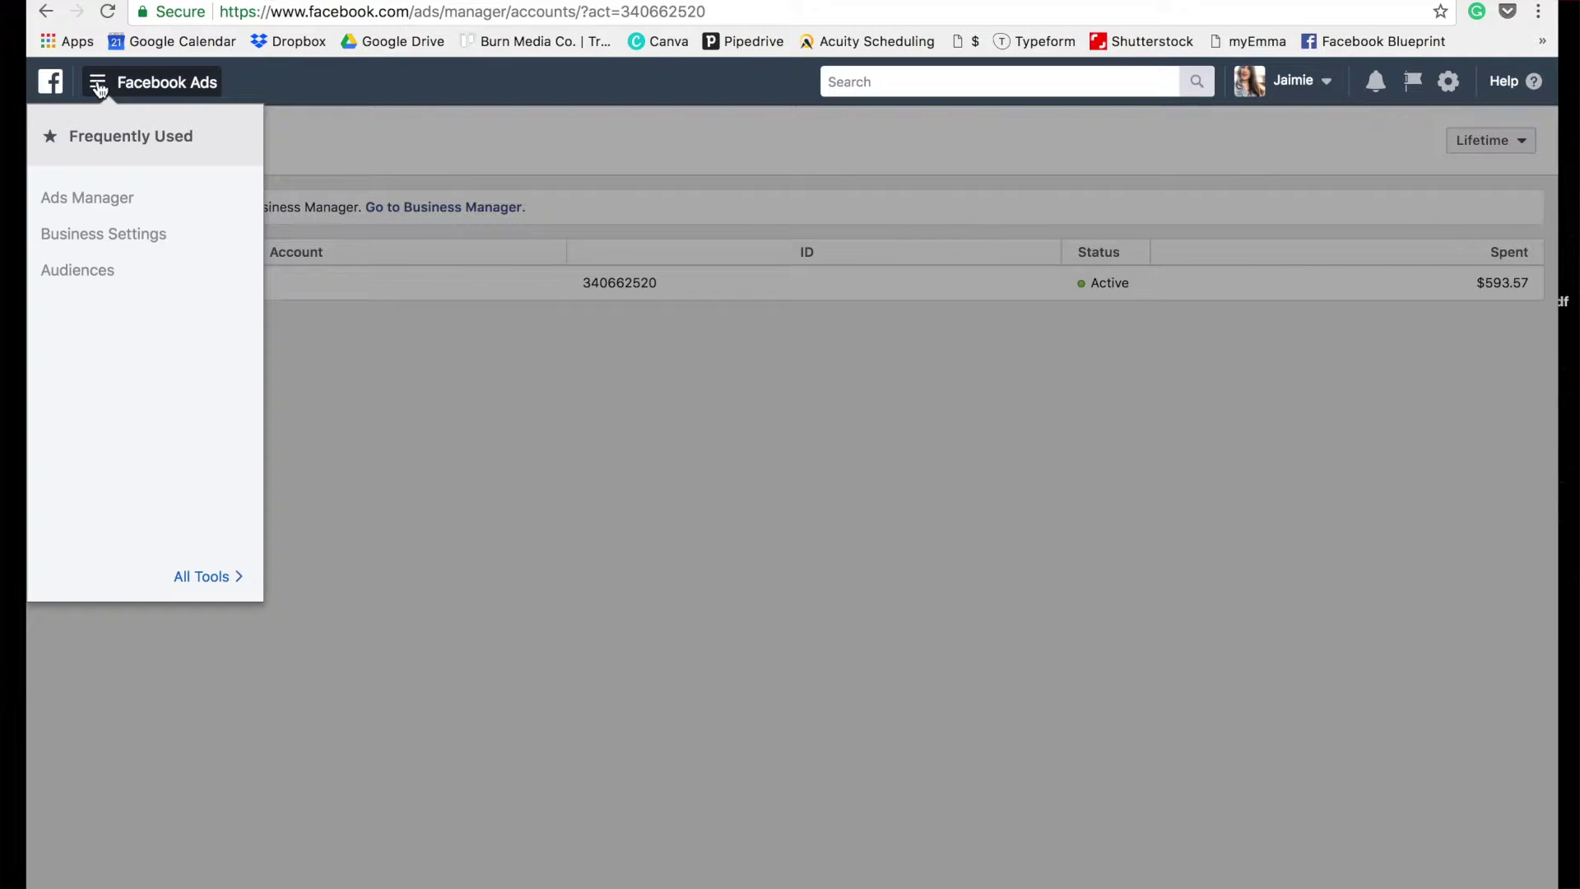
pyautogui.click(204, 576)
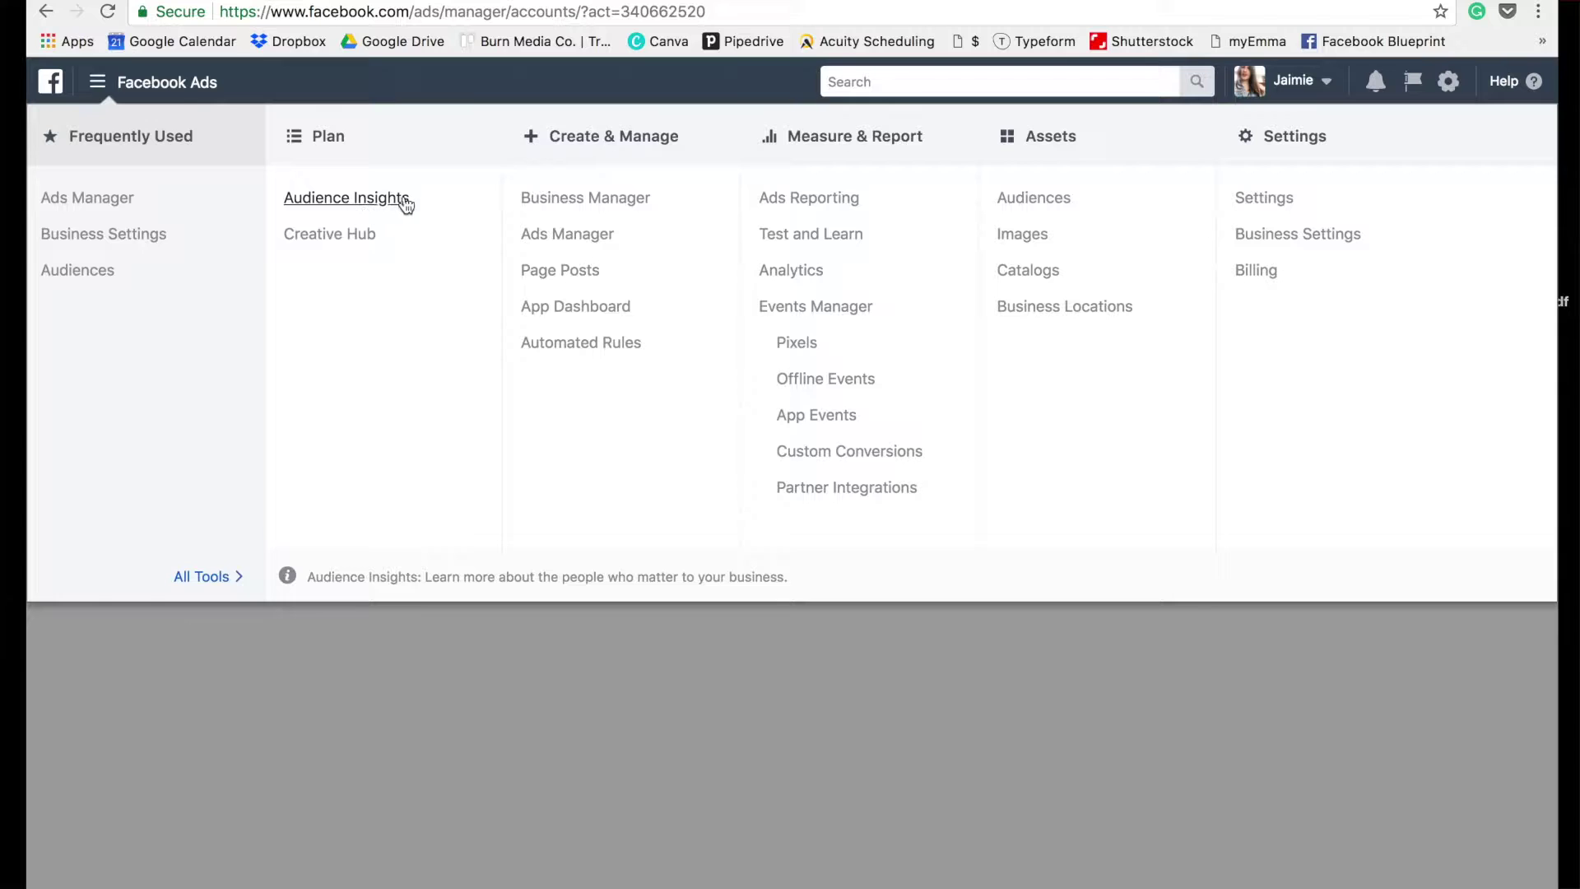
pyautogui.click(376, 202)
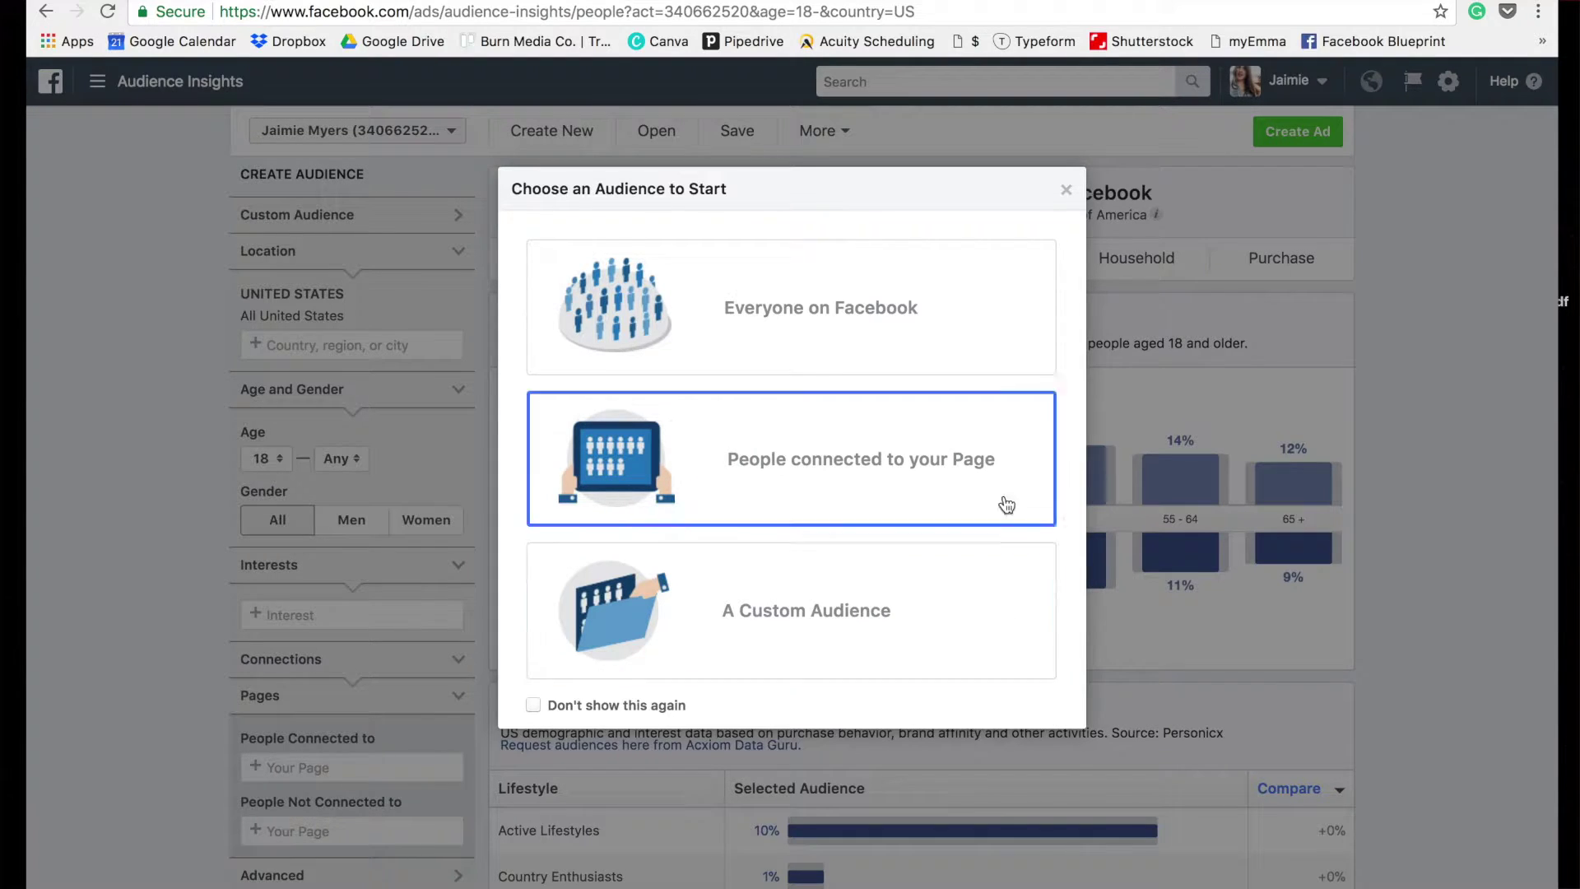
pyautogui.click(996, 321)
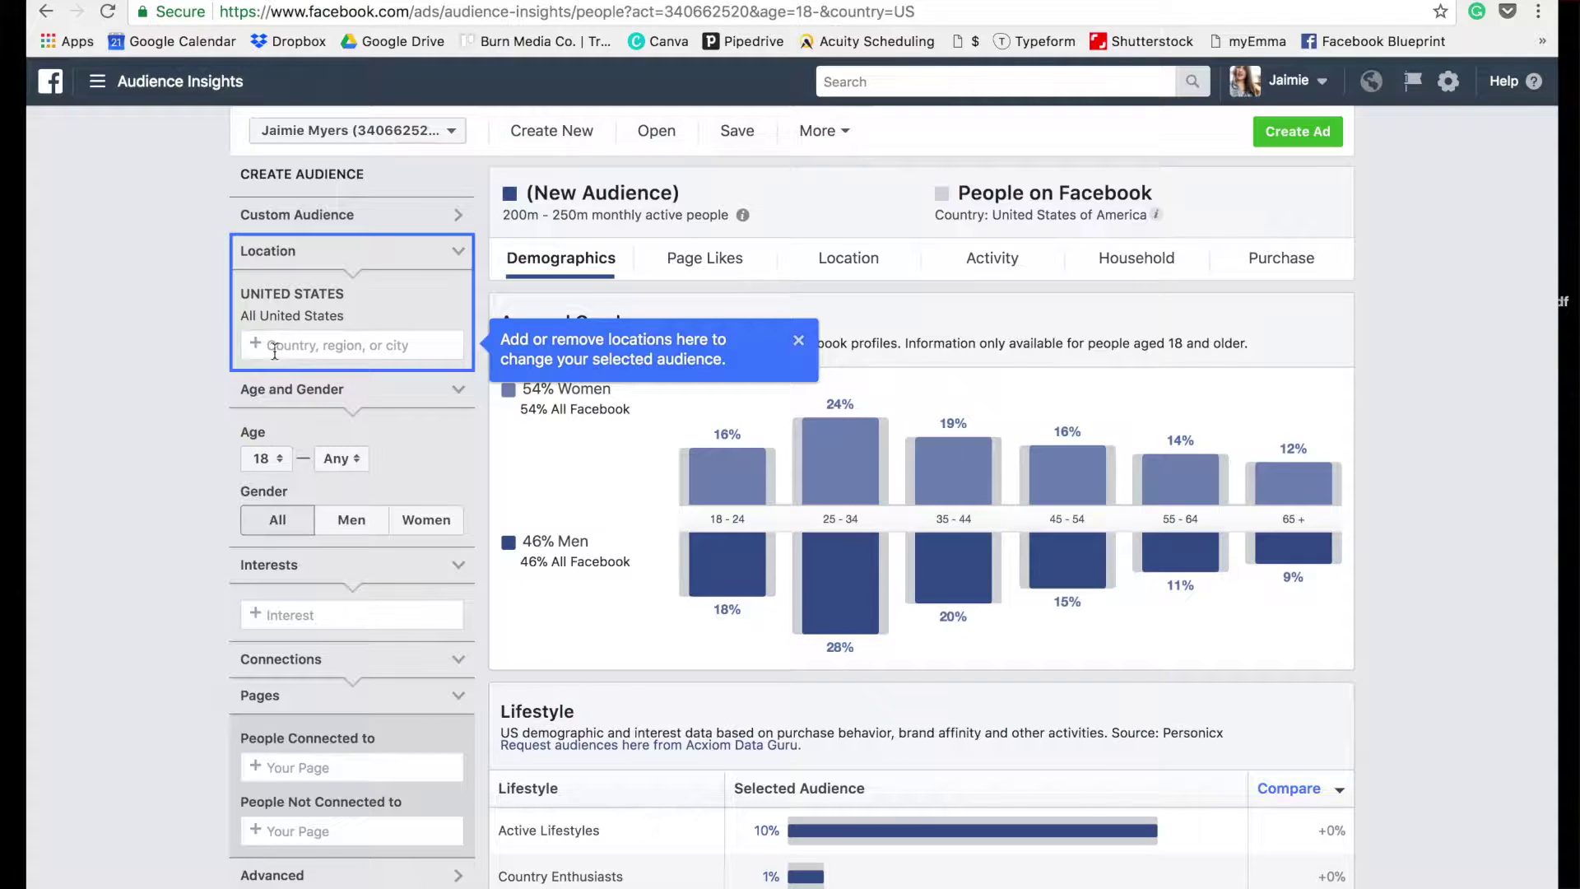
# Step: Limit the new audience to women aged 23 to 25
pyautogui.click(406, 346)
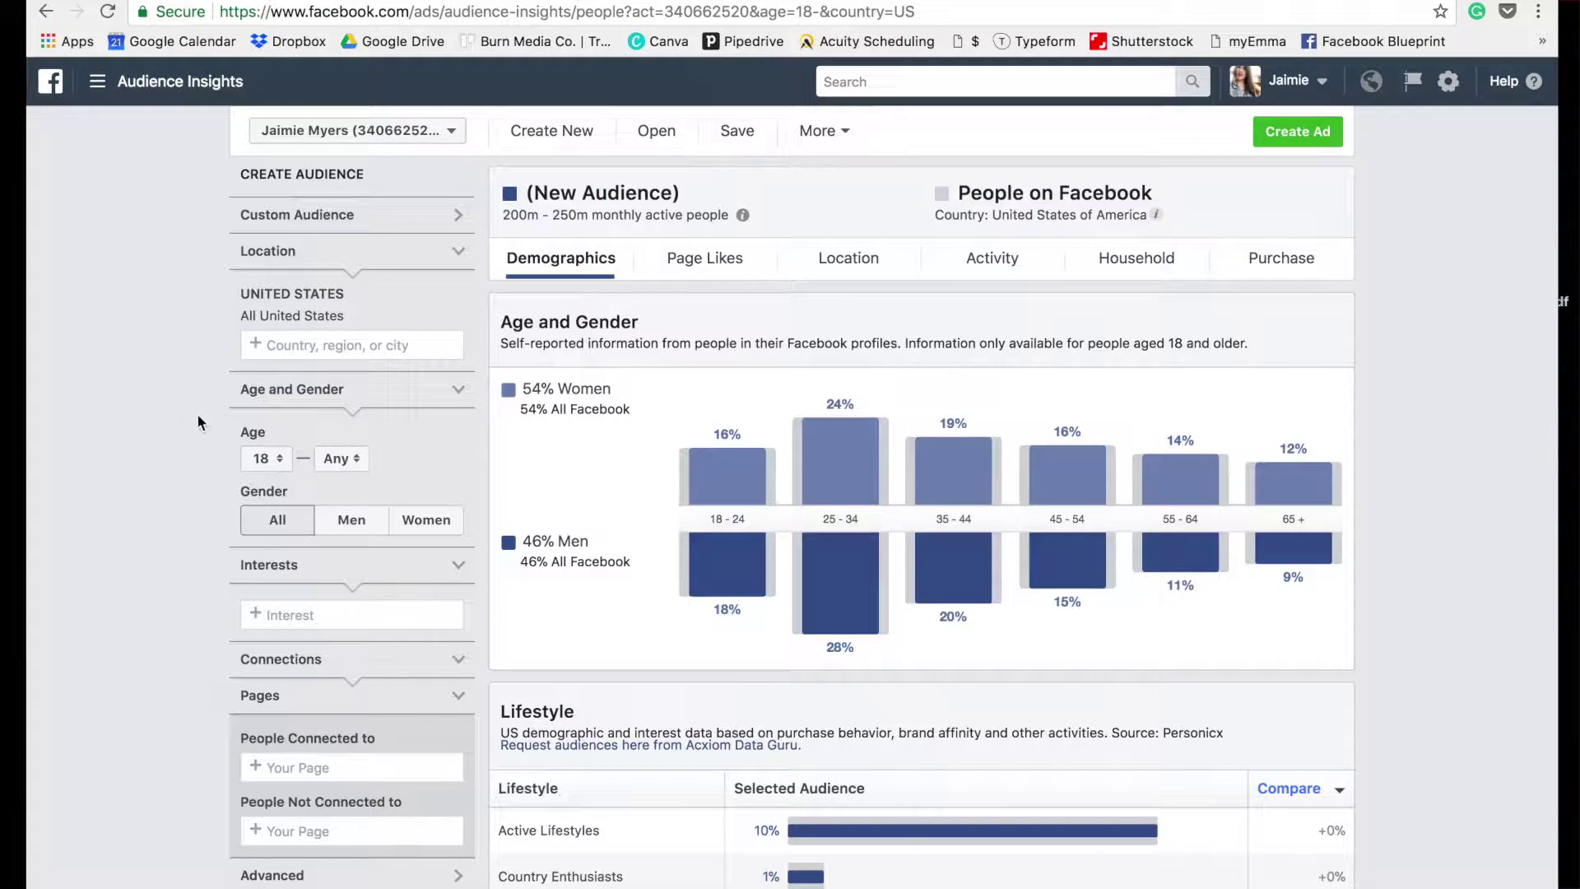
pyautogui.click(266, 458)
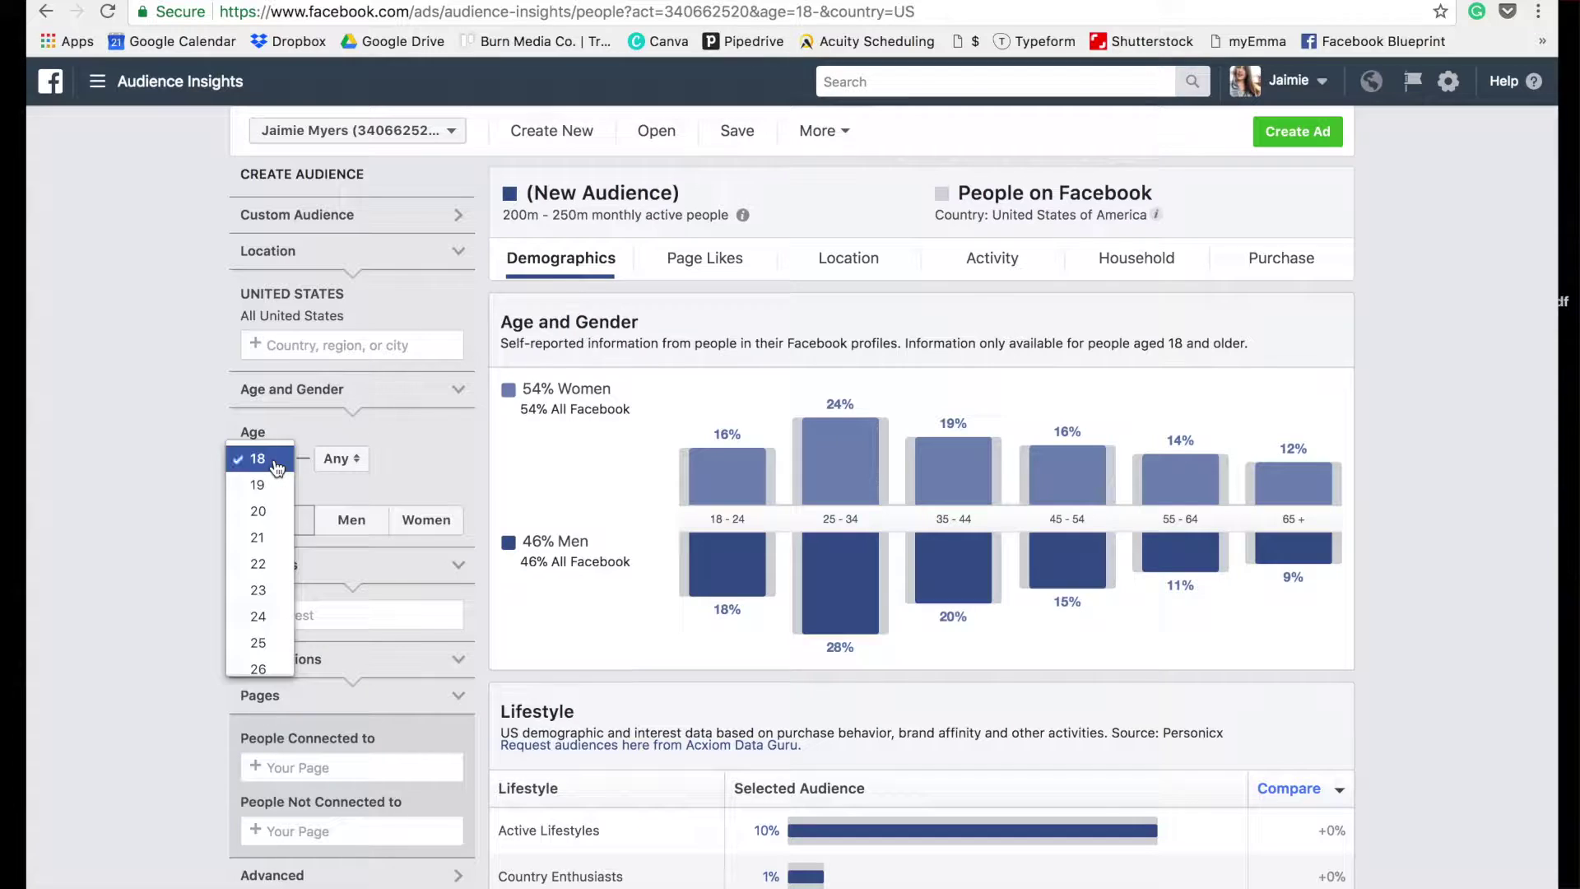
pyautogui.click(263, 602)
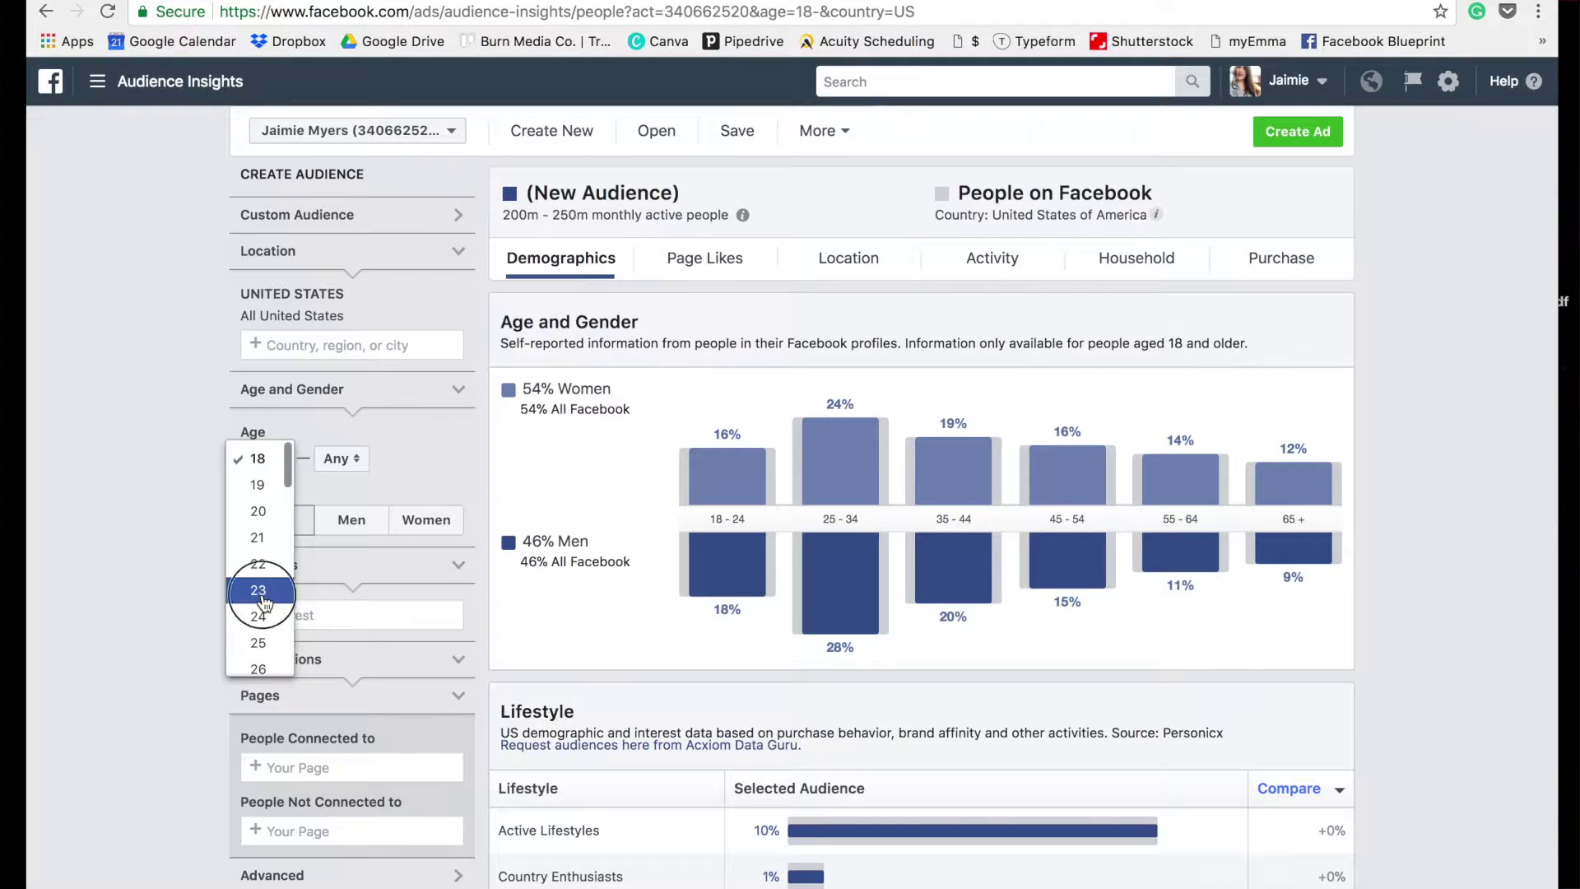
pyautogui.click(341, 458)
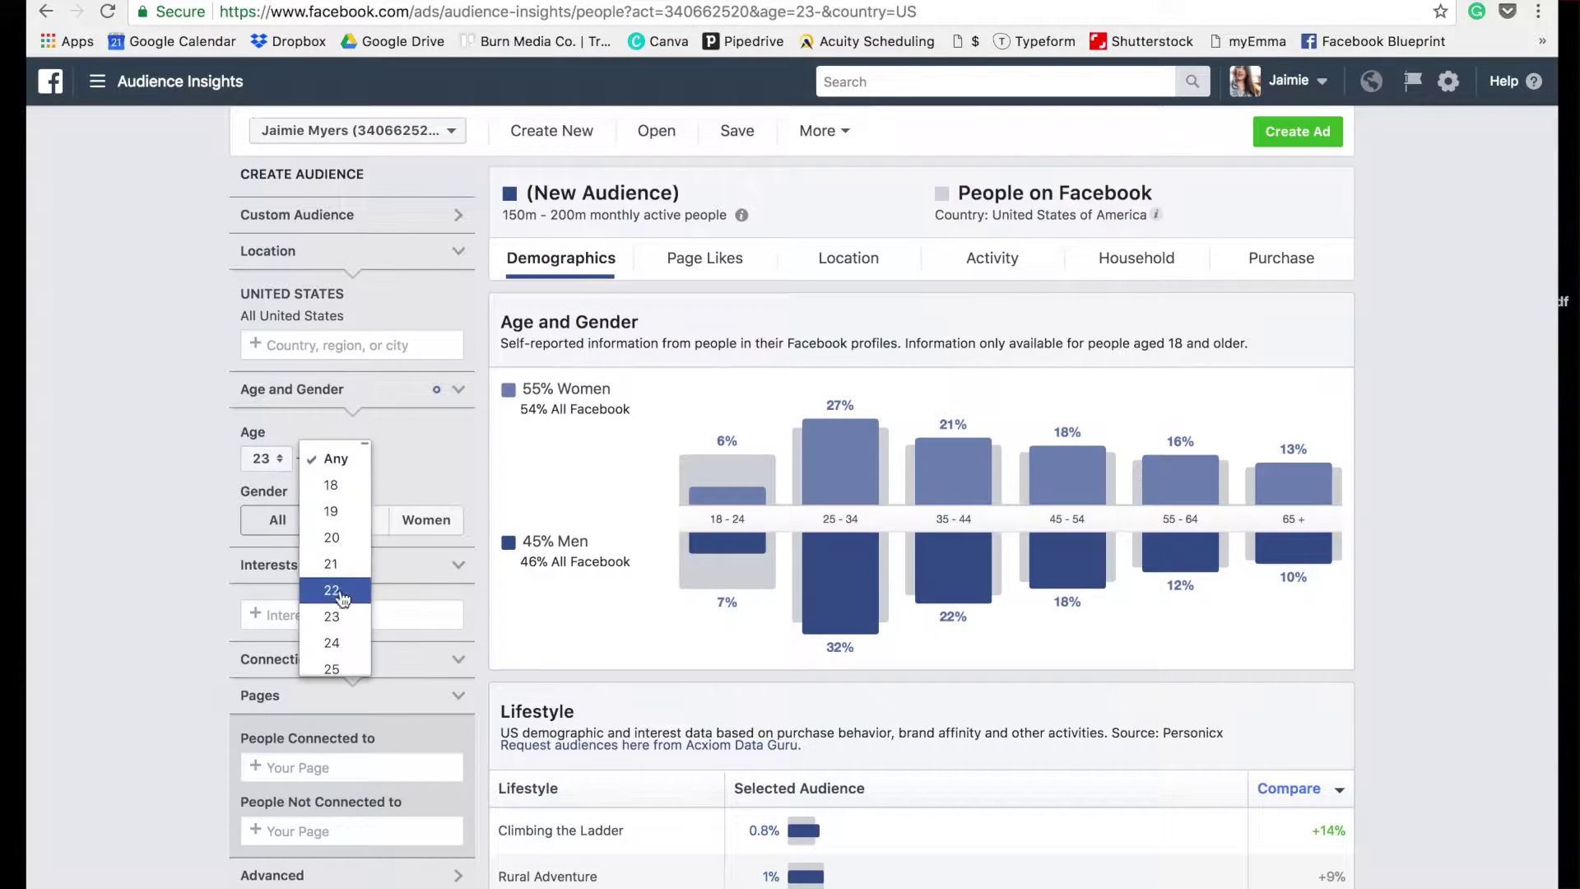
pyautogui.click(333, 669)
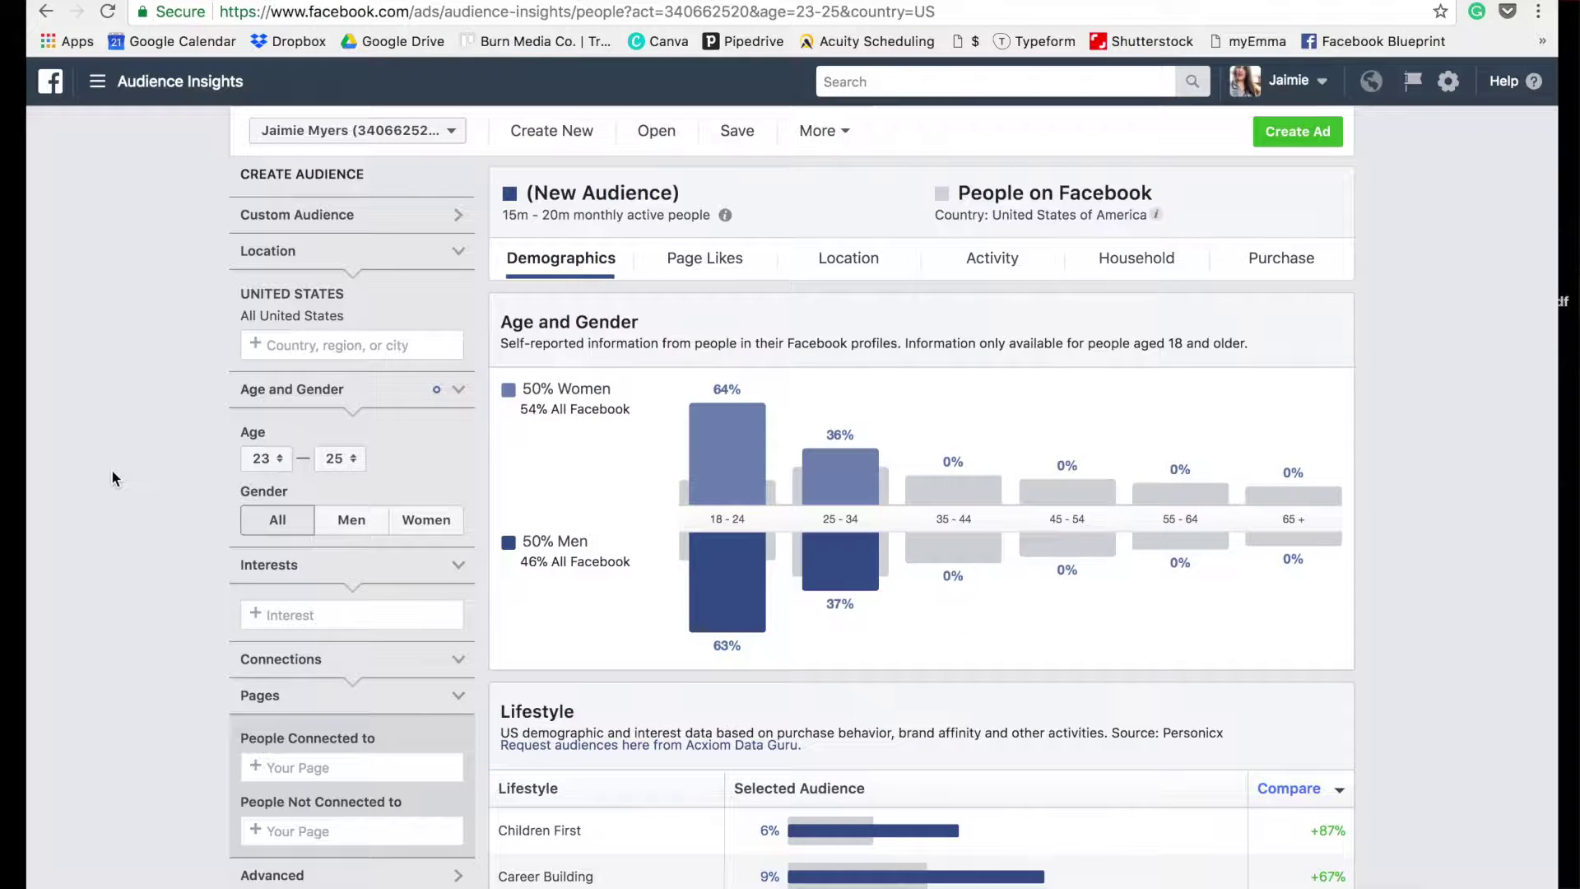
pyautogui.click(441, 527)
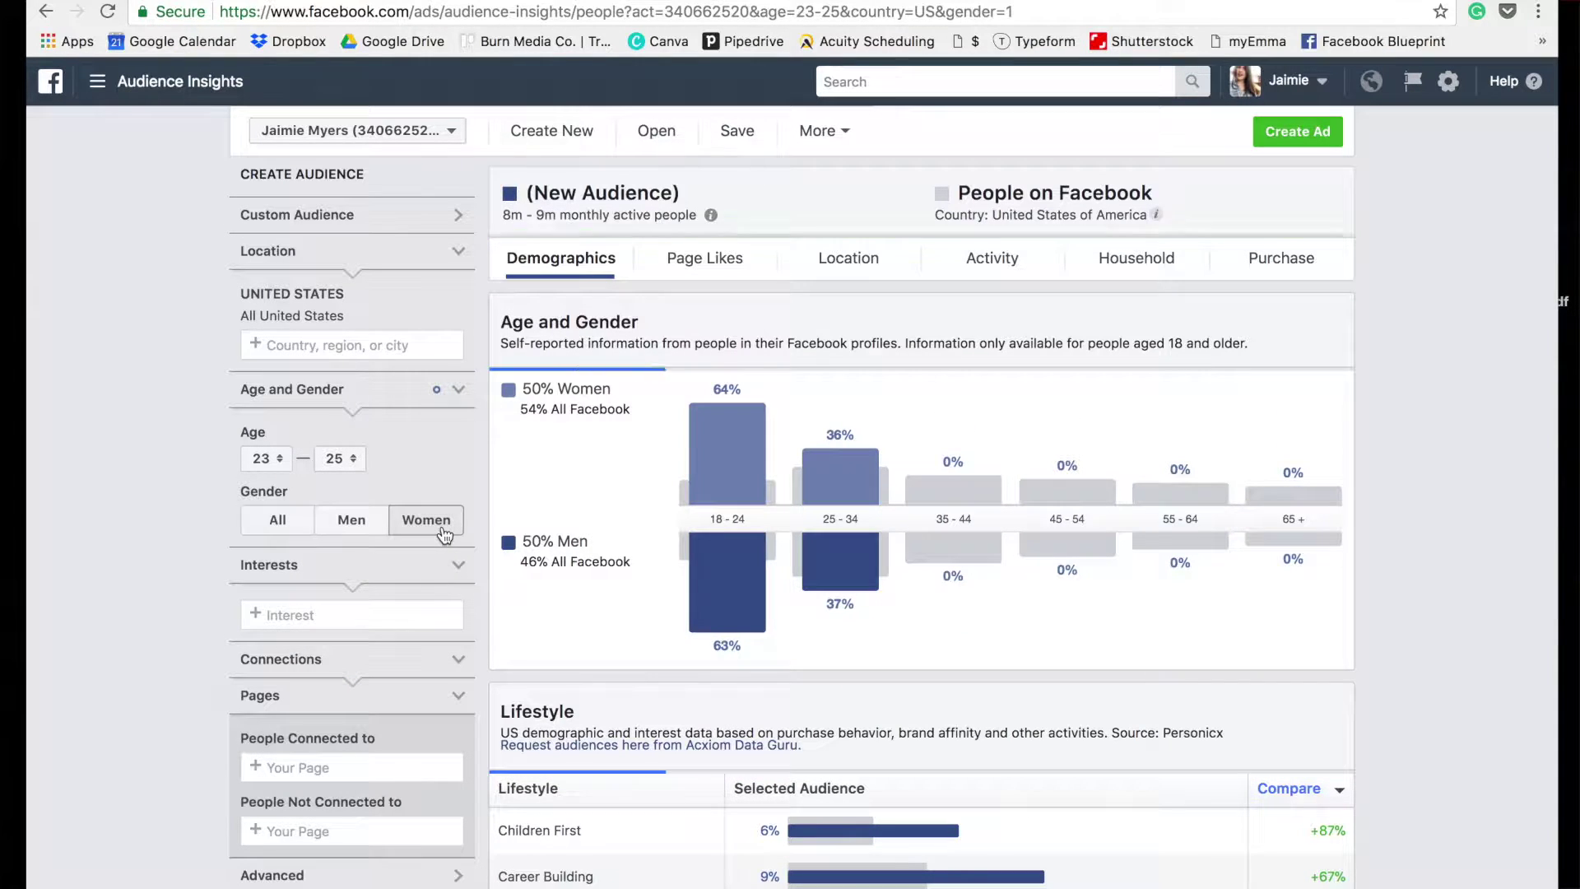
pyautogui.click(325, 614)
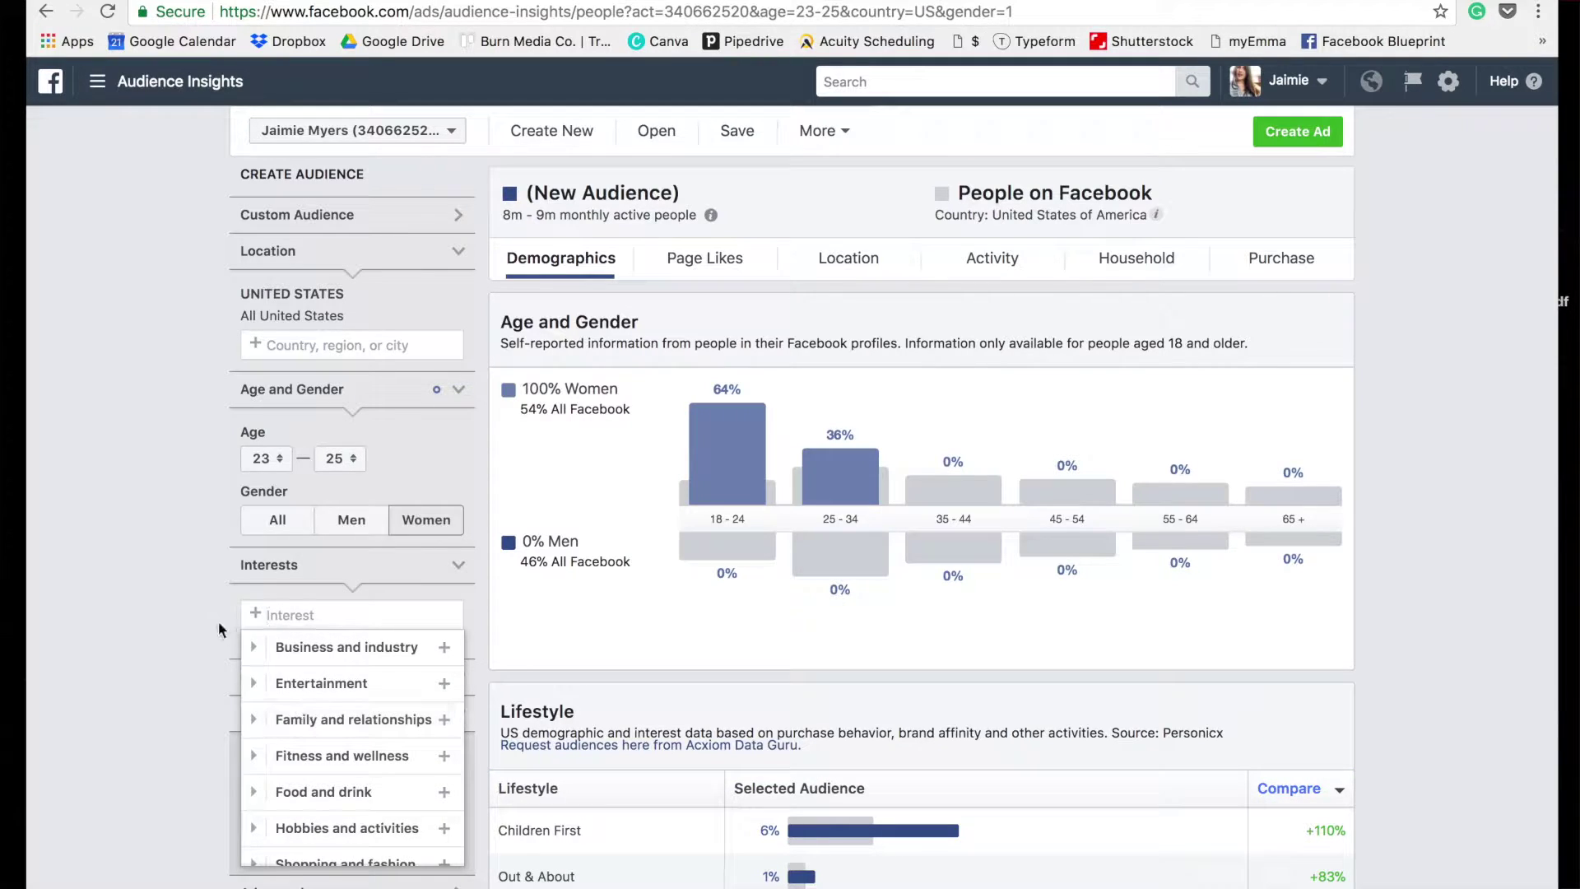
pyautogui.click(184, 607)
pyautogui.click(459, 668)
pyautogui.click(328, 767)
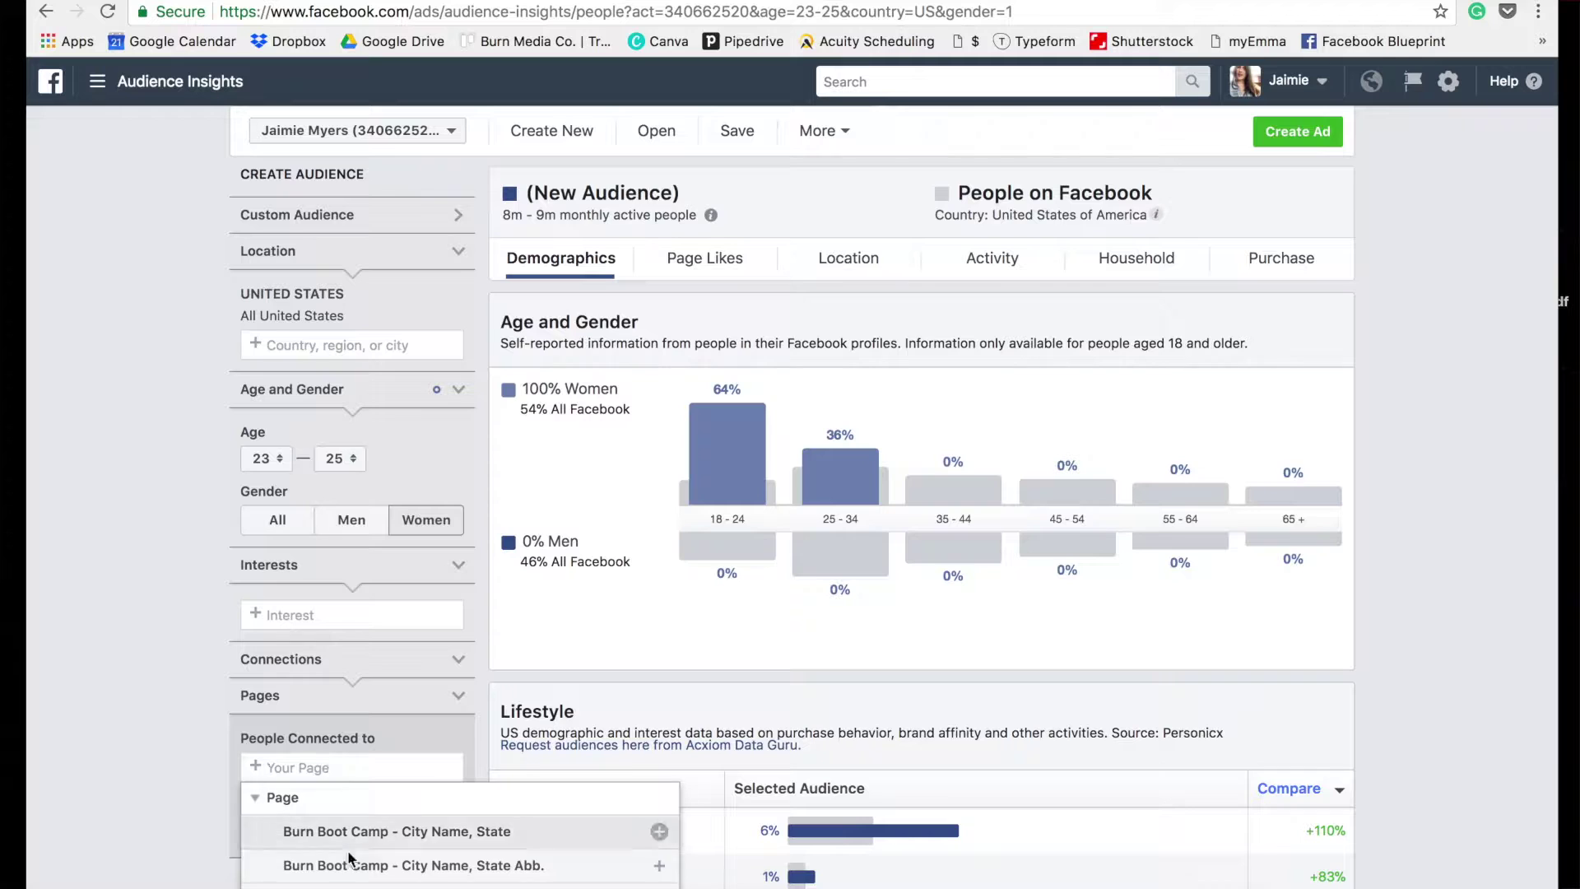
pyautogui.click(171, 773)
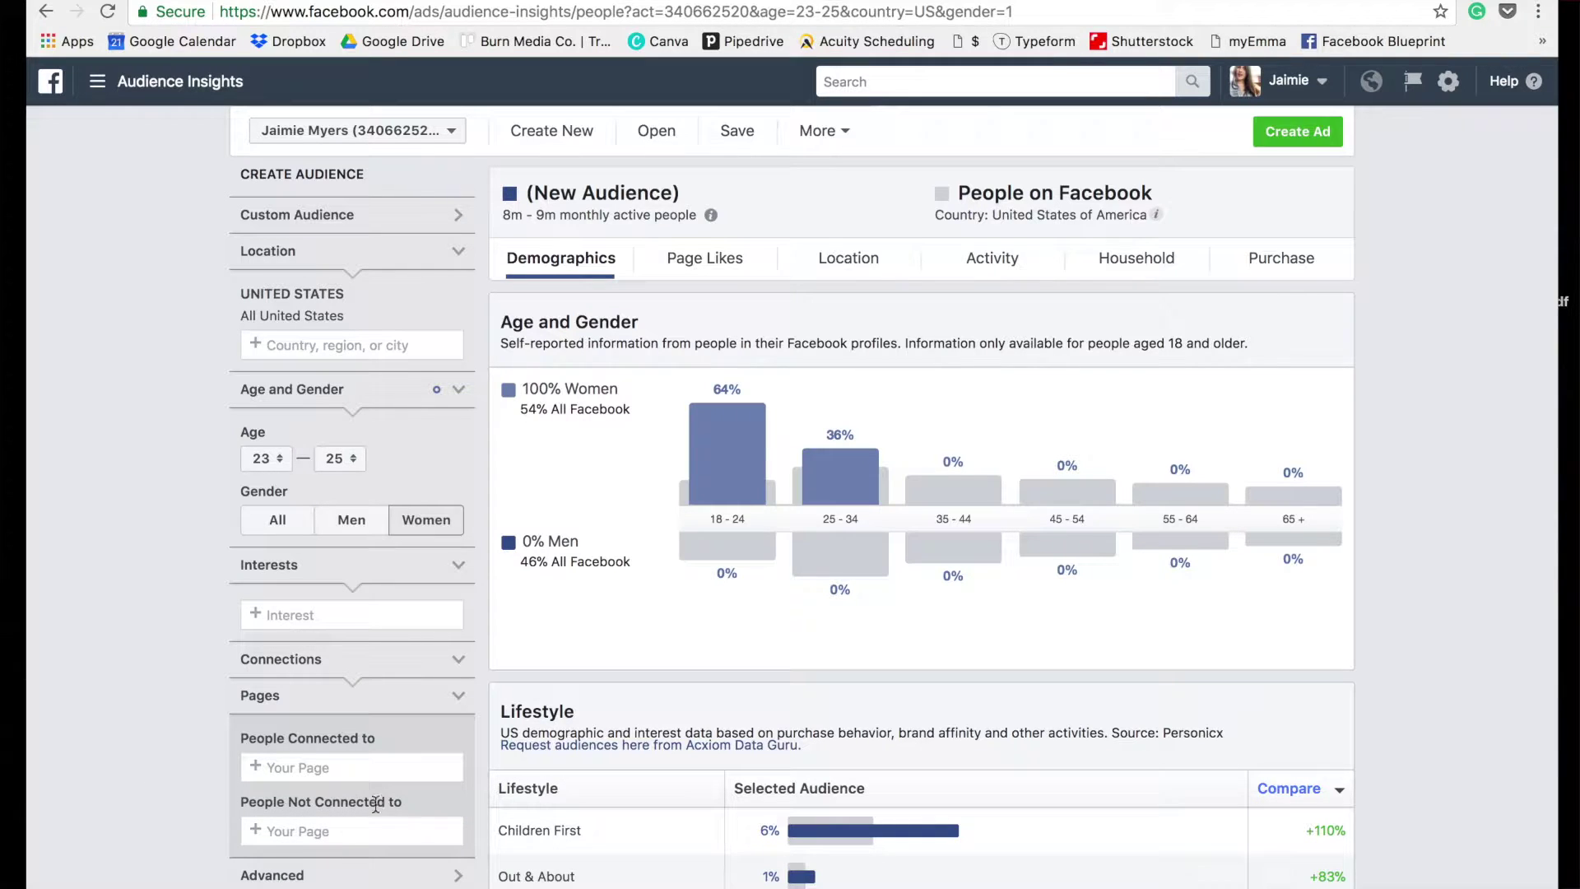
# Step: Expand the custom audience filter and reset the age range to 18–Any and the gender to All
pyautogui.click(460, 216)
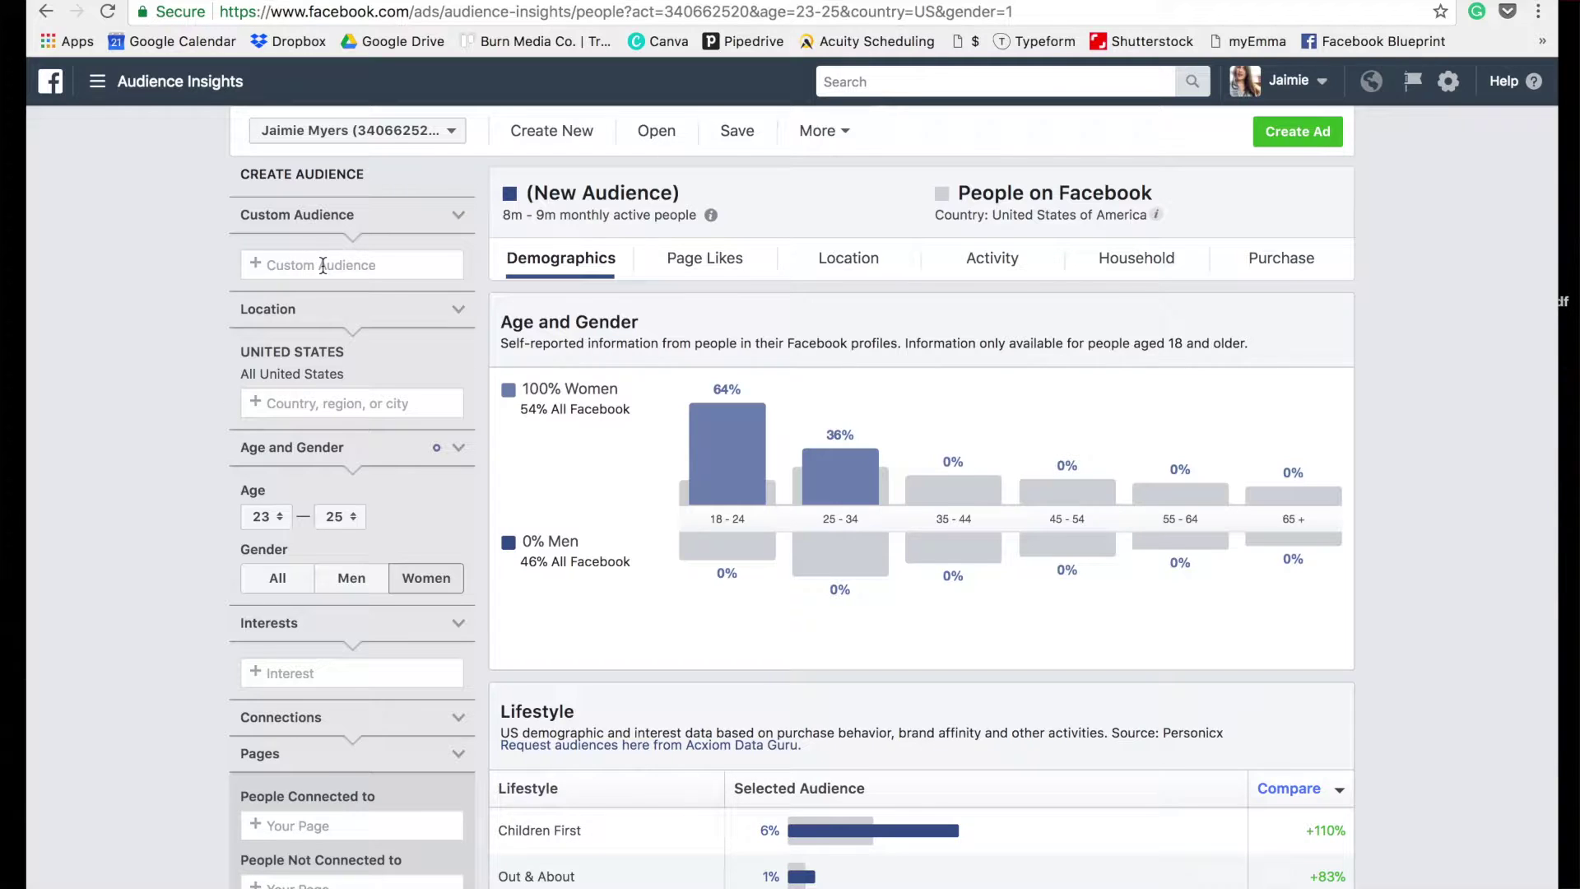
pyautogui.click(266, 516)
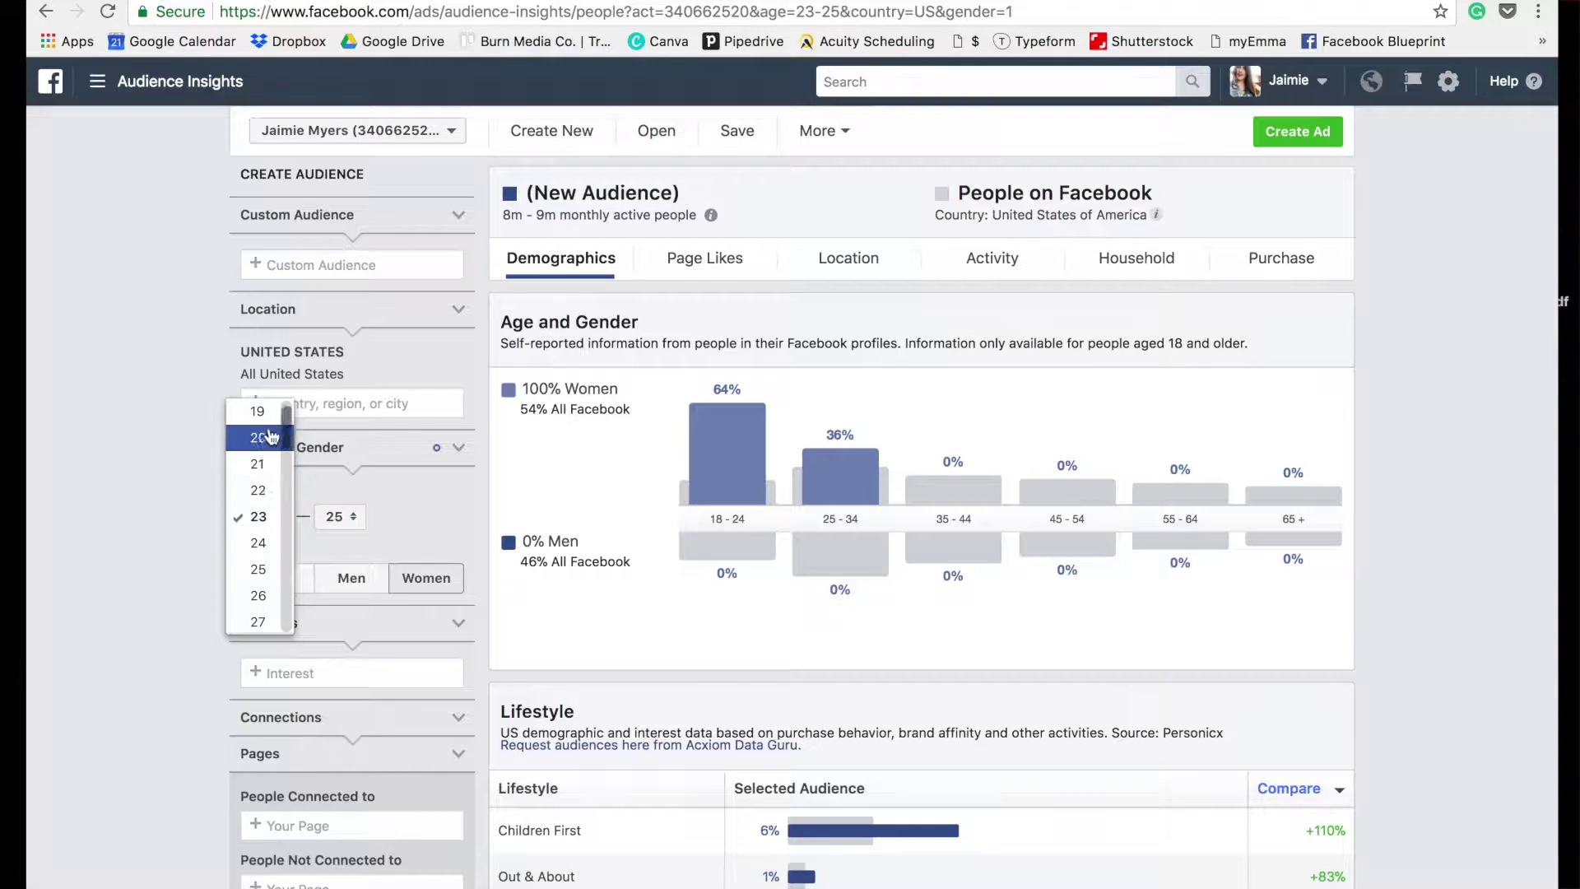
pyautogui.scroll(2, 287, 429)
pyautogui.click(259, 411)
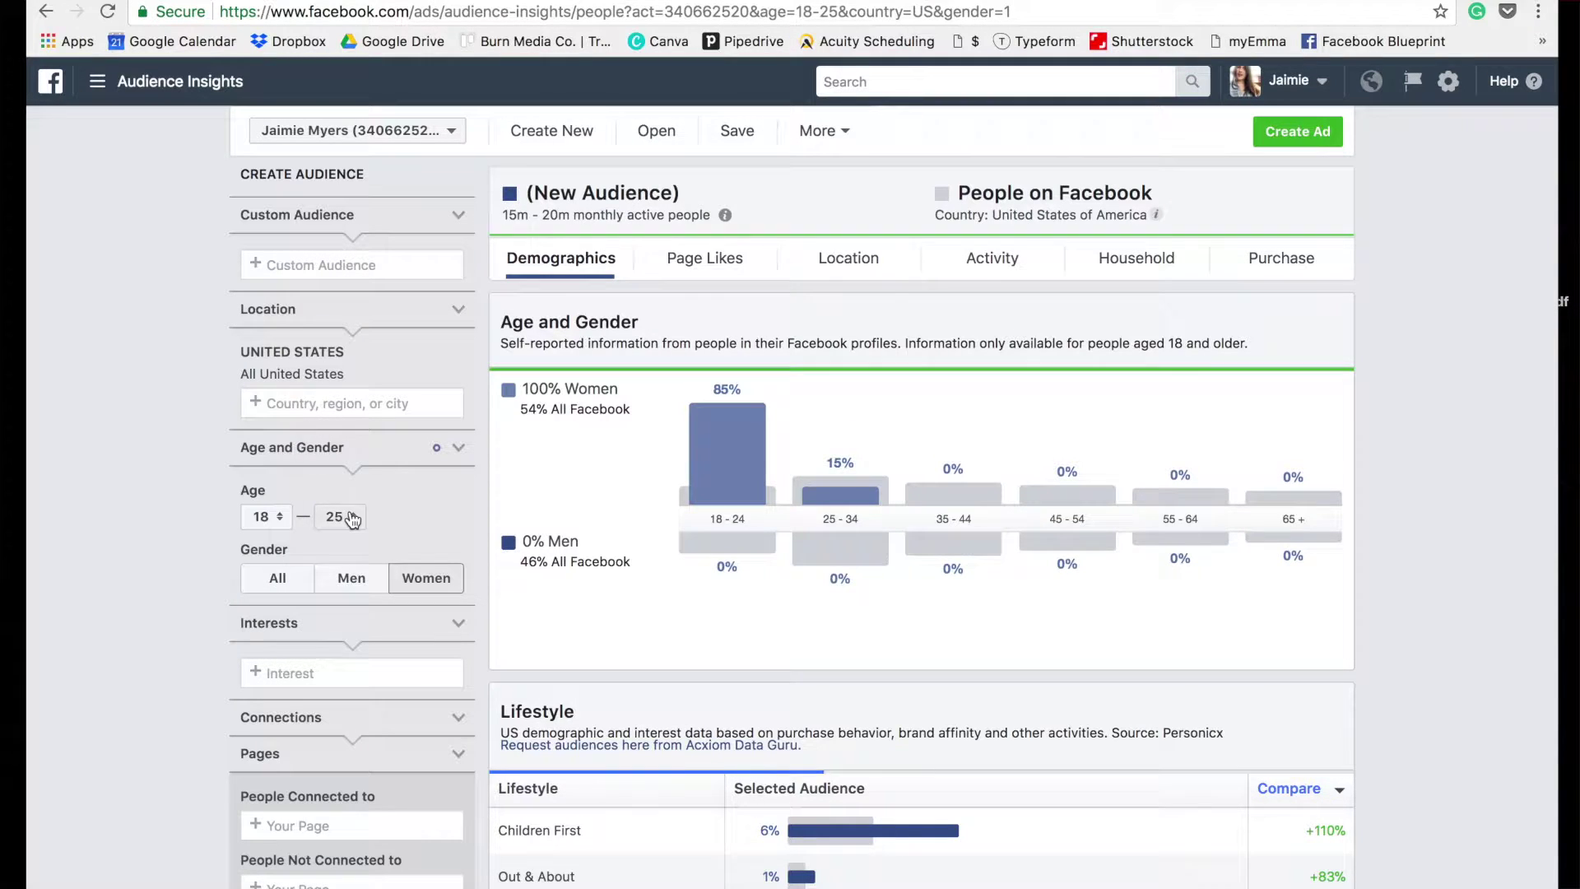
pyautogui.click(352, 518)
pyautogui.scroll(2, 346, 419)
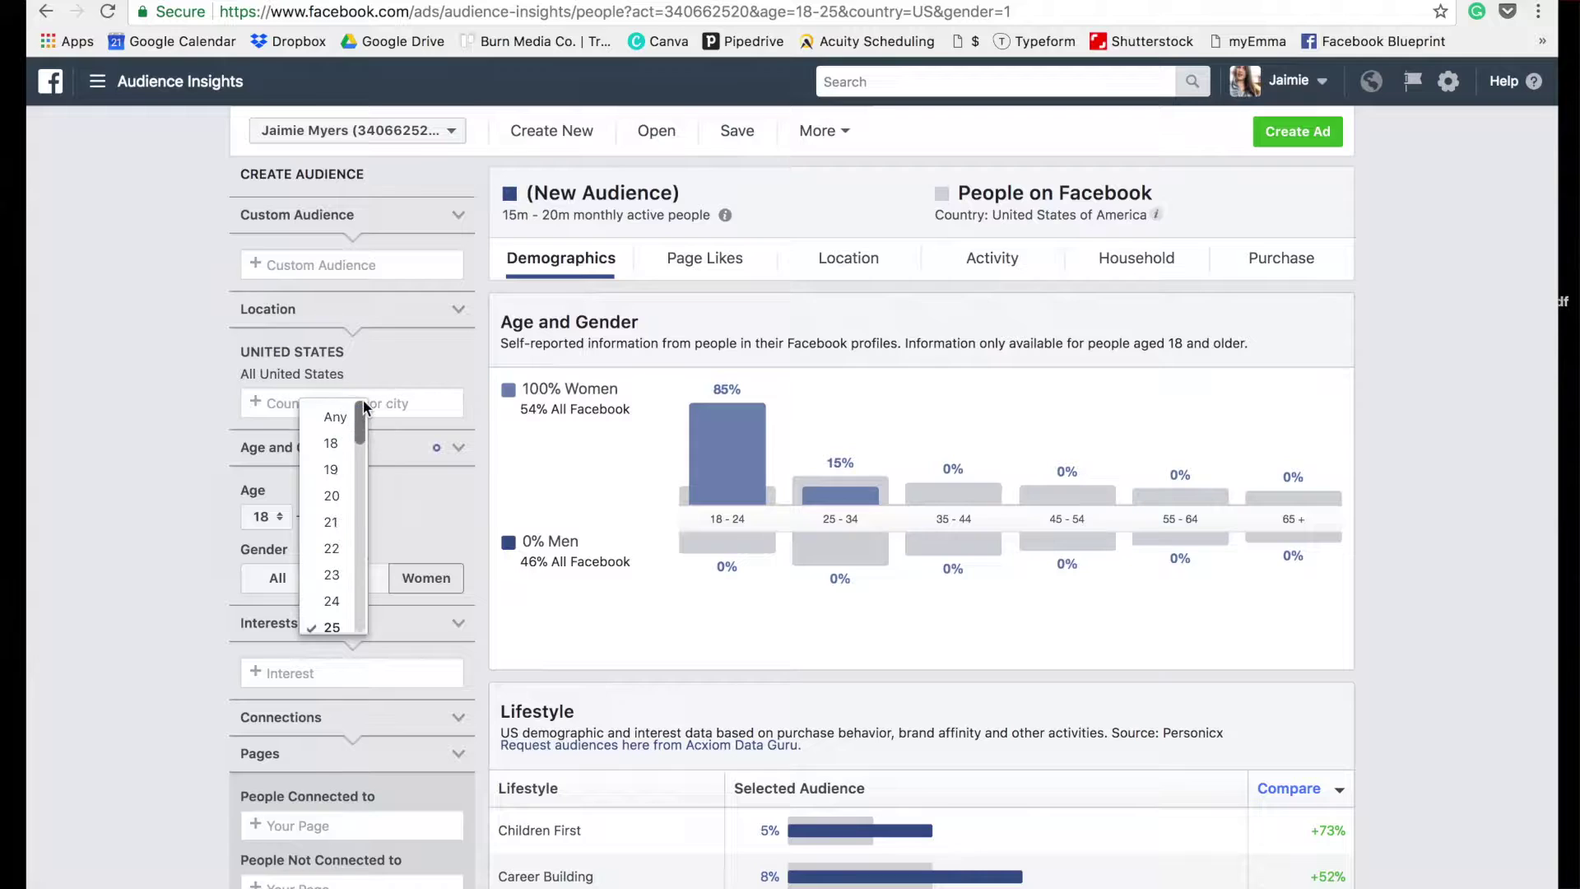
pyautogui.click(343, 414)
pyautogui.click(278, 577)
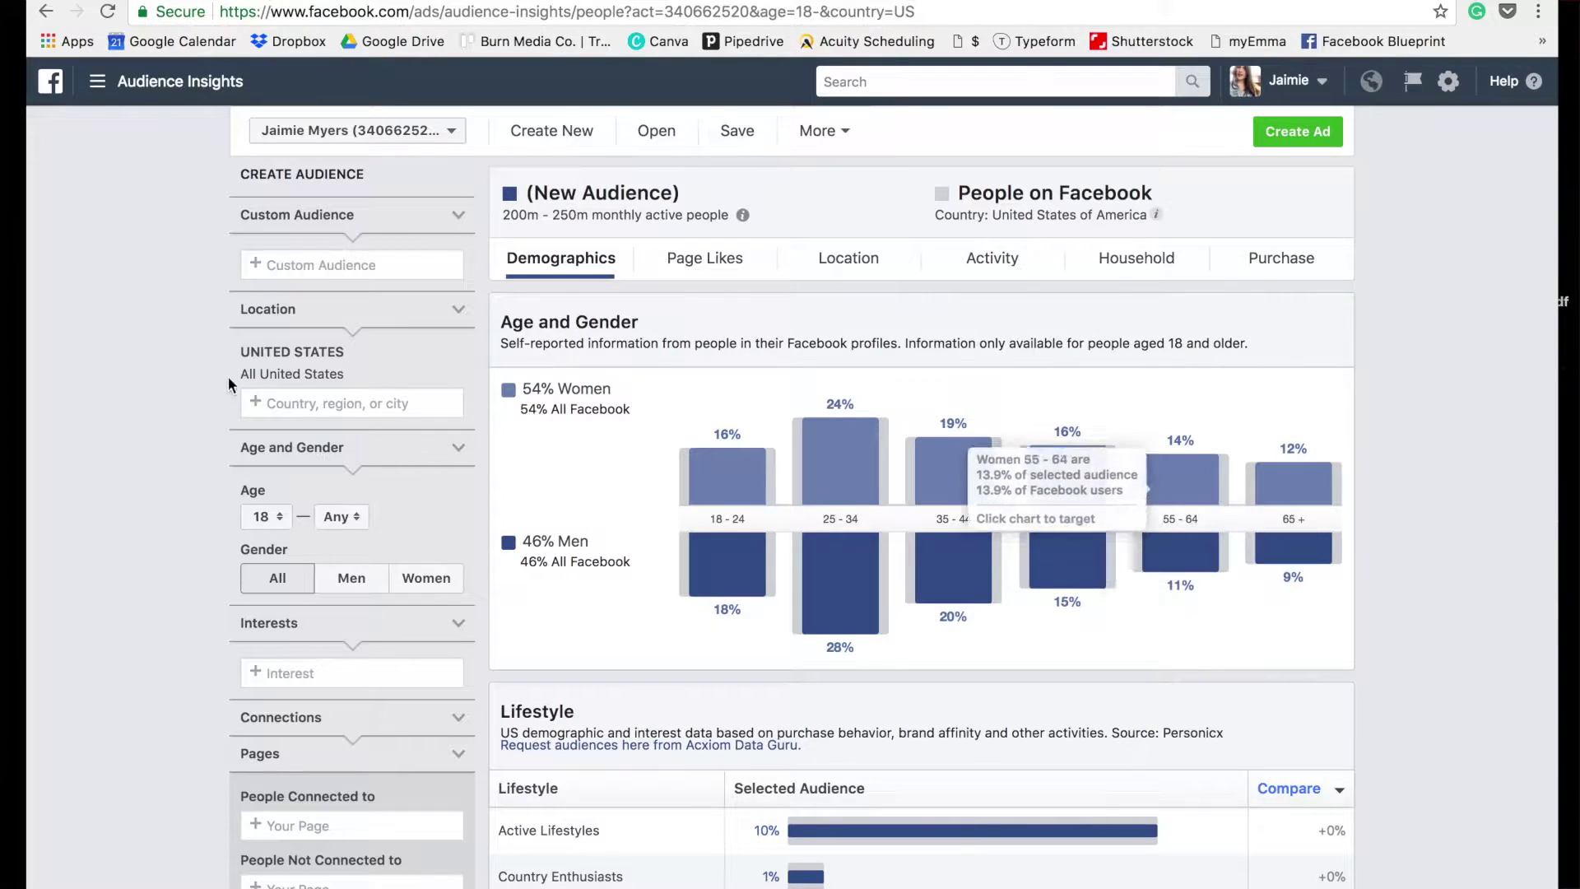
# Step: Add the Engaged on Instagram custom audience as a filter and remove it again
pyautogui.click(349, 268)
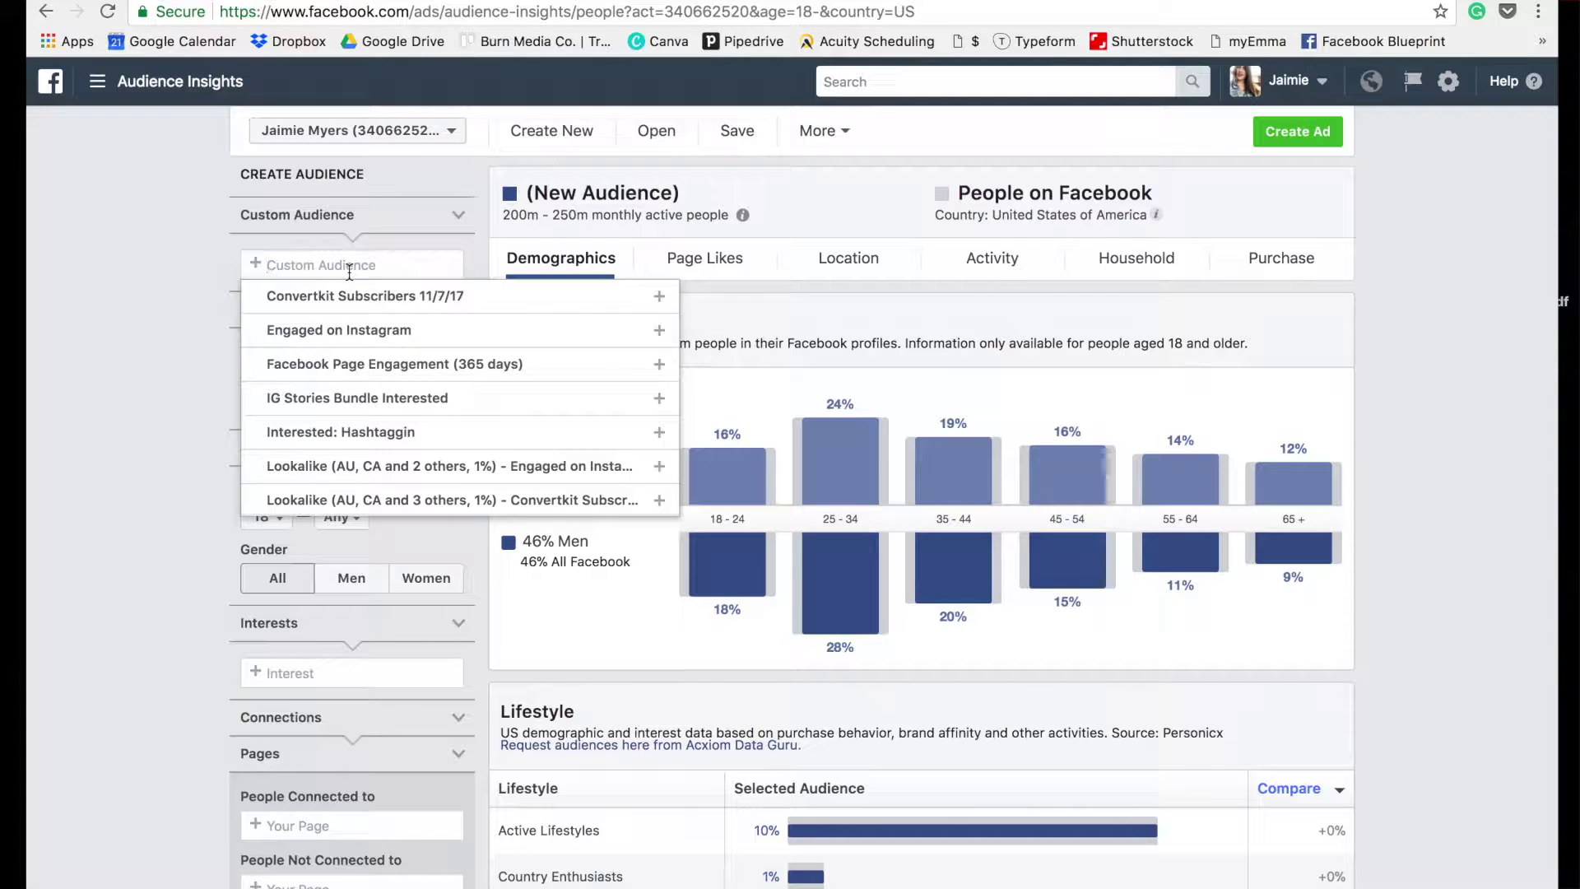
pyautogui.click(375, 330)
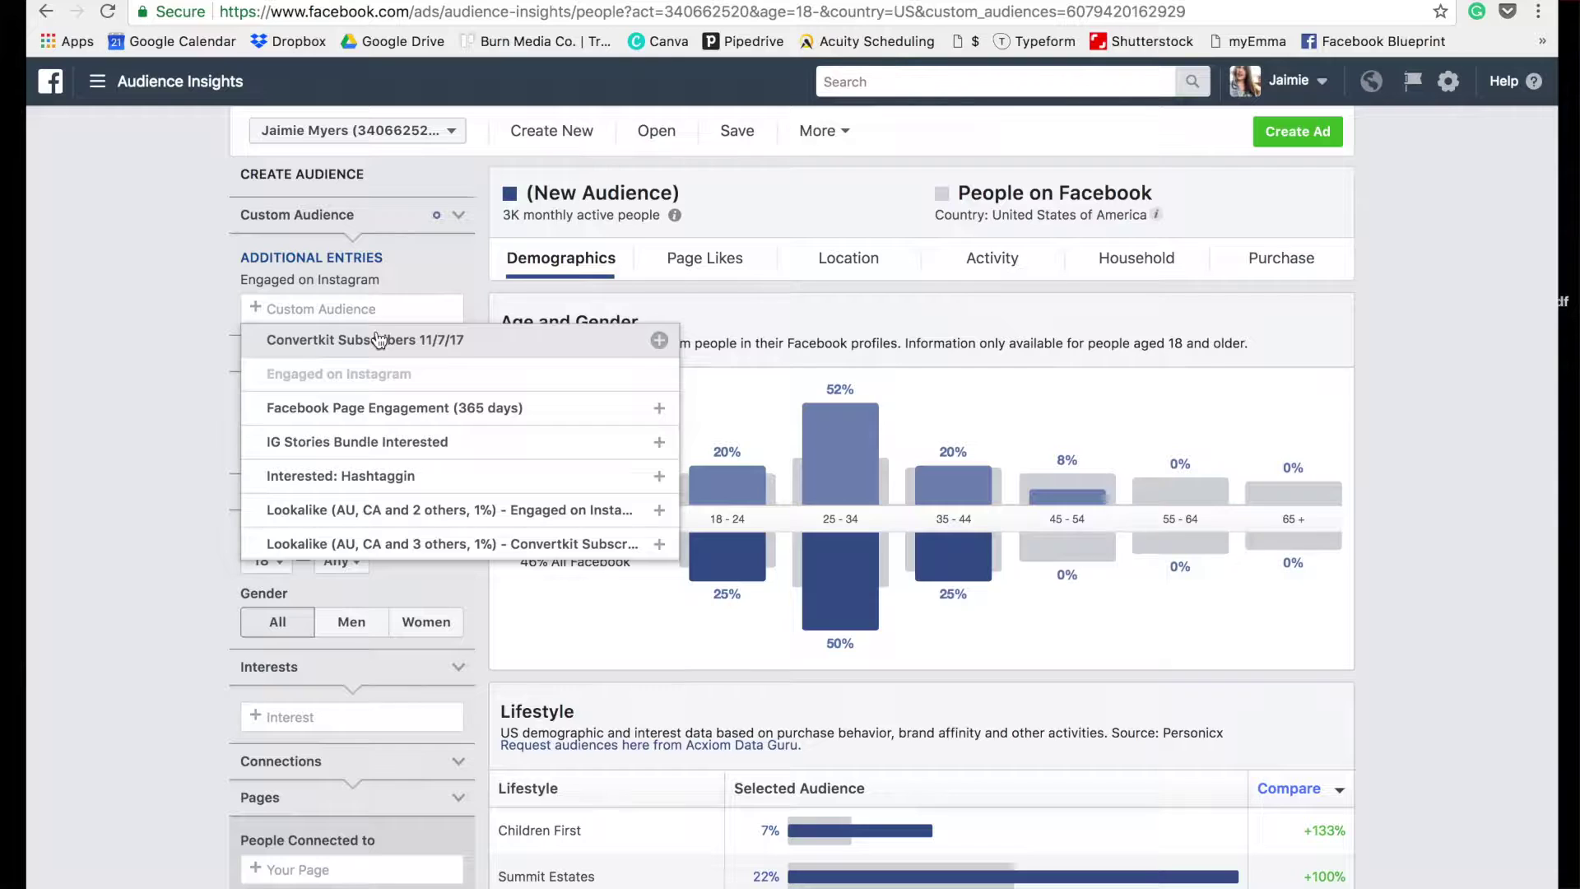
pyautogui.click(155, 359)
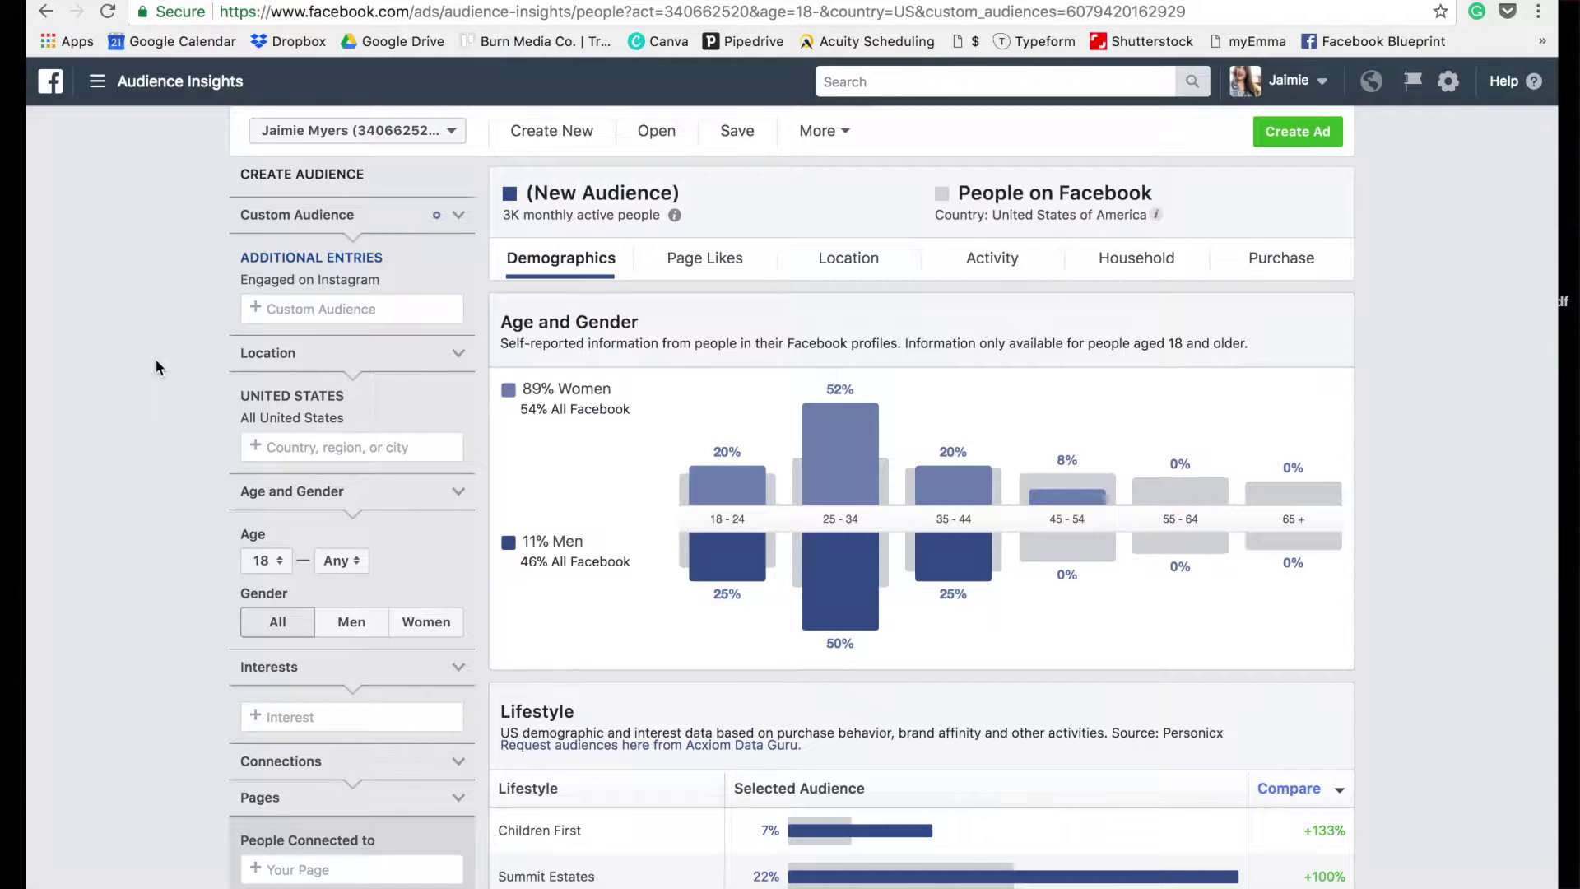
pyautogui.click(458, 280)
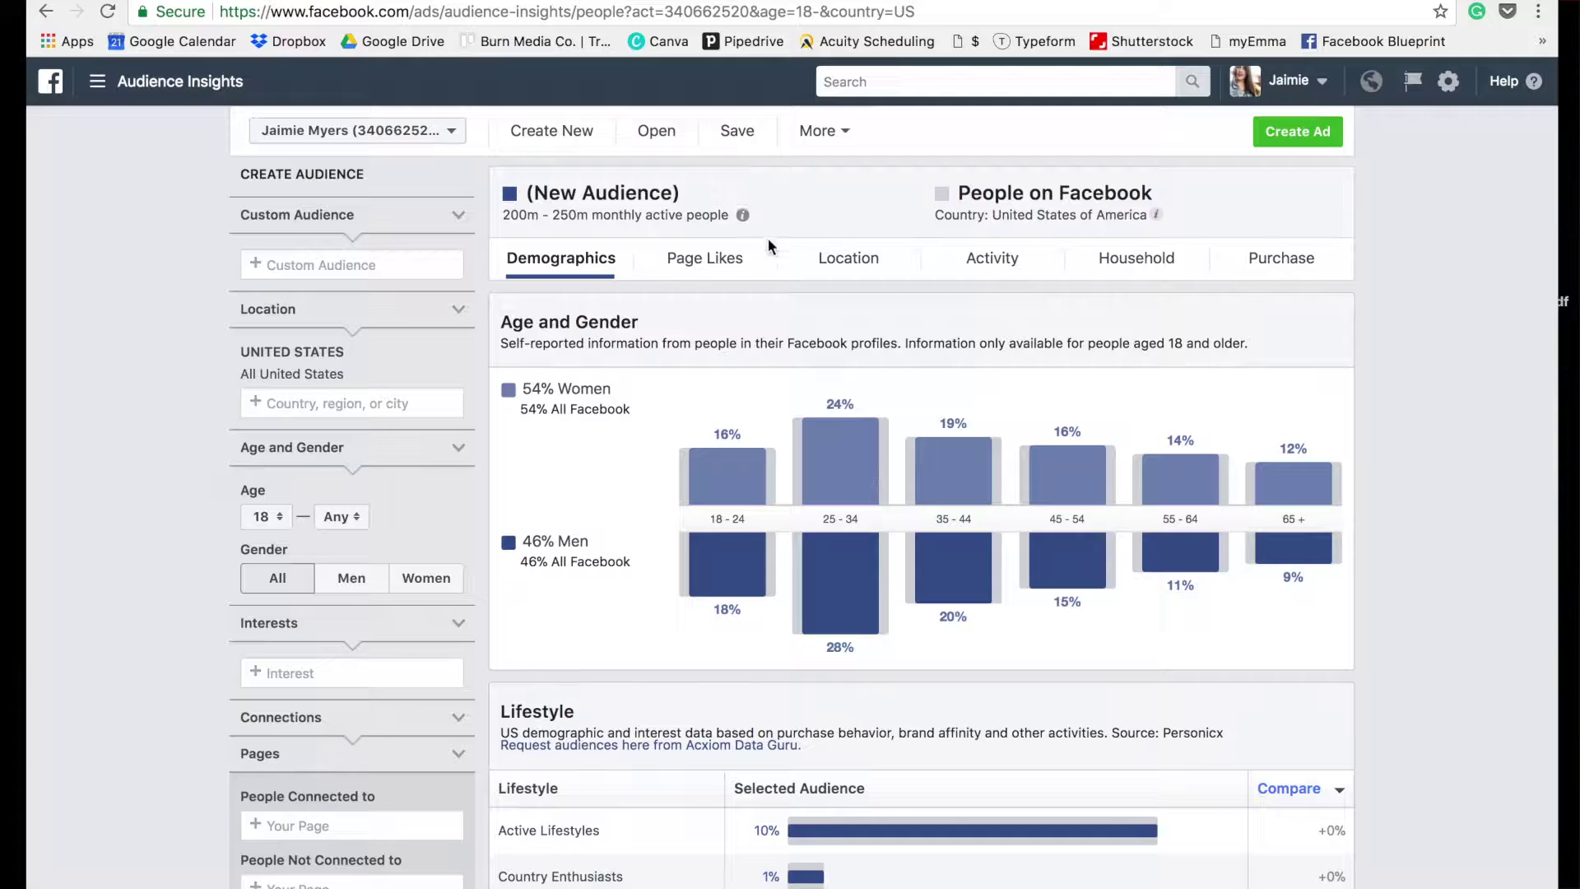
# Step: Filter the insights by the Engaged on Instagram custom audience
pyautogui.click(431, 260)
pyautogui.click(397, 332)
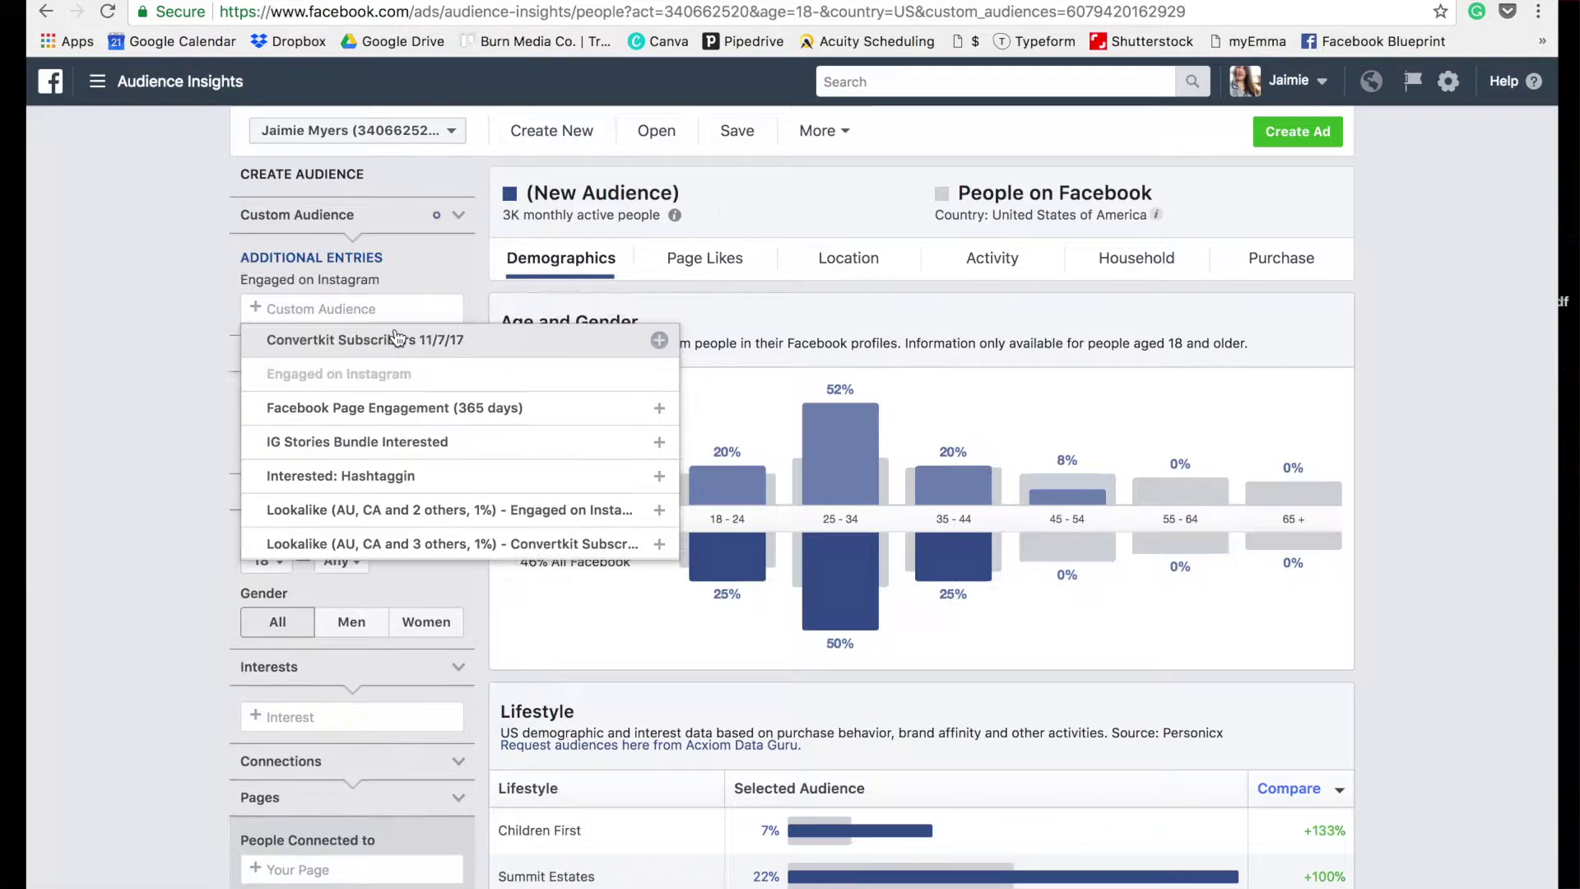
pyautogui.click(609, 216)
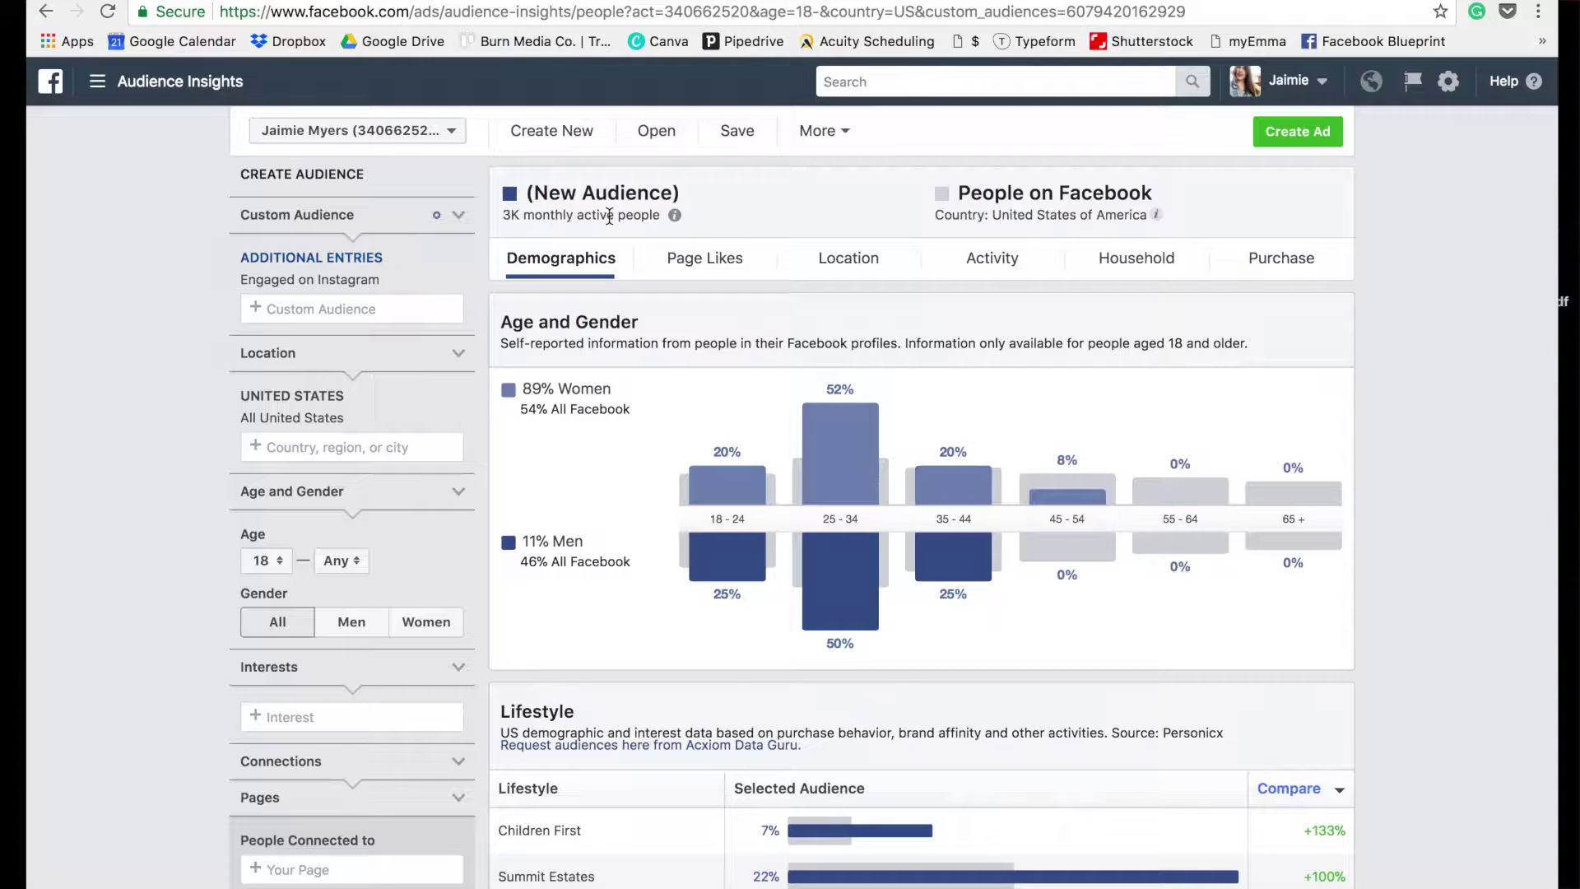
# Step: Examine how the audience size is estimated and compare the age, gender and lifestyle breakdowns with people on Facebook overall
pyautogui.click(672, 219)
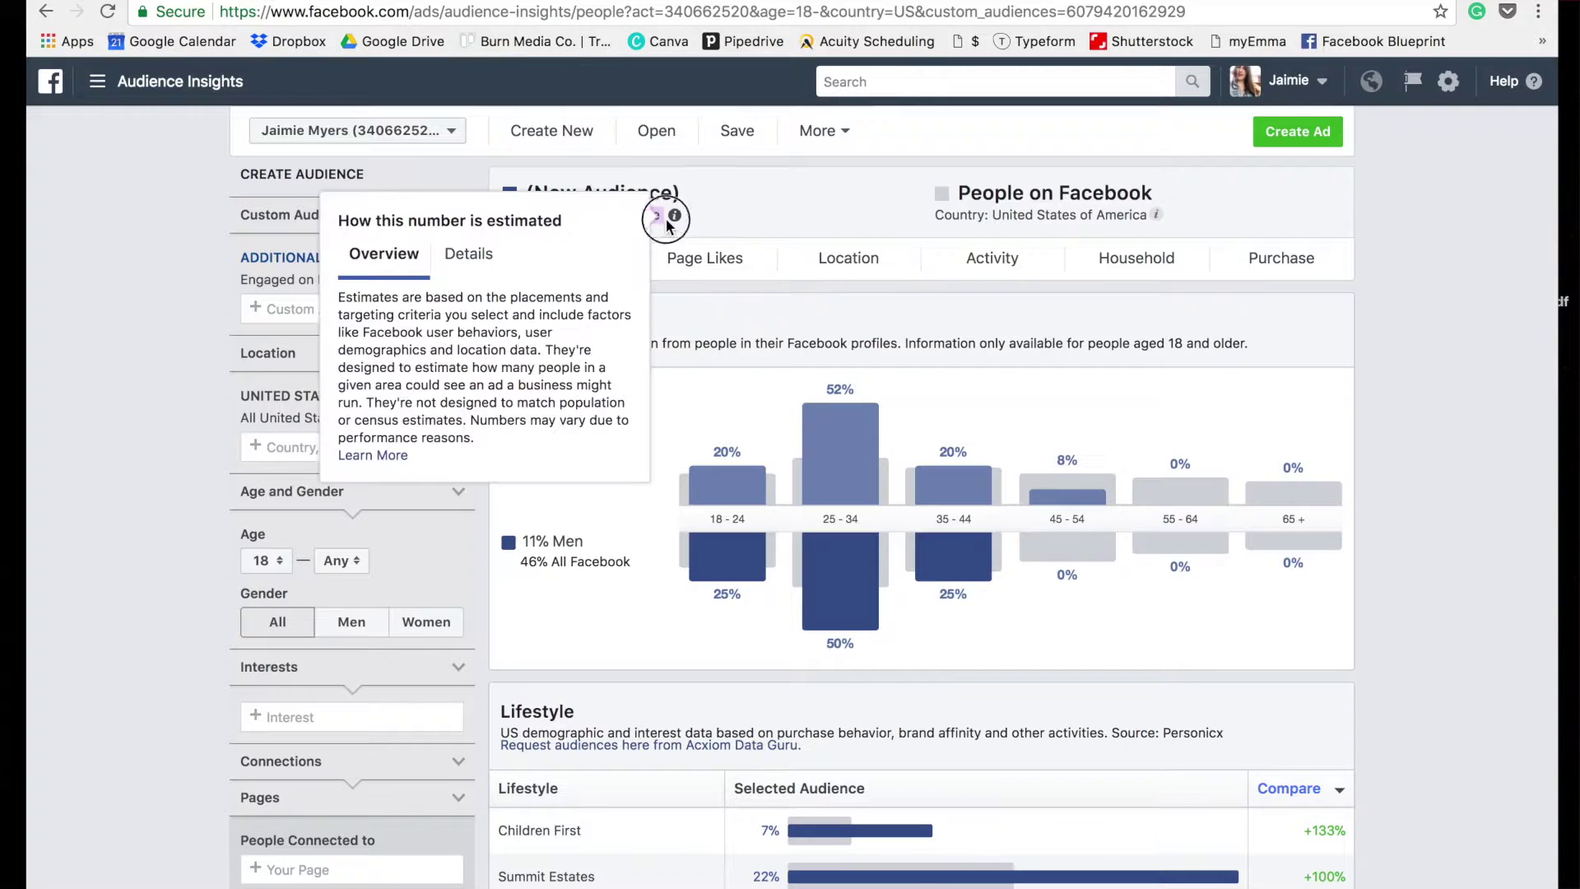
pyautogui.click(728, 210)
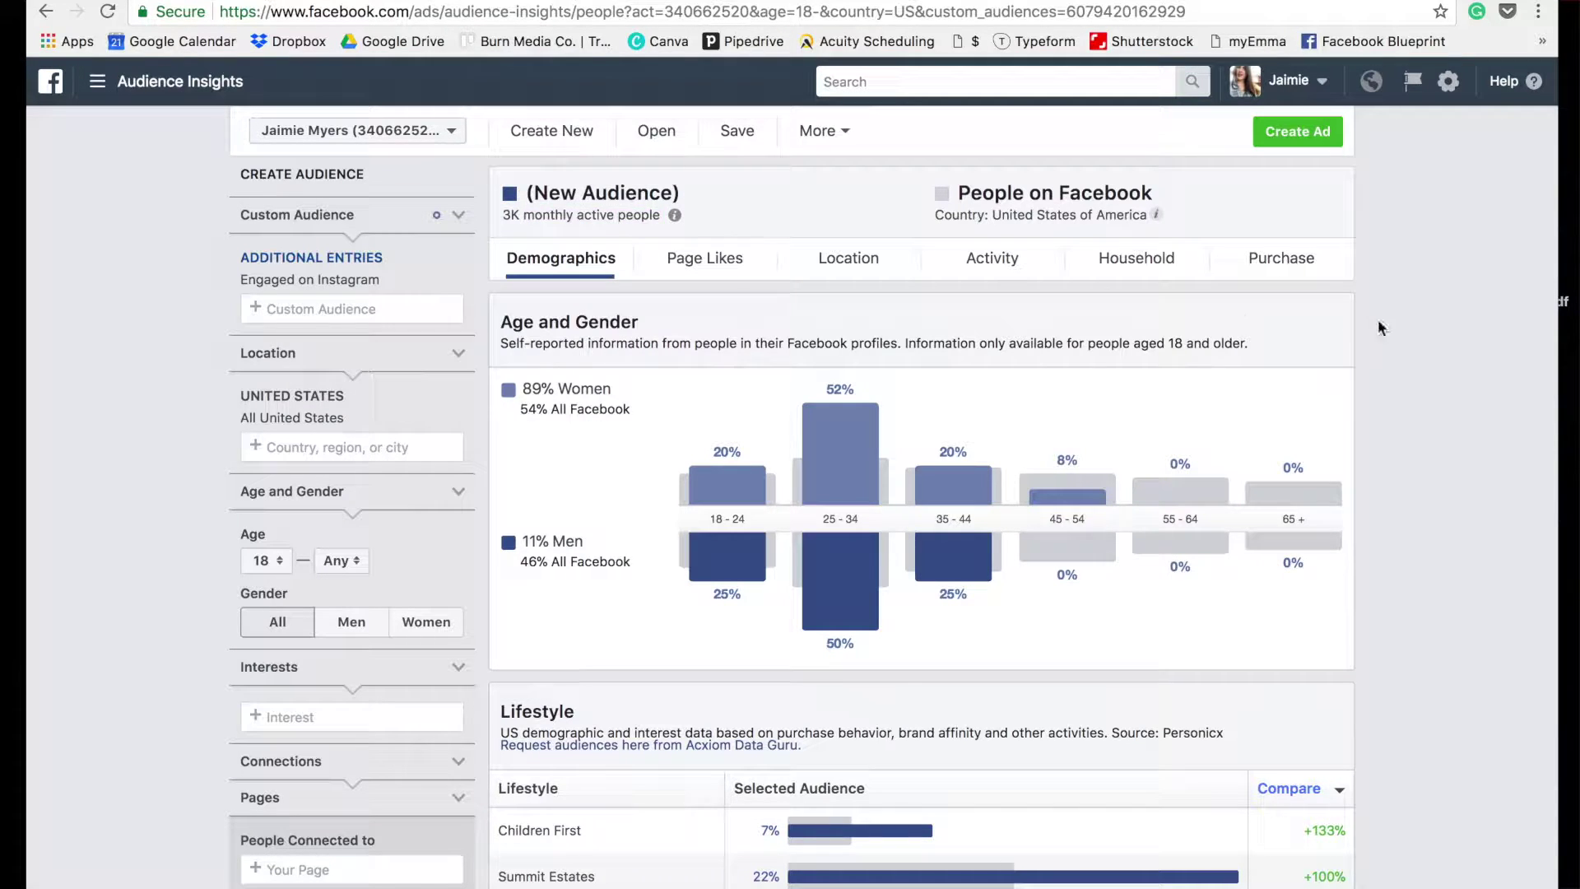
pyautogui.scroll(-3, 1391, 322)
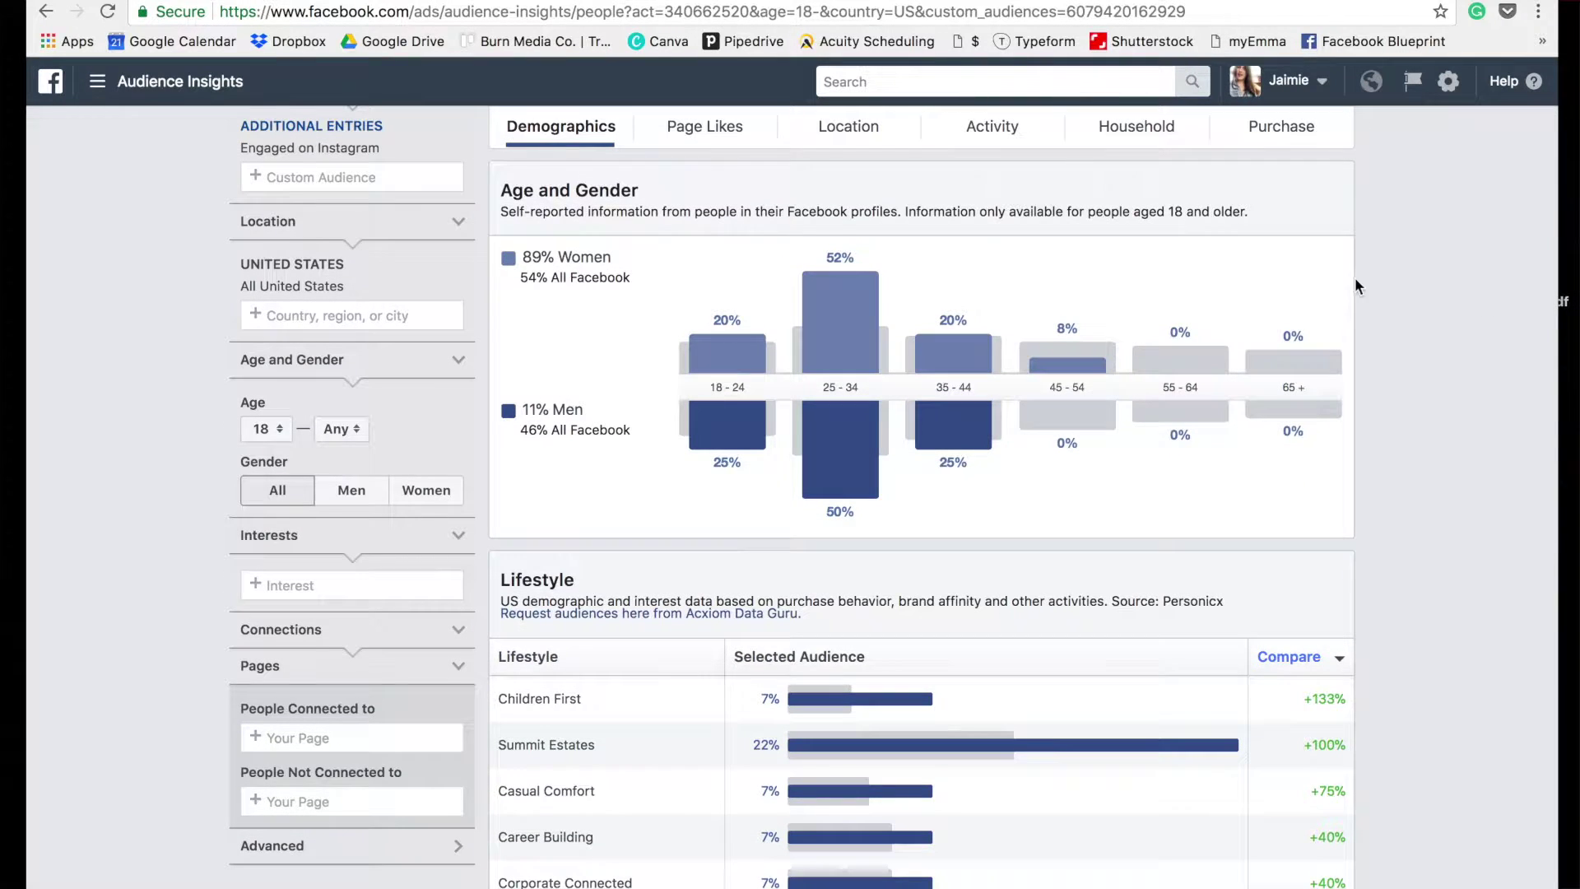
pyautogui.moveTo(1038, 394)
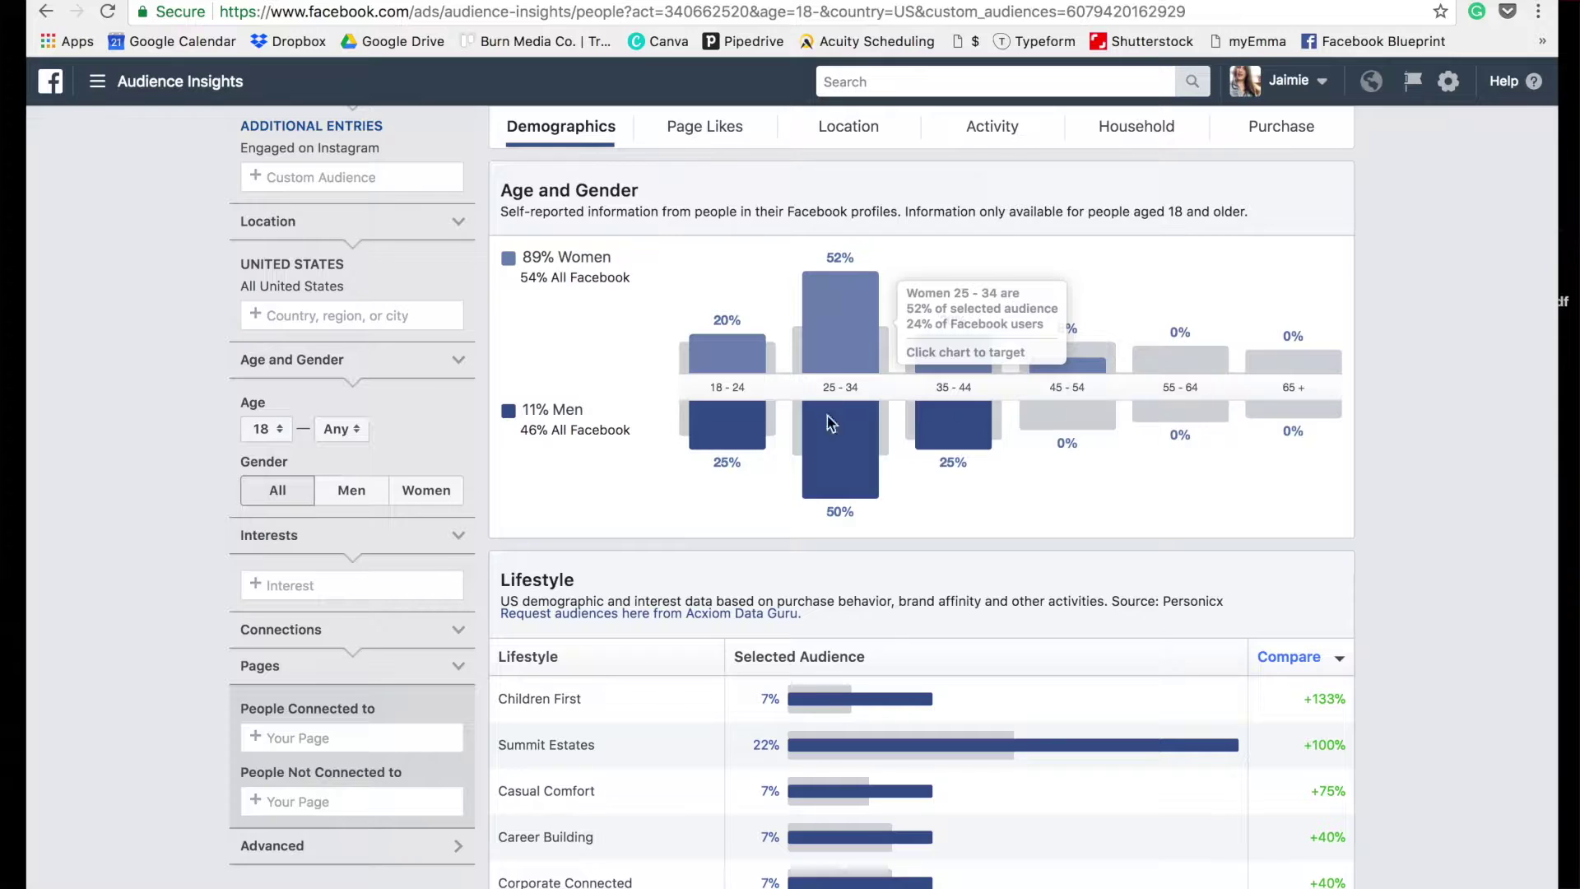
pyautogui.moveTo(835, 344)
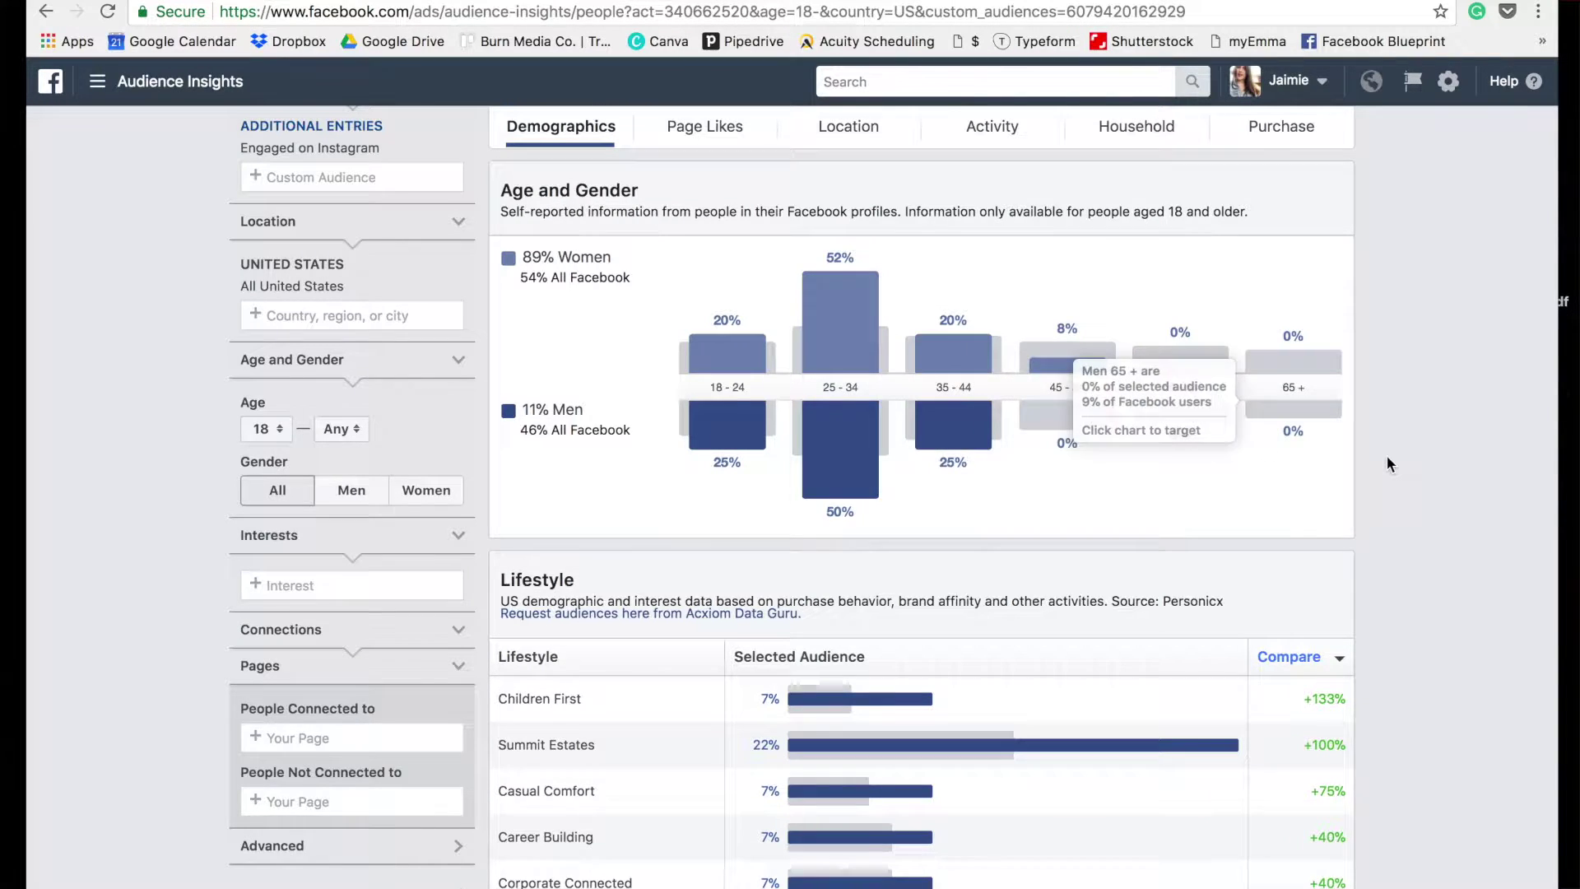
pyautogui.scroll(2, 1388, 463)
pyautogui.moveTo(1157, 216)
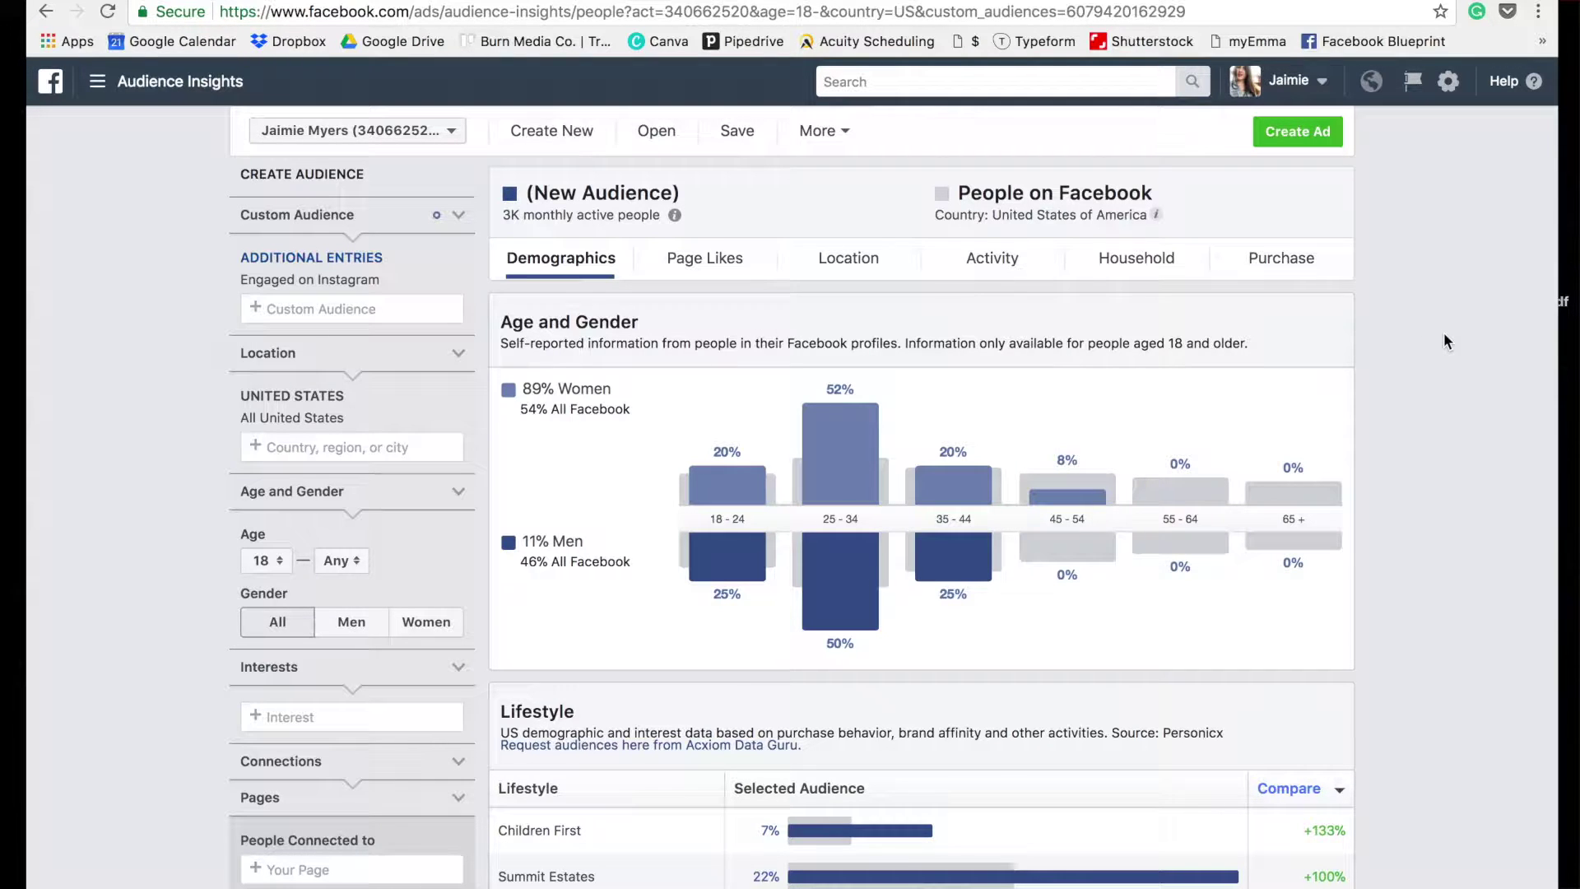
pyautogui.scroll(-2, 1446, 341)
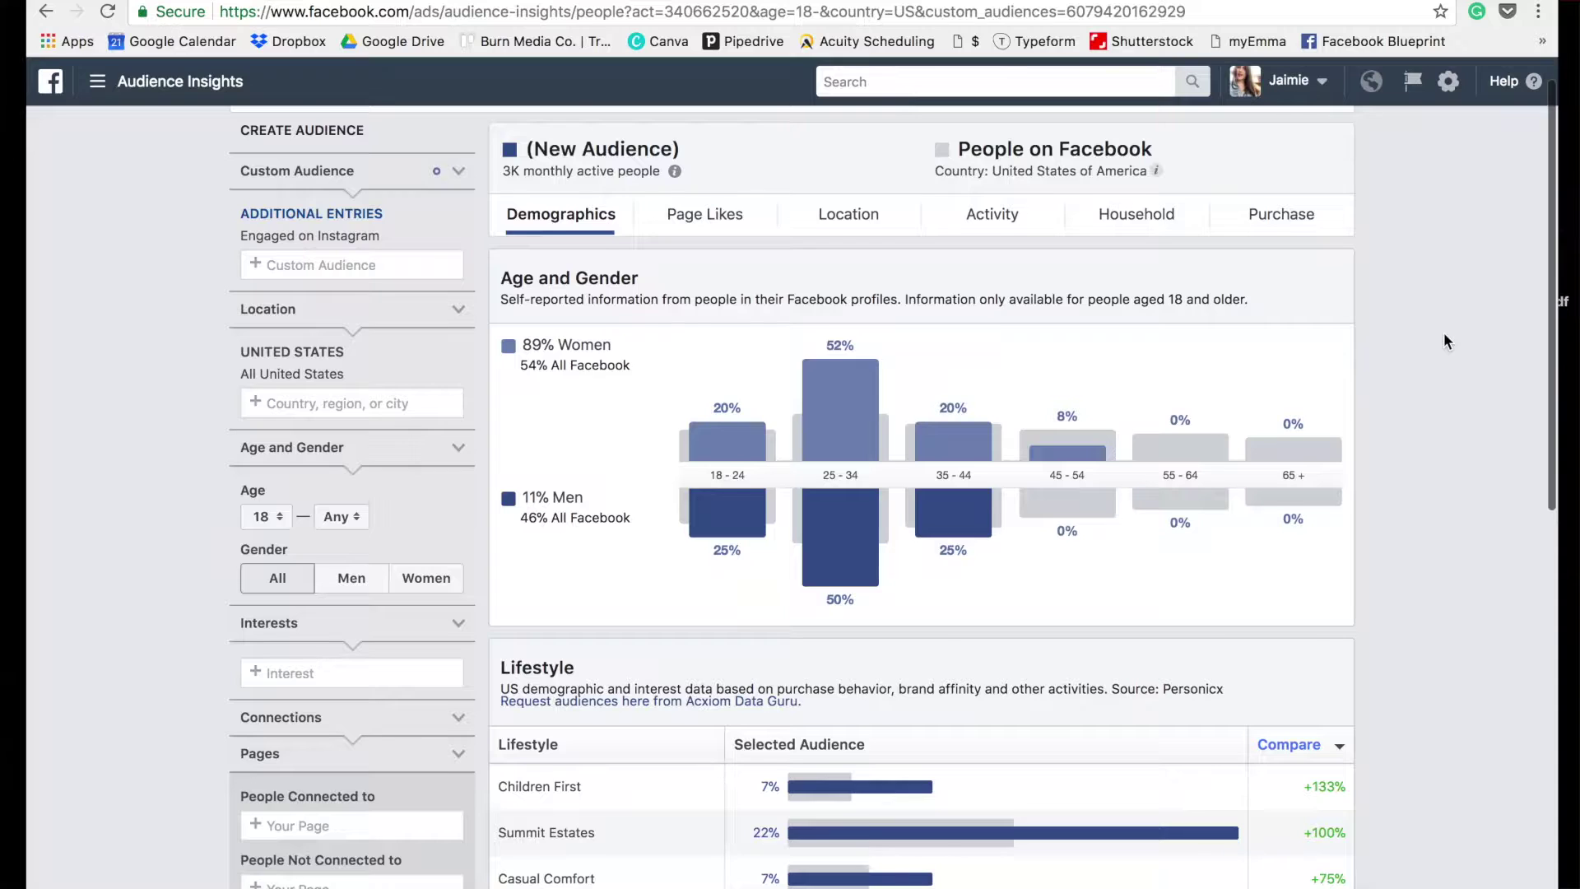
pyautogui.scroll(-1, 1447, 341)
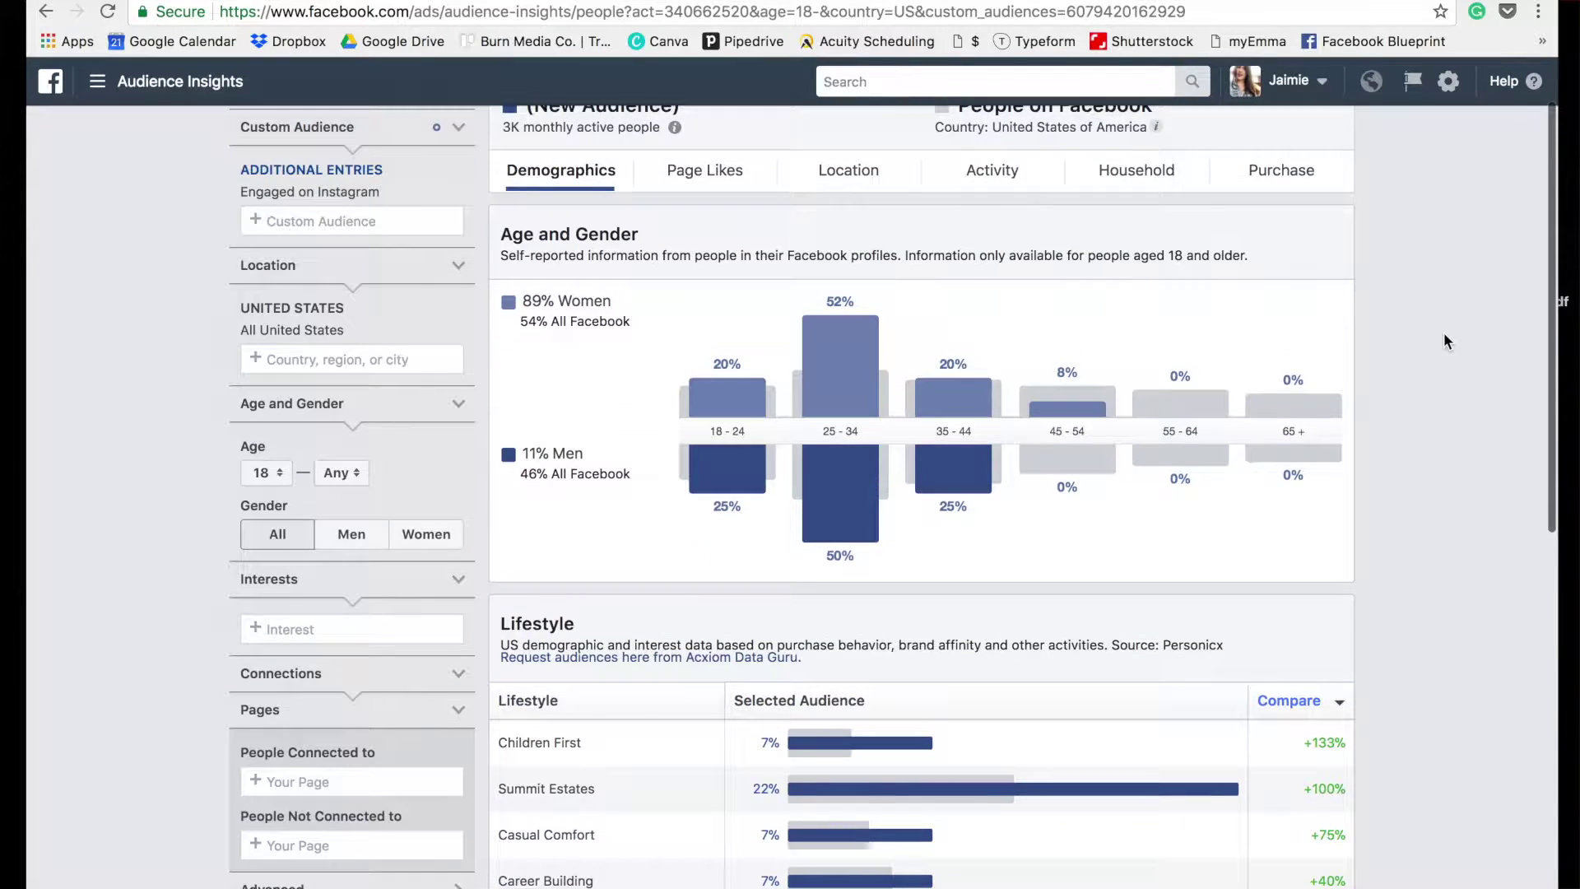
pyautogui.scroll(-2, 1443, 333)
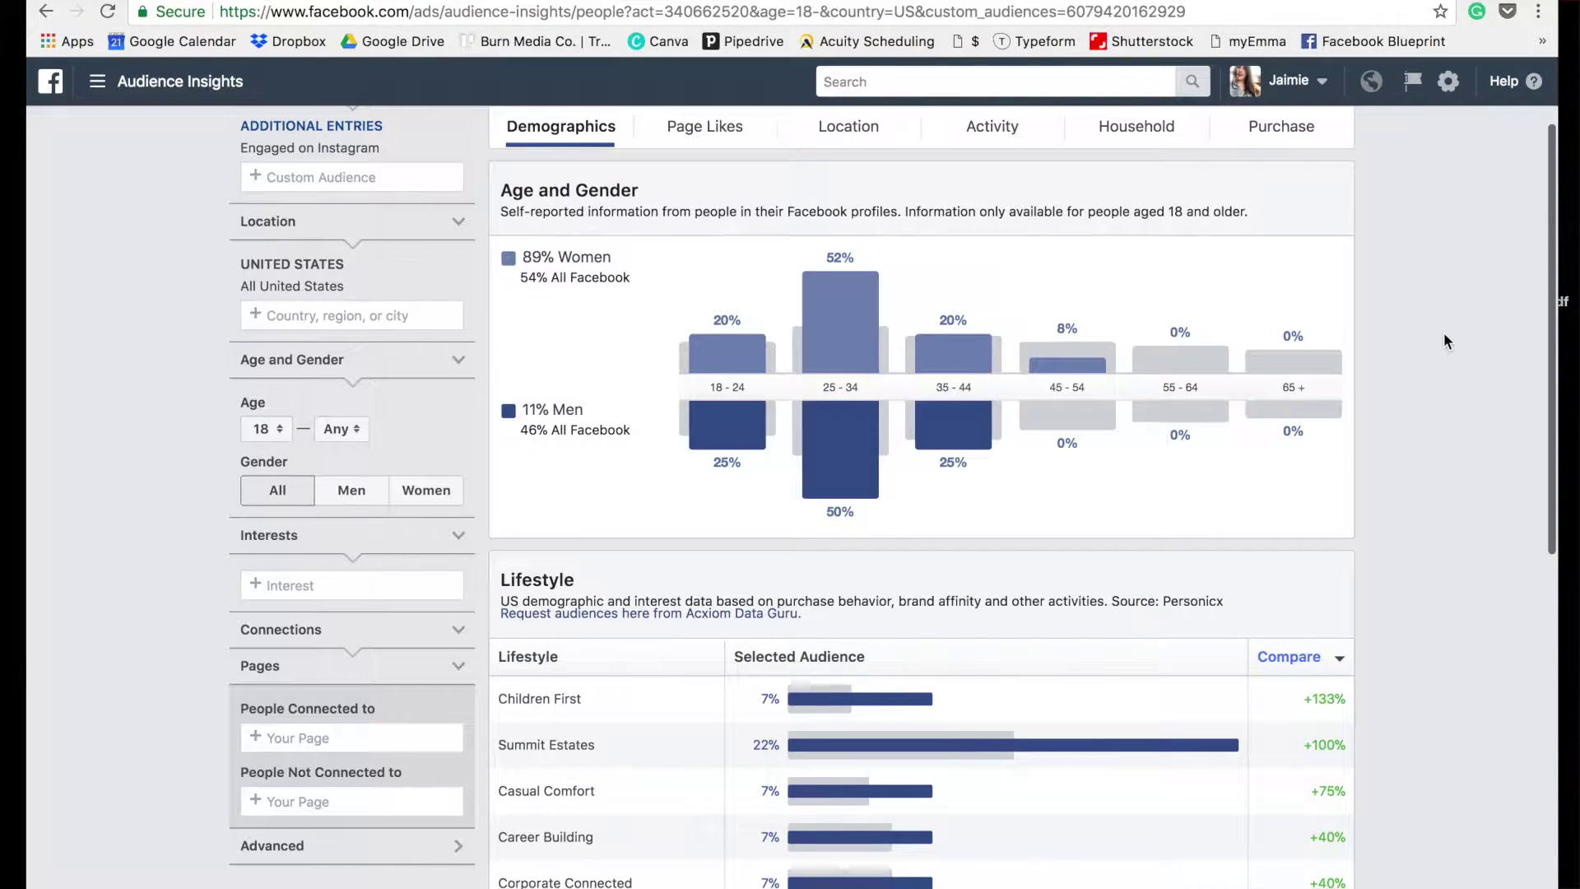
# Step: Compare the age and gender breakdown with Facebook users overall, checking women 25–34 and both genders aged 35–44
pyautogui.moveTo(838, 306)
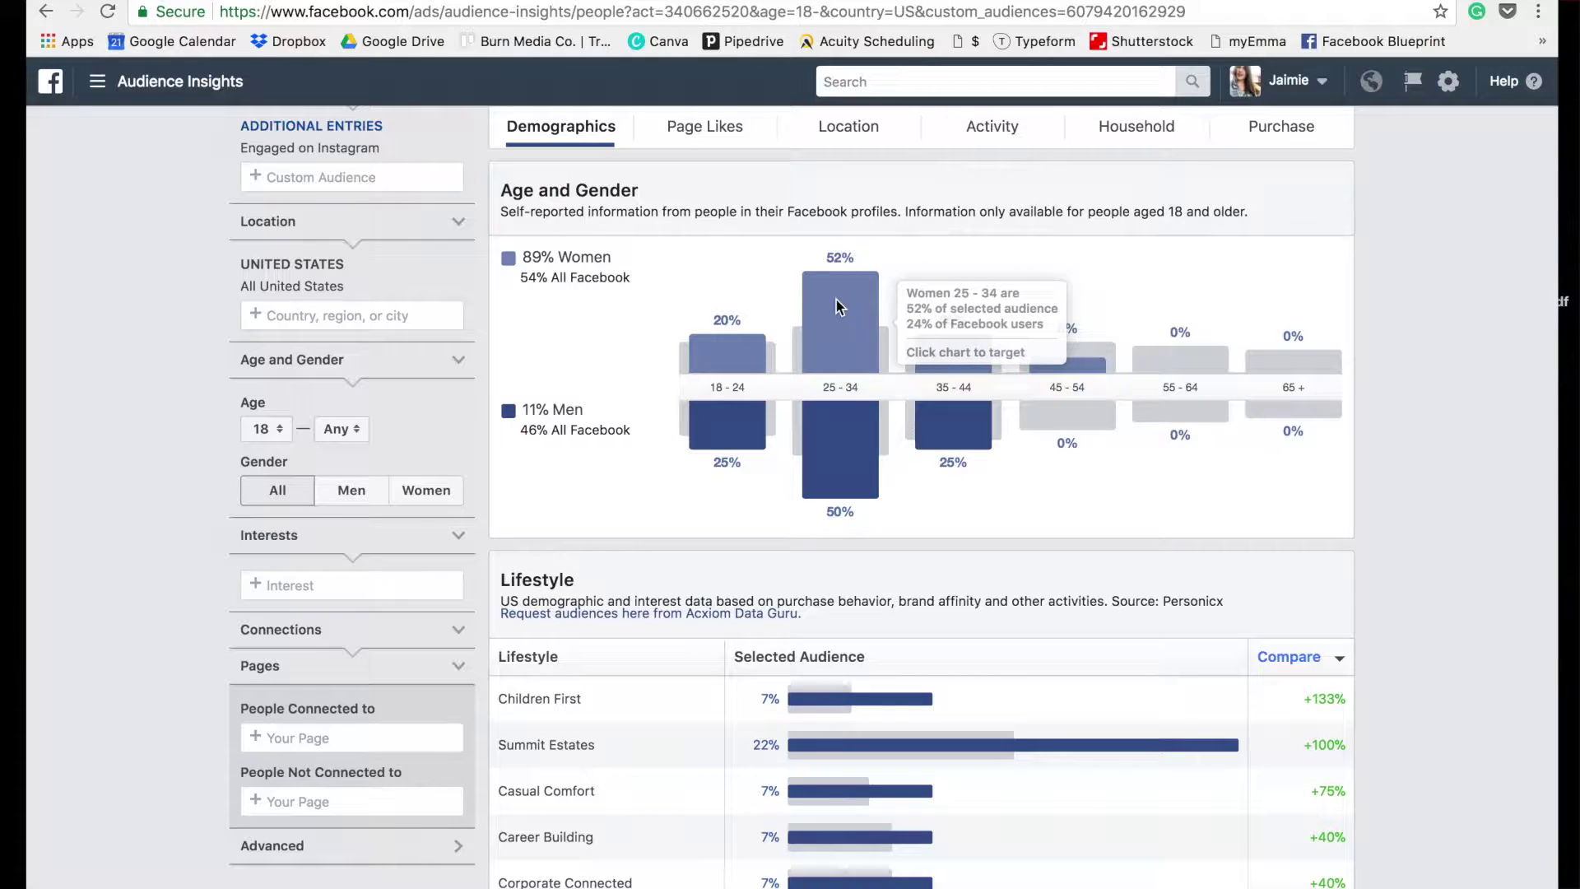
pyautogui.moveTo(875, 338)
pyautogui.moveTo(957, 414)
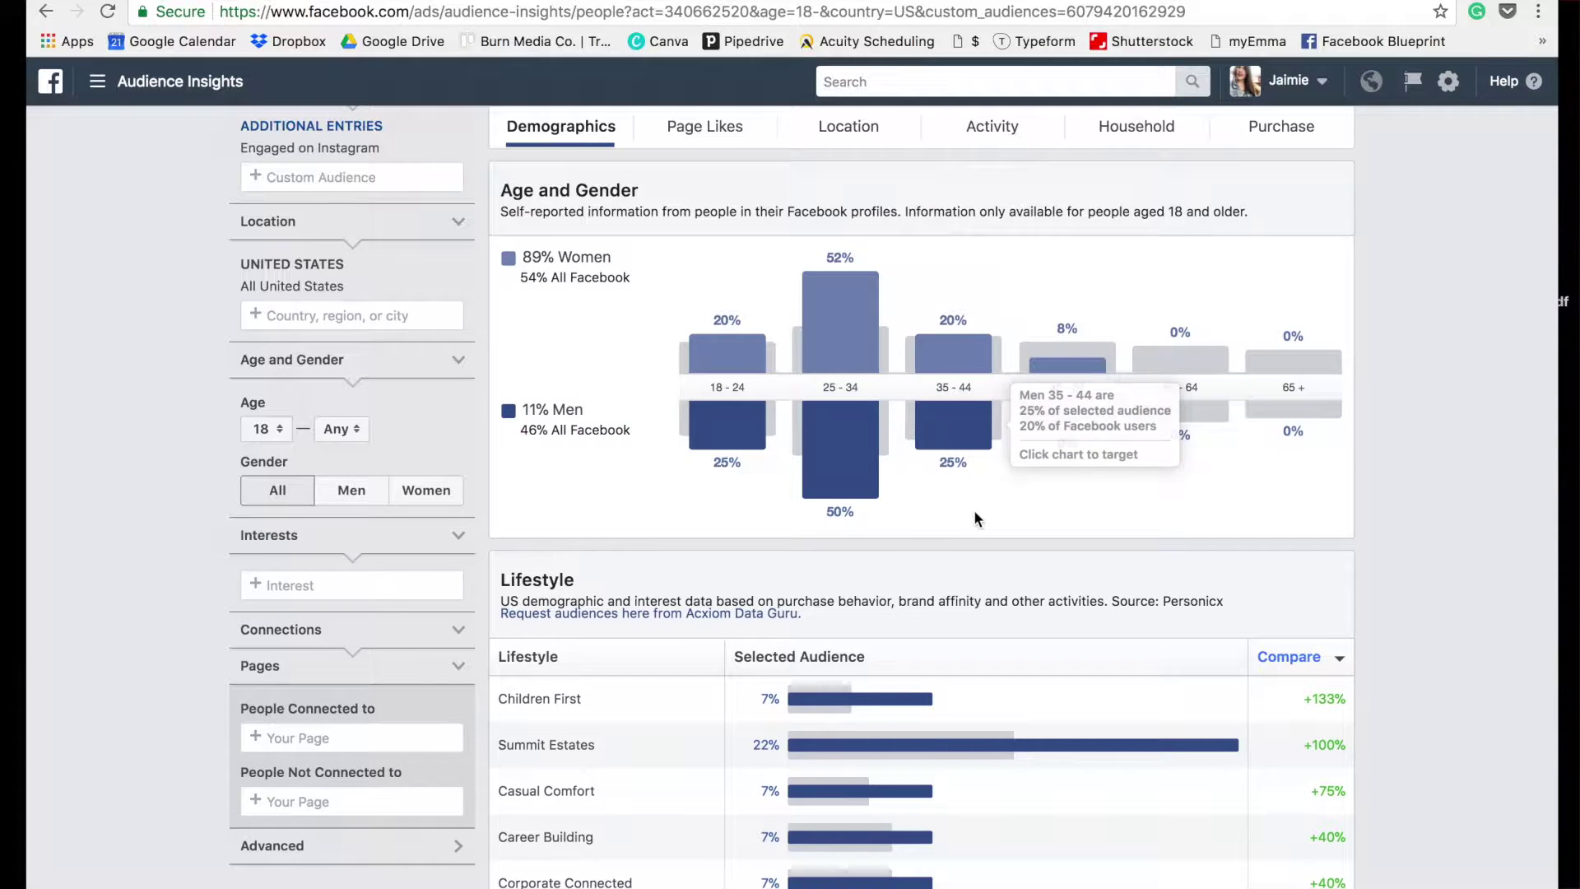
pyautogui.moveTo(856, 305)
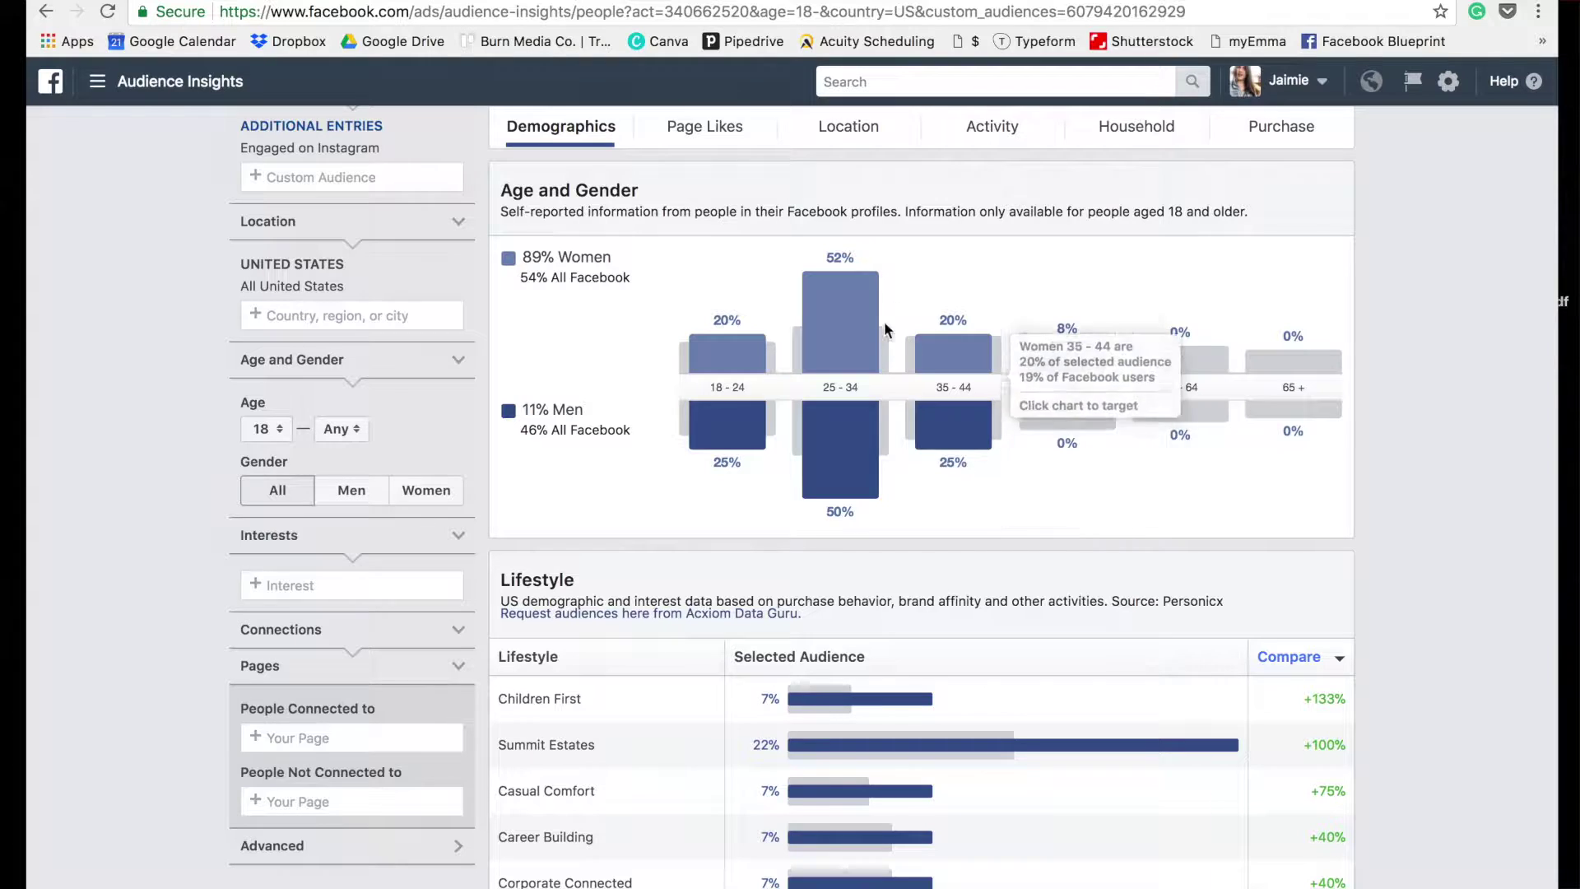
# Step: Examine the Lifestyle table and inspect the Summit Estates category's audience share and description
pyautogui.scroll(-5, 917, 512)
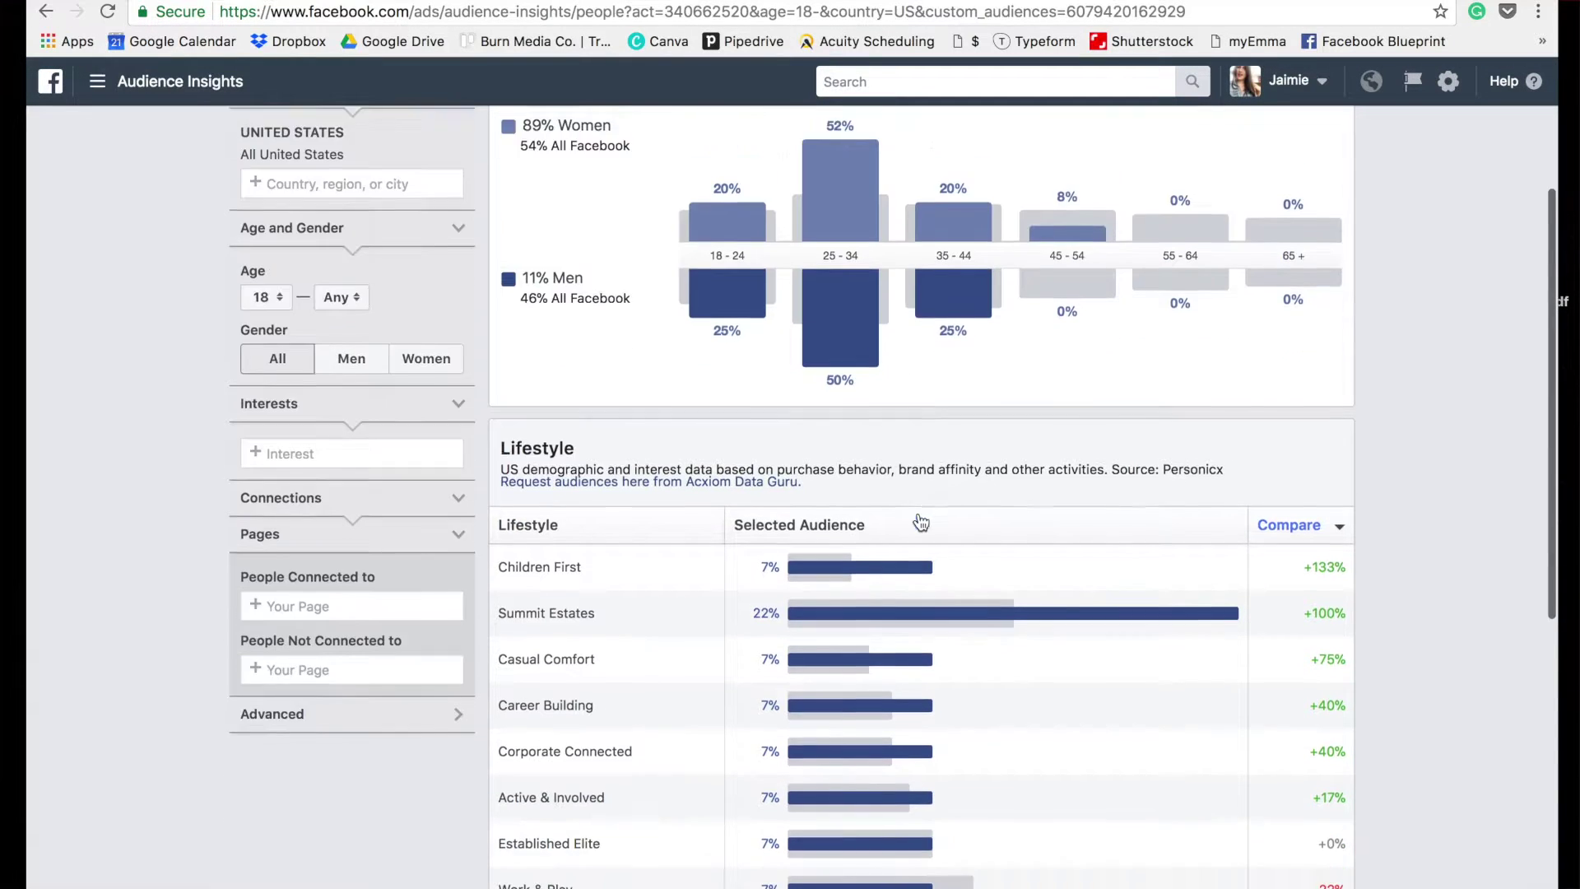
pyautogui.scroll(-1, 918, 513)
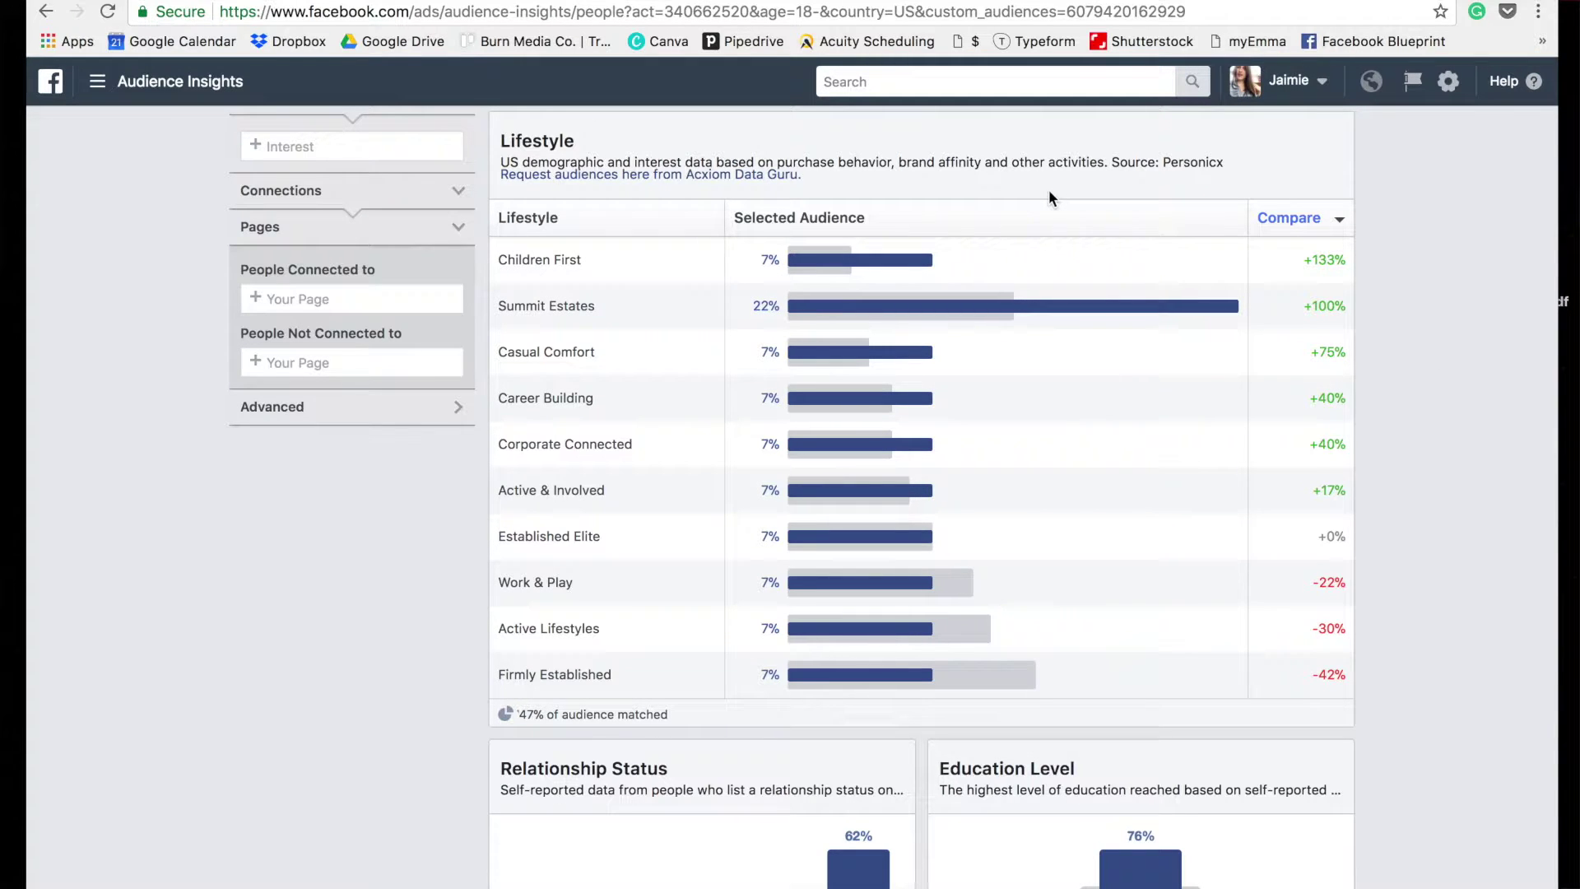
pyautogui.moveTo(1148, 308)
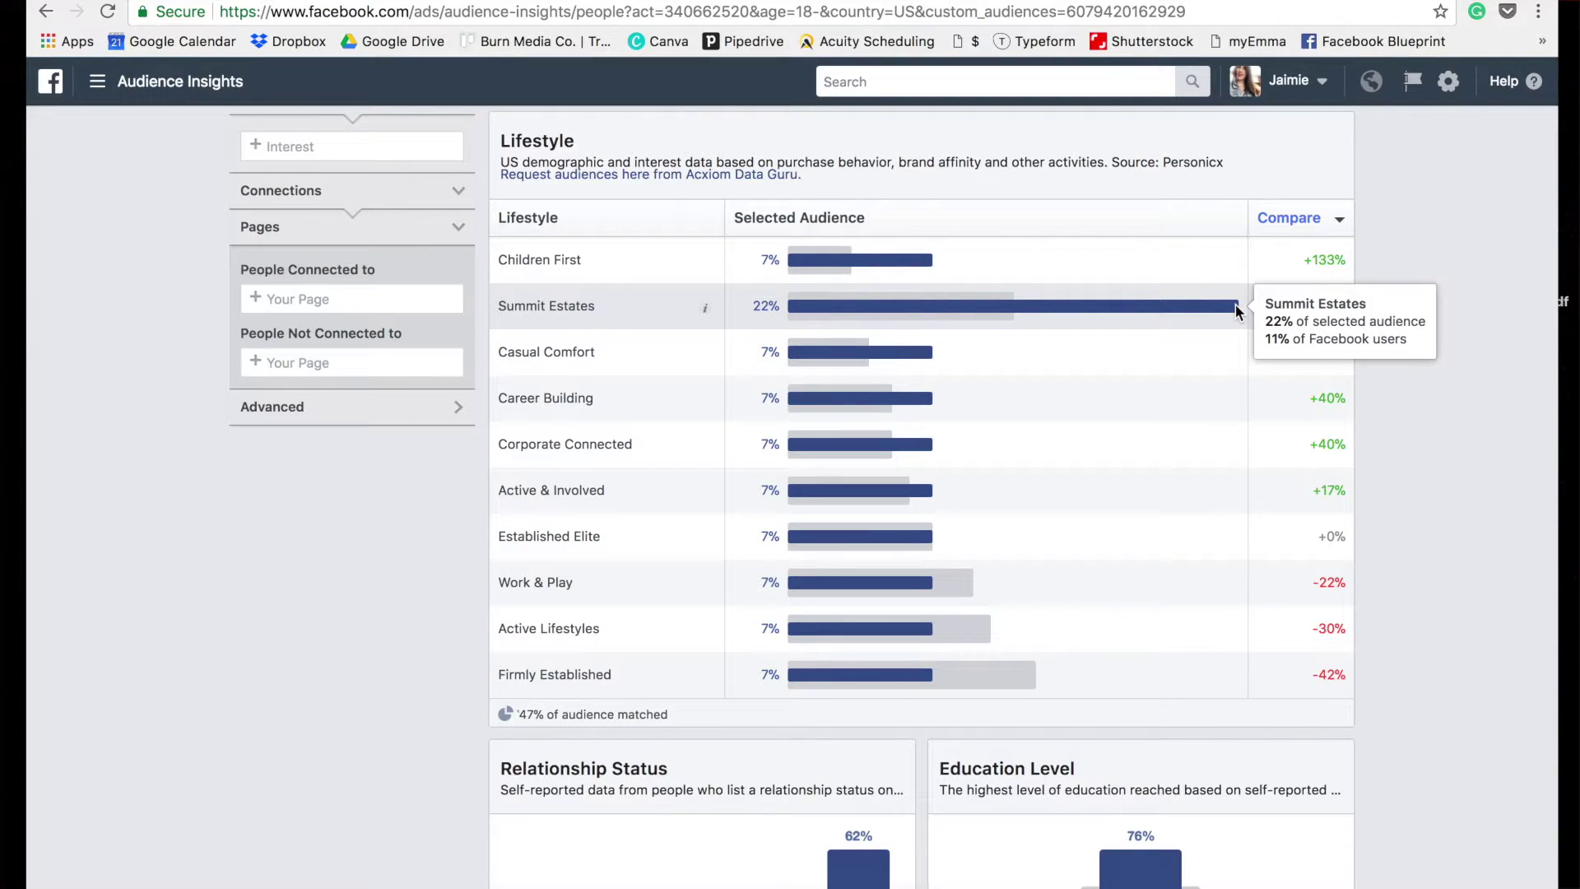
pyautogui.moveTo(705, 311)
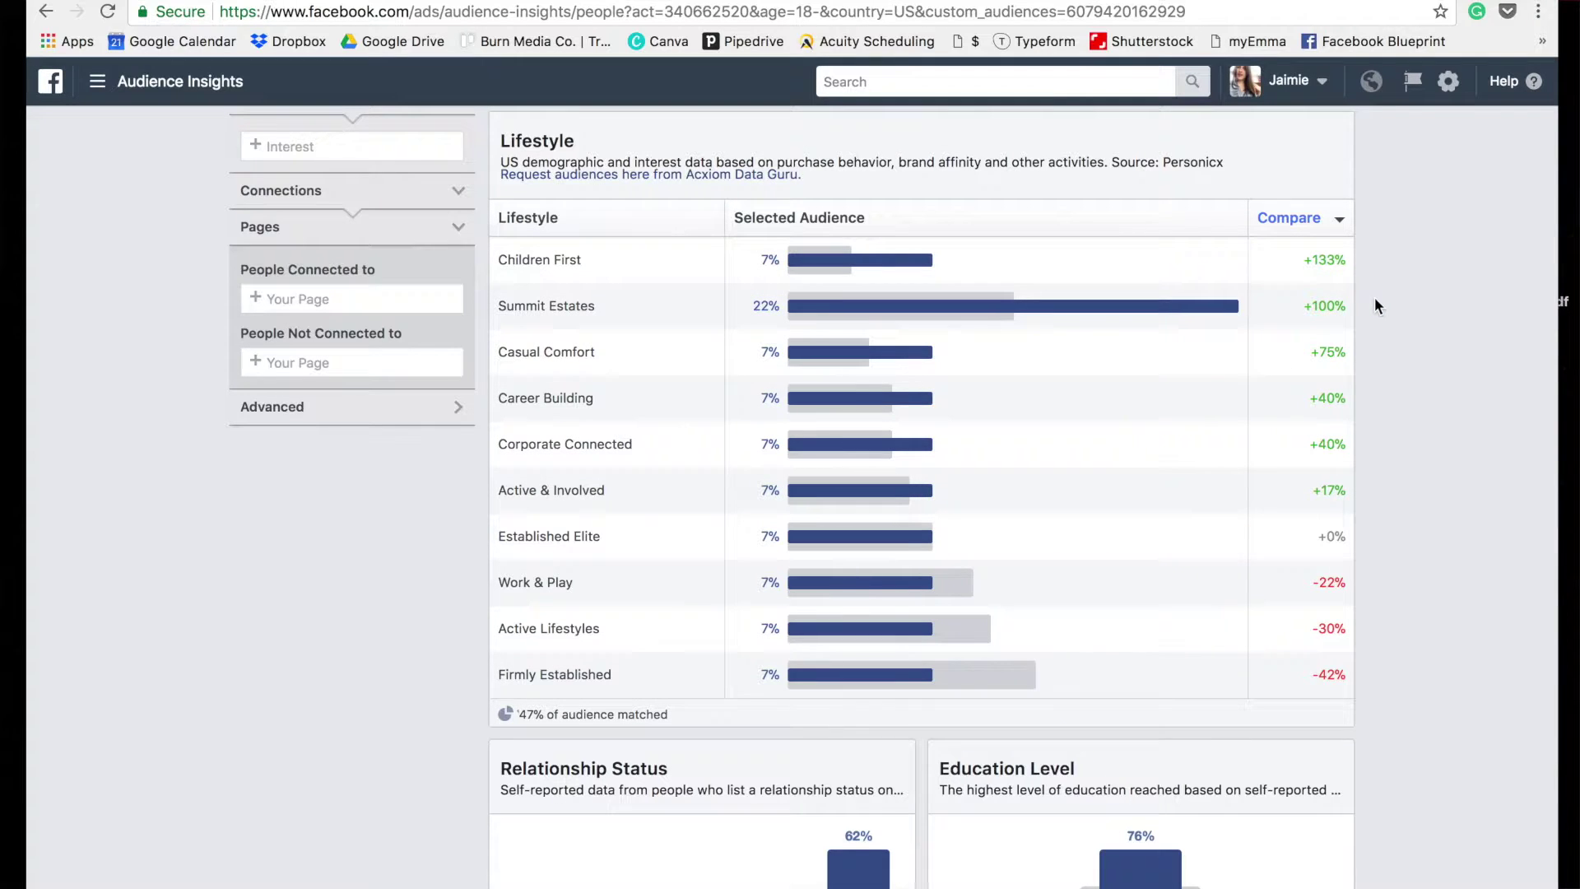
# Step: Examine the Relationship Status, Education Level and Job Title charts, checking the Married and College shares
pyautogui.scroll(-5, 1375, 301)
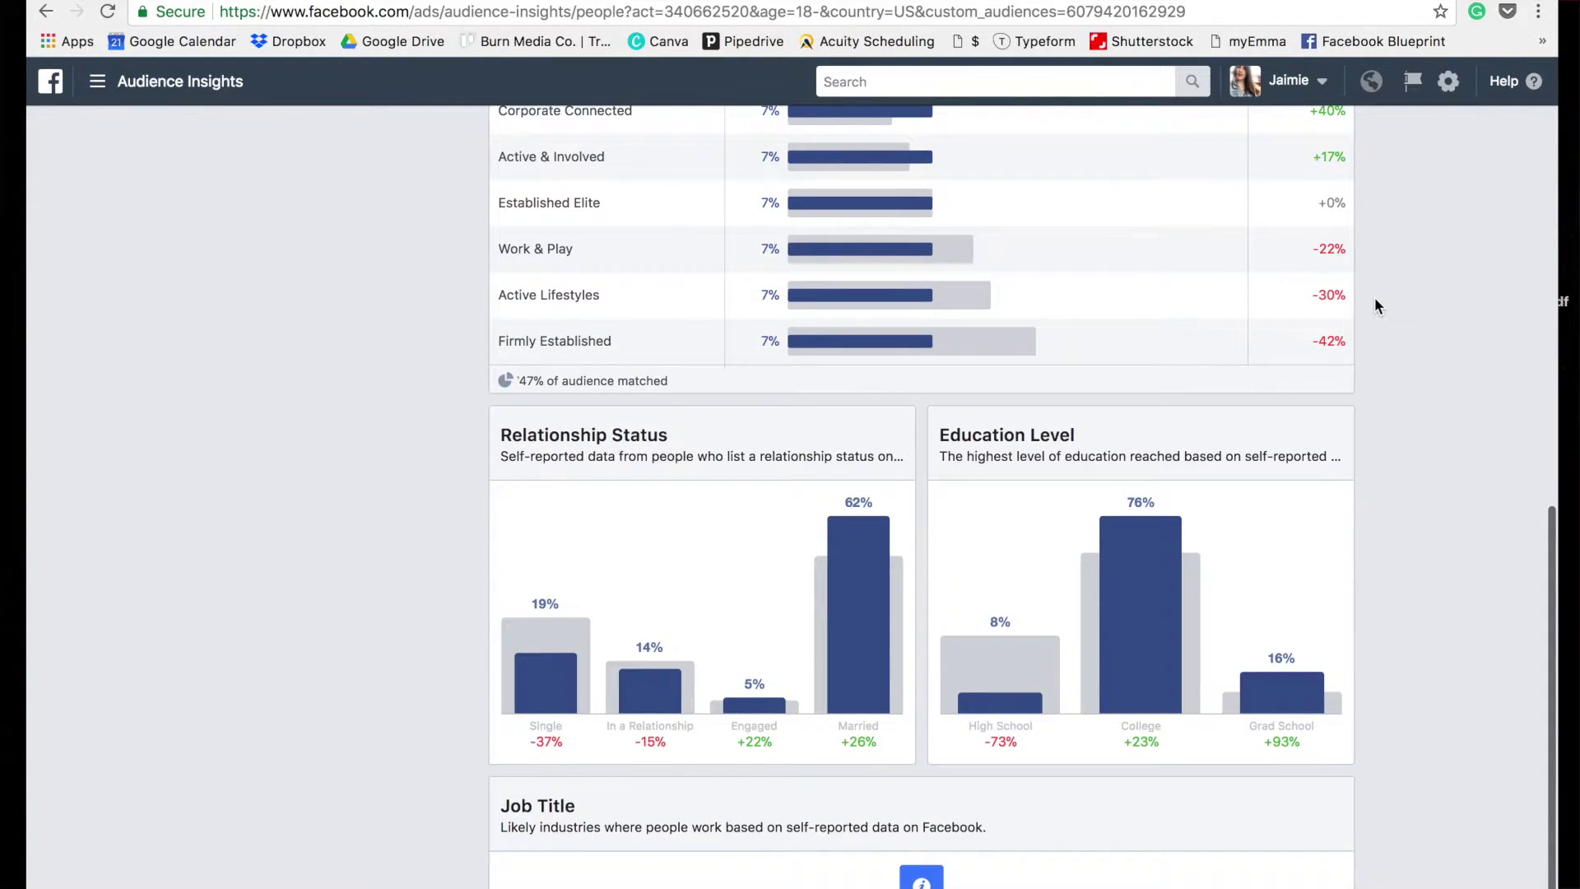
pyautogui.moveTo(863, 549)
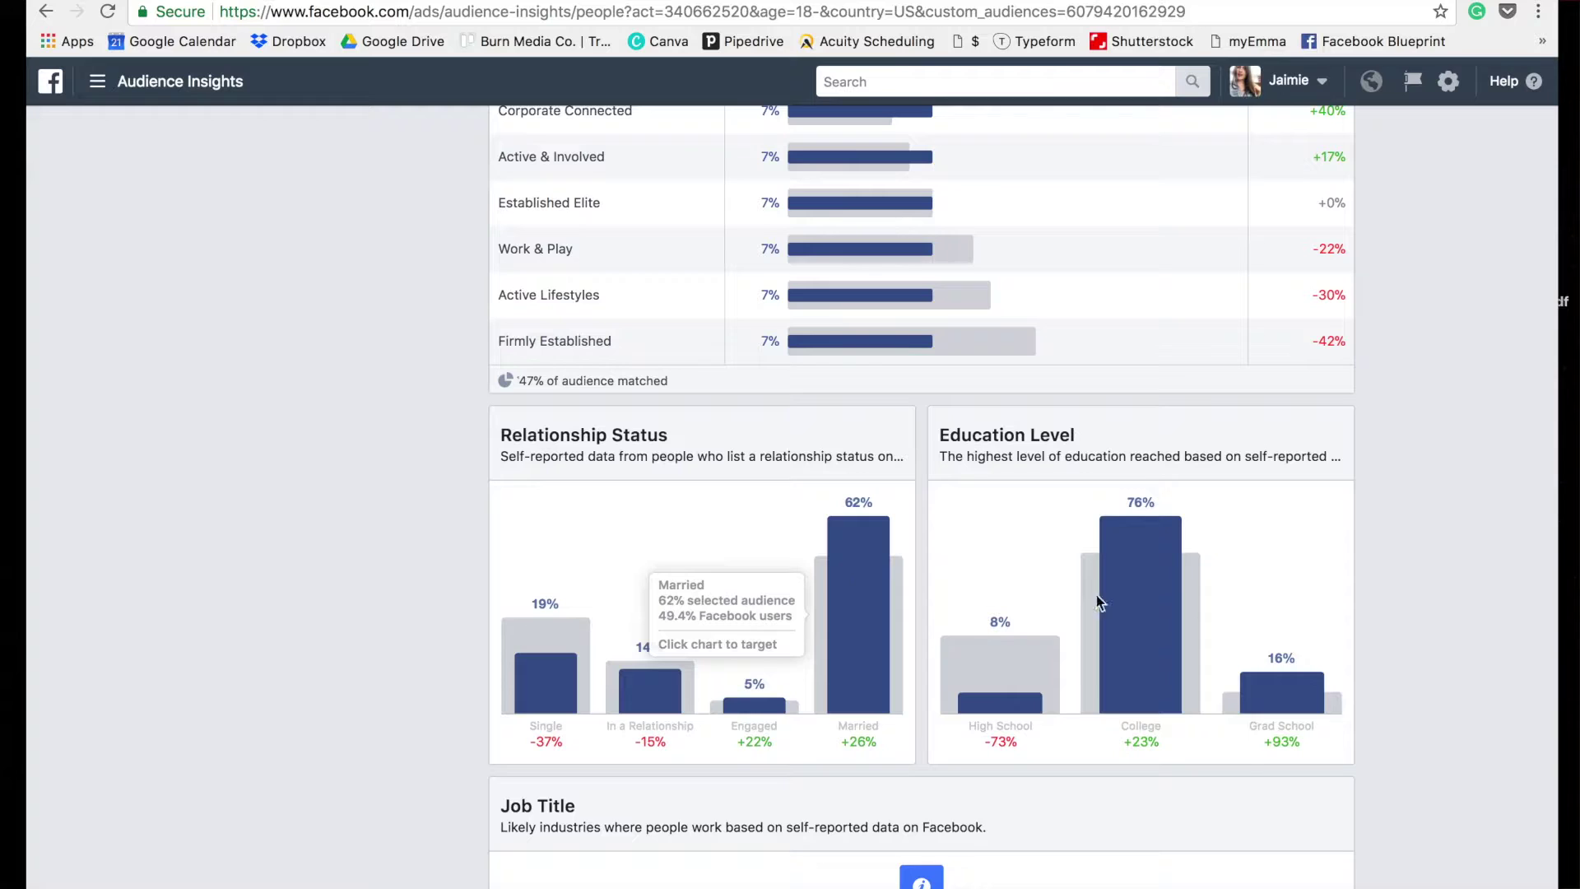
pyautogui.moveTo(1188, 592)
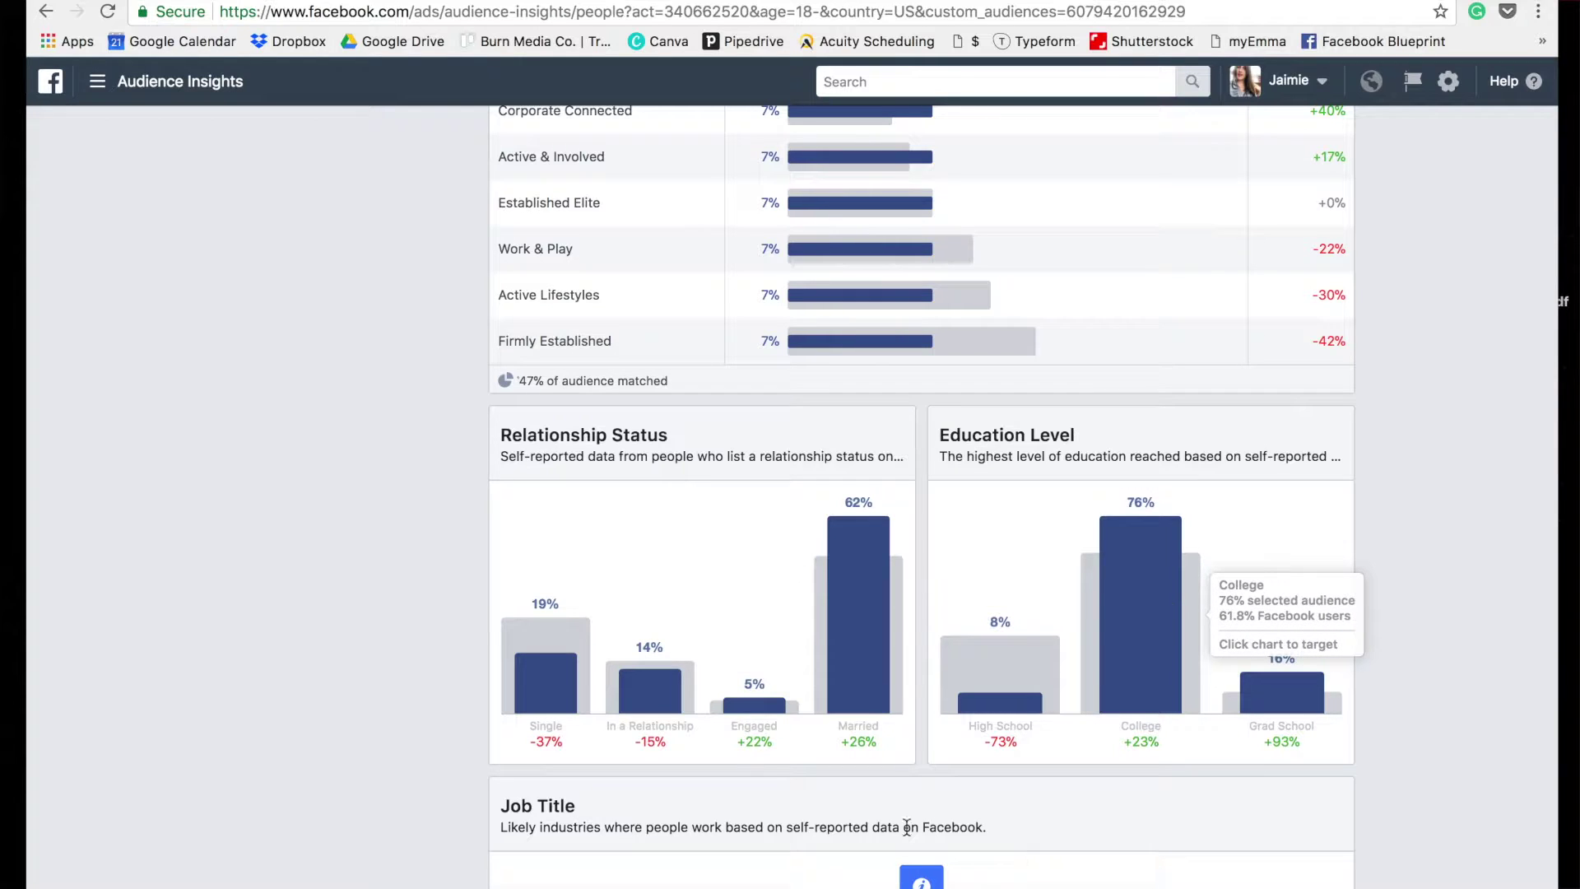
pyautogui.moveTo(922, 879)
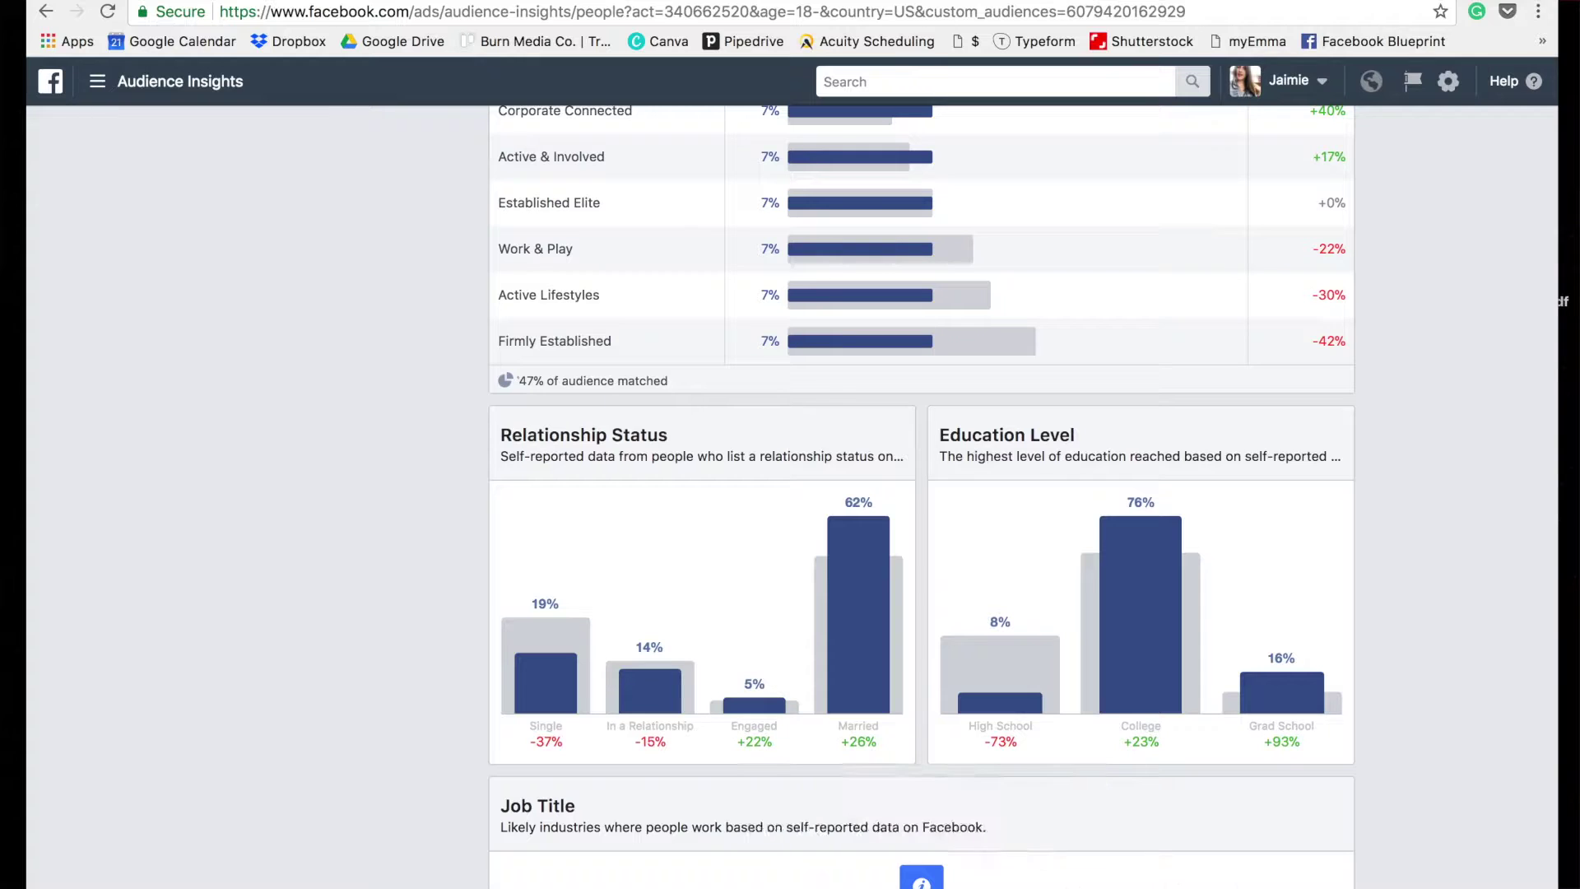
pyautogui.scroll(5, 905, 494)
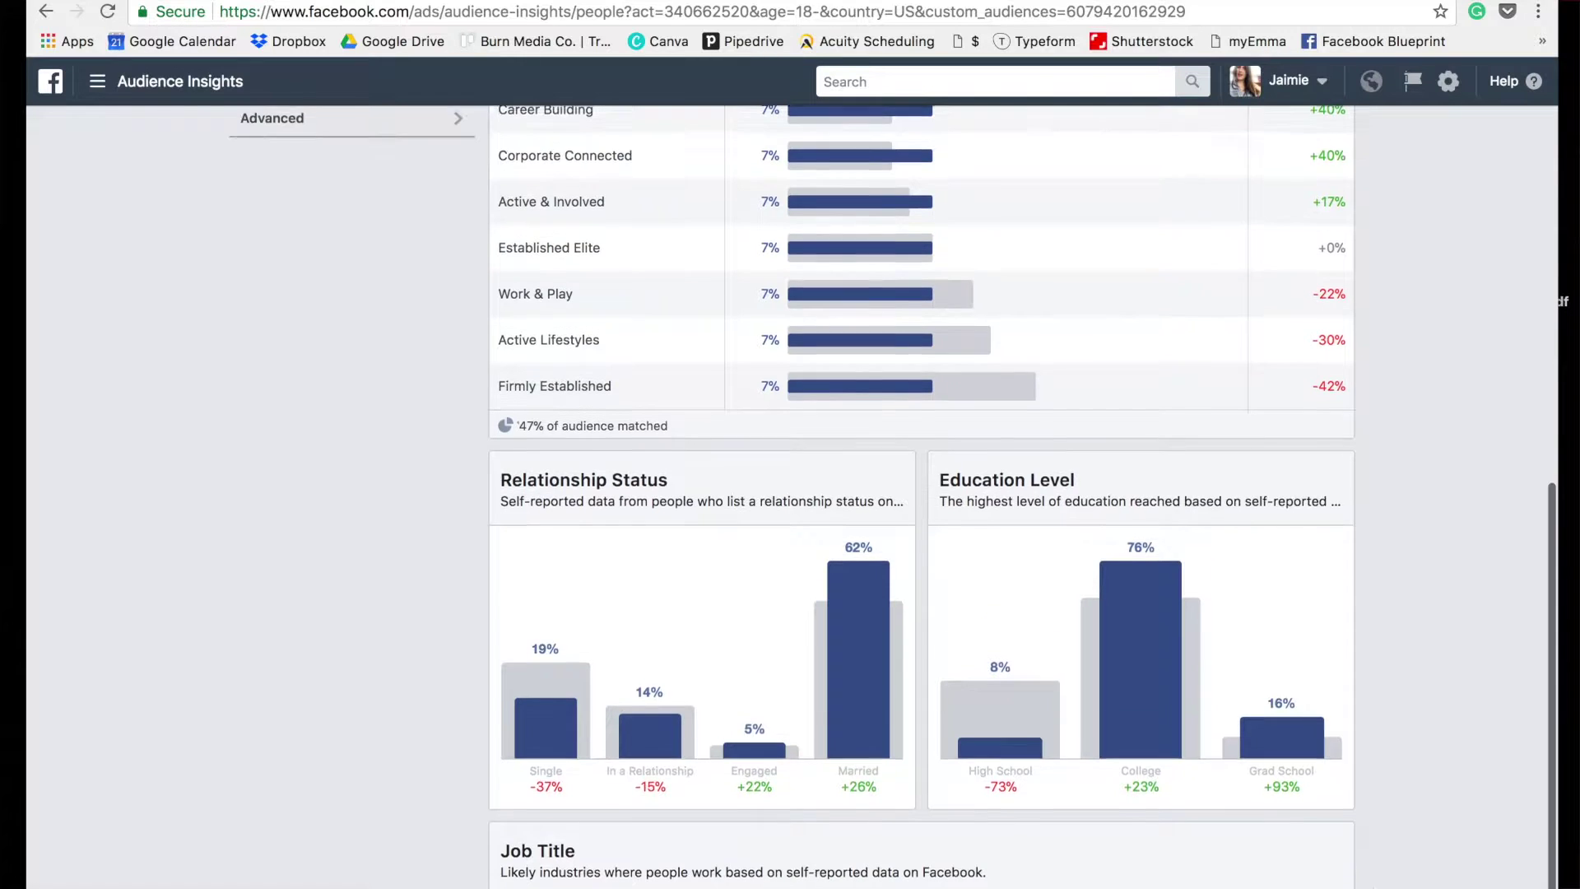
# Step: Show the audience's Page Likes insights and expand the Top Categories list to all entries
pyautogui.moveTo(1553, 758); pyautogui.dragTo(1553, 421)
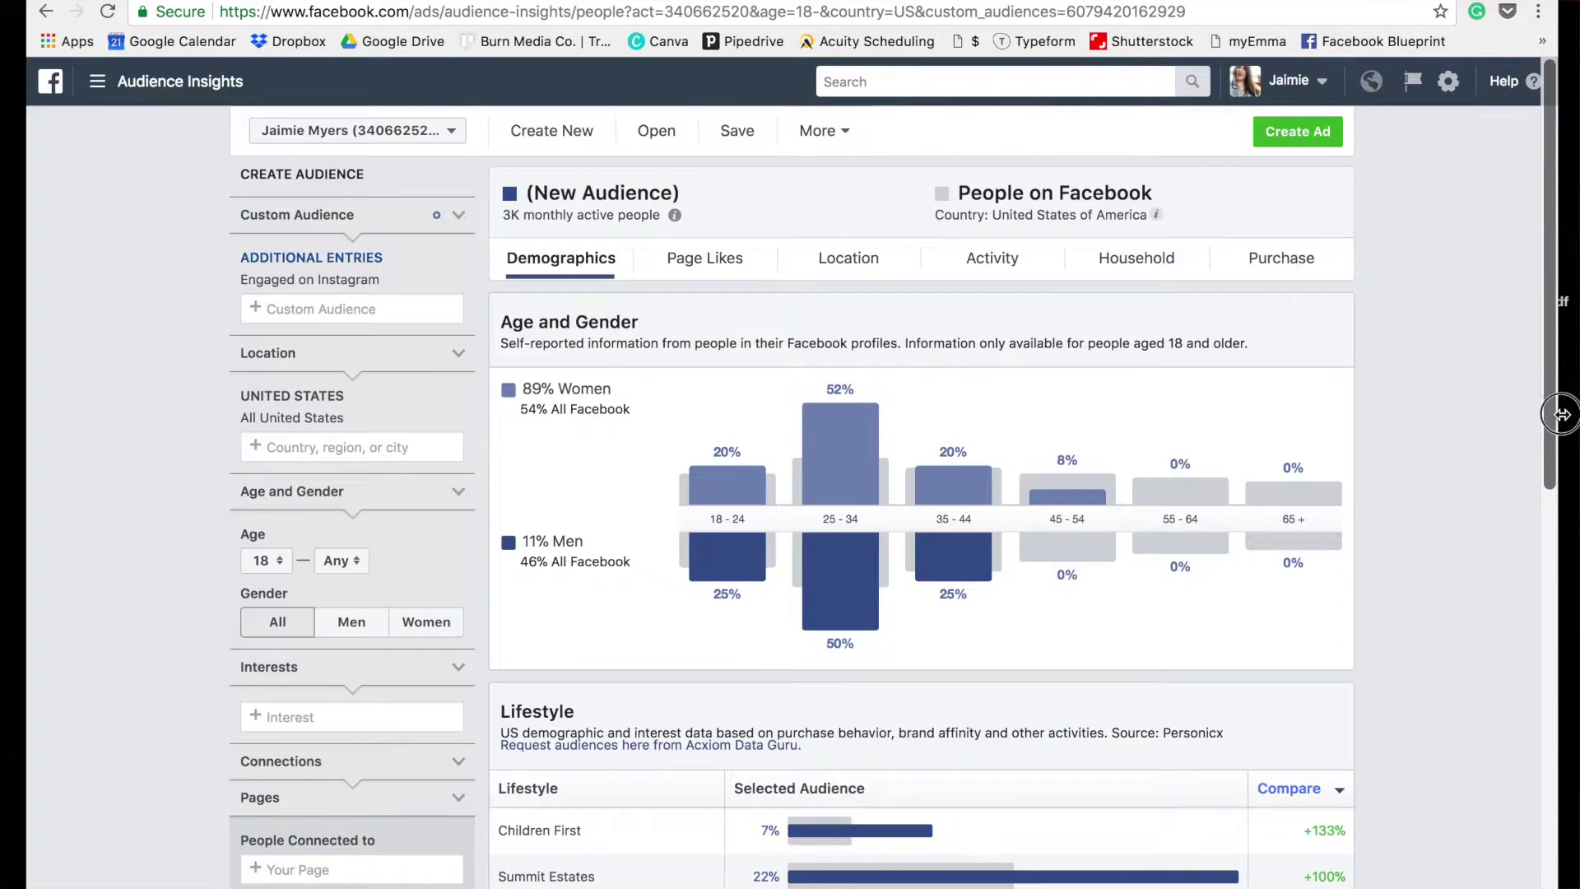
pyautogui.click(705, 272)
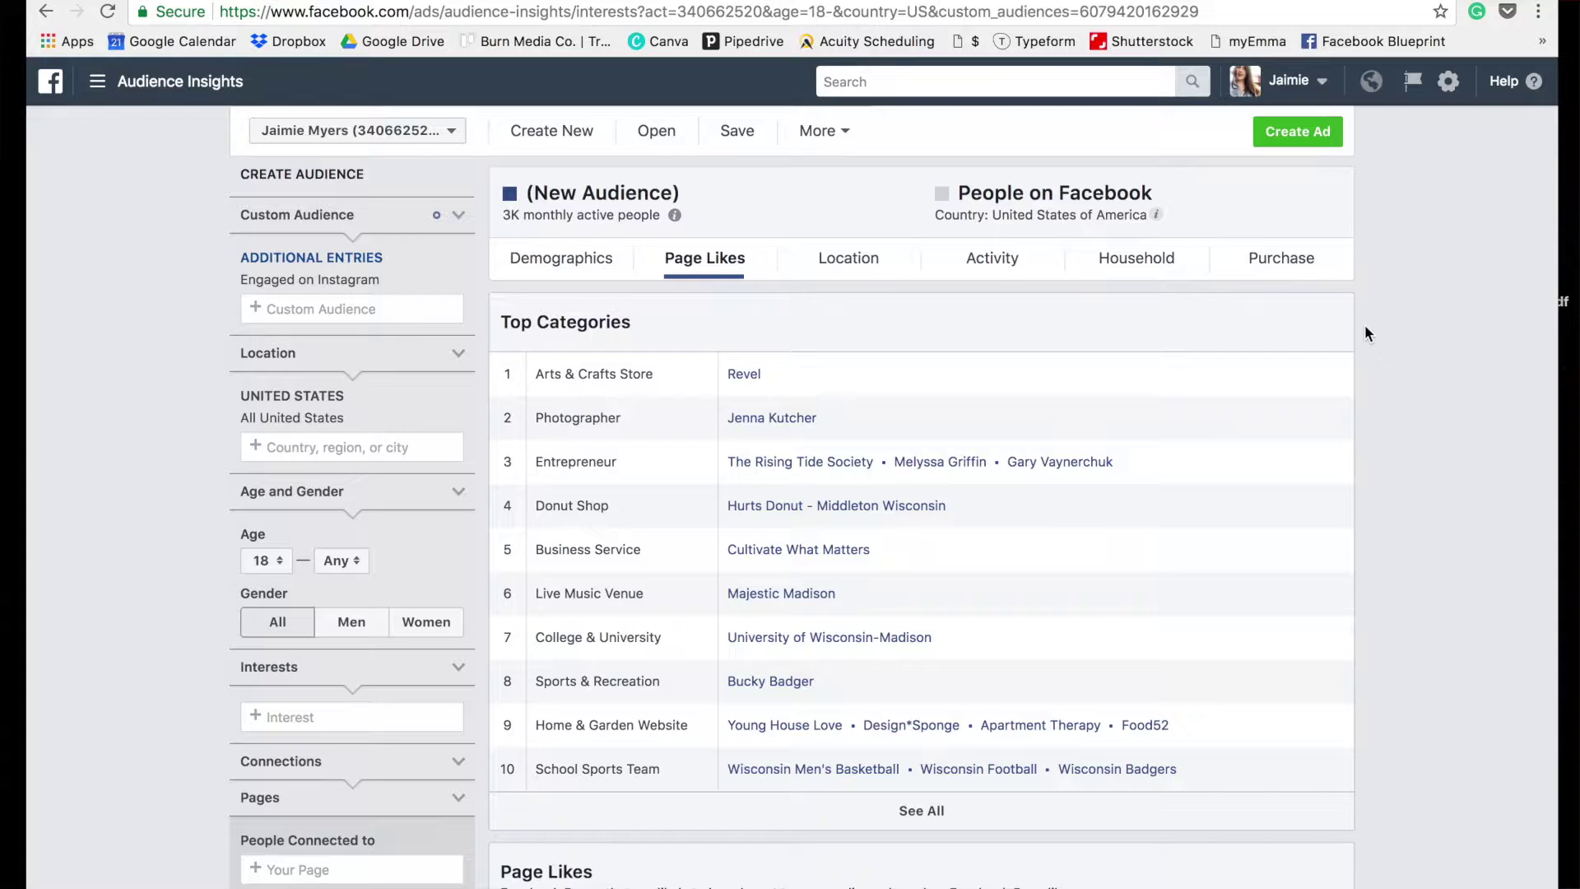
pyautogui.scroll(-3, 1364, 332)
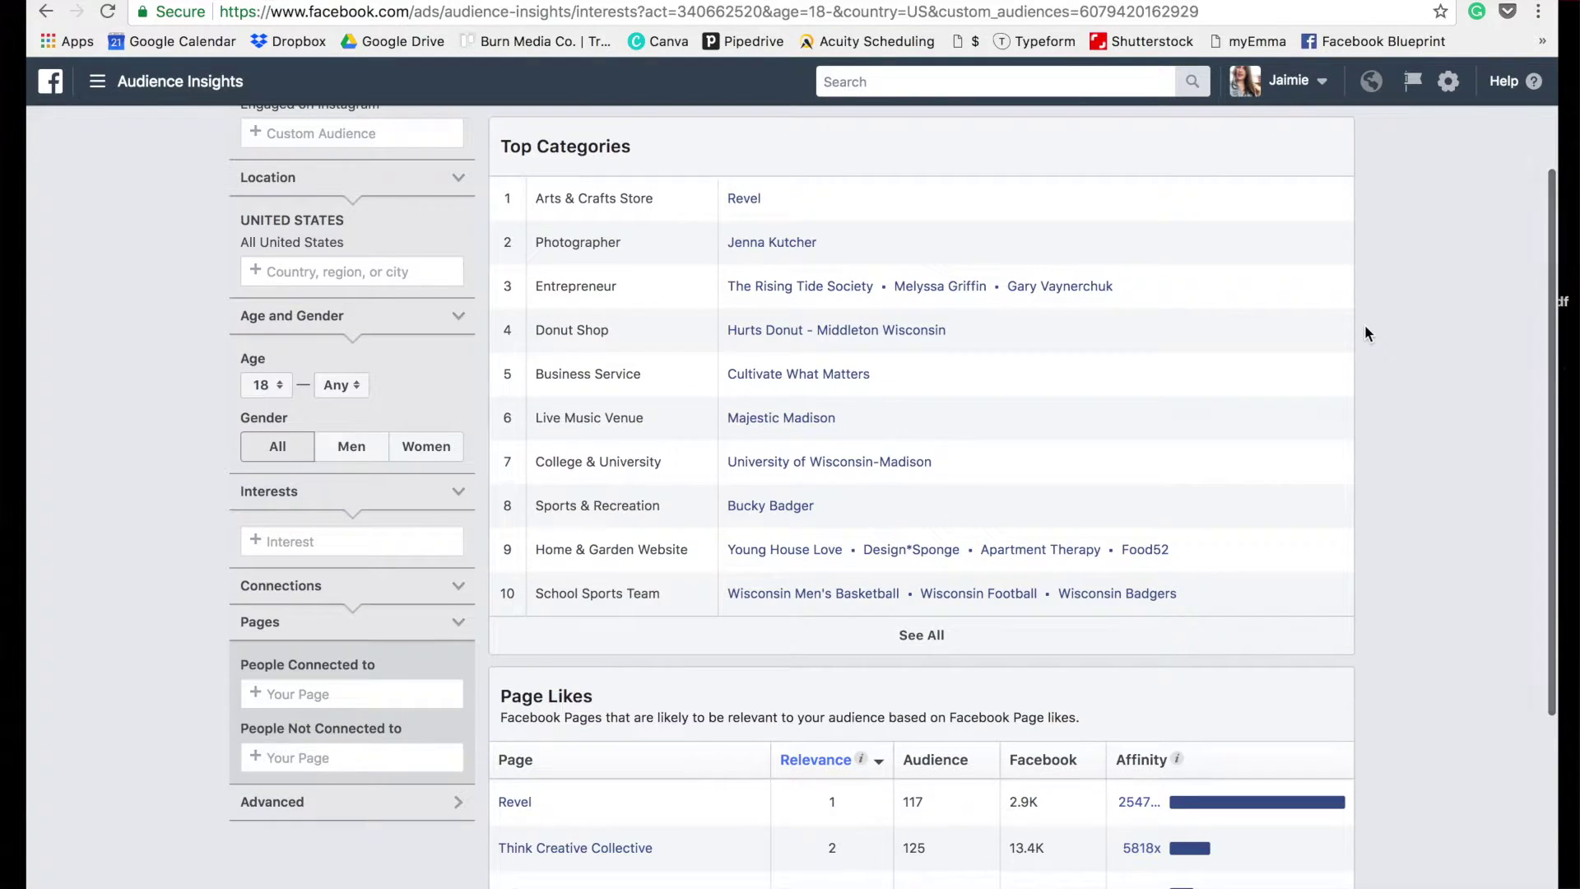
pyautogui.click(923, 638)
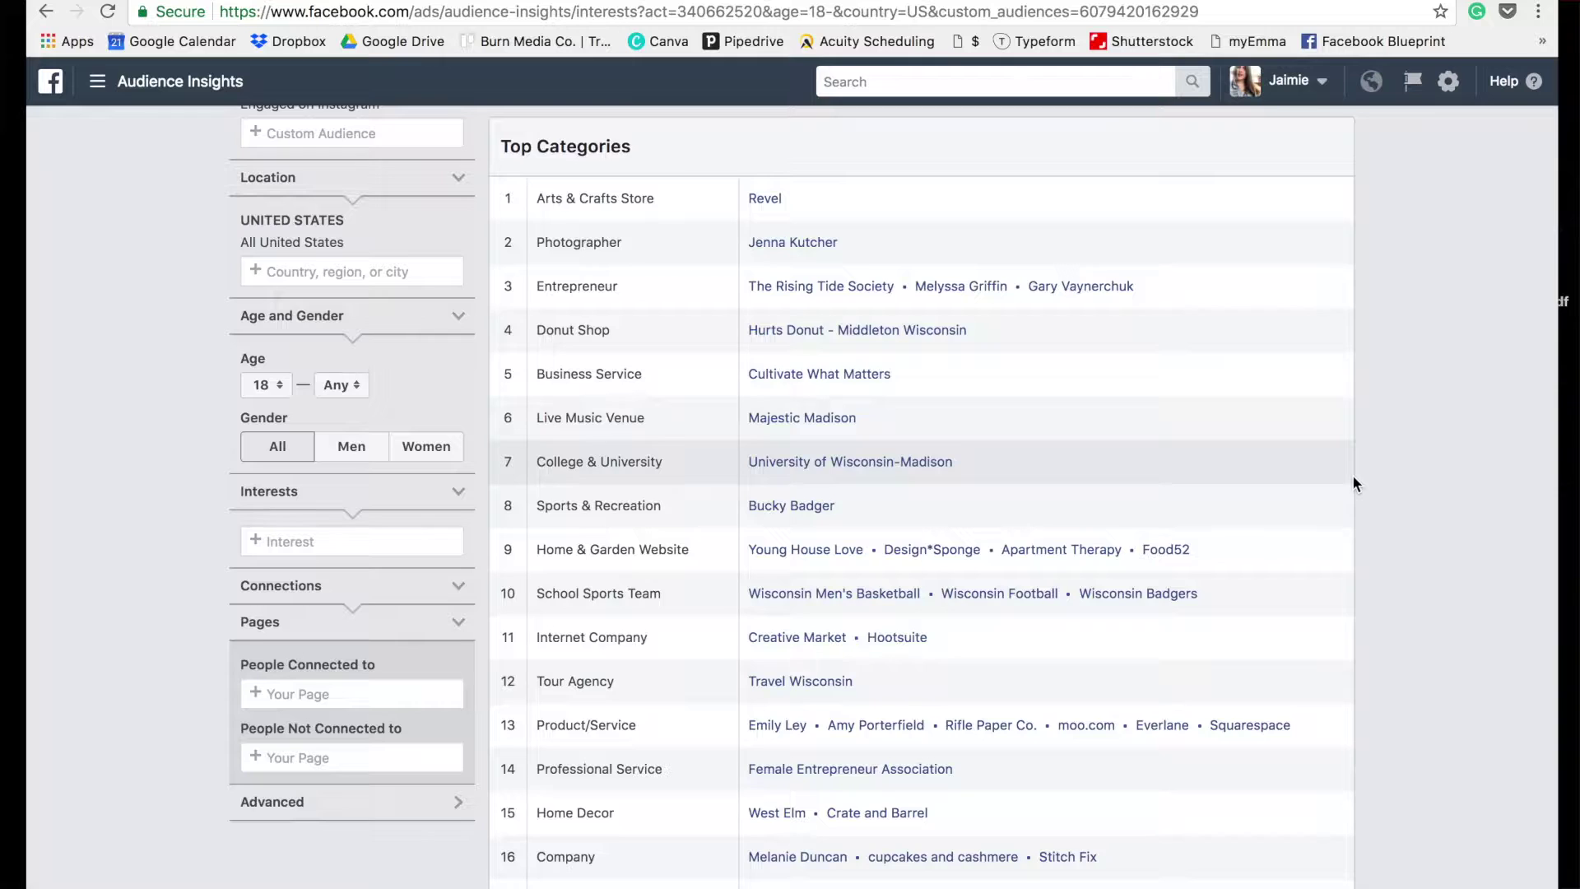
# Step: Read through the full Top Categories list for the pages the audience likes
pyautogui.scroll(-5, 1353, 478)
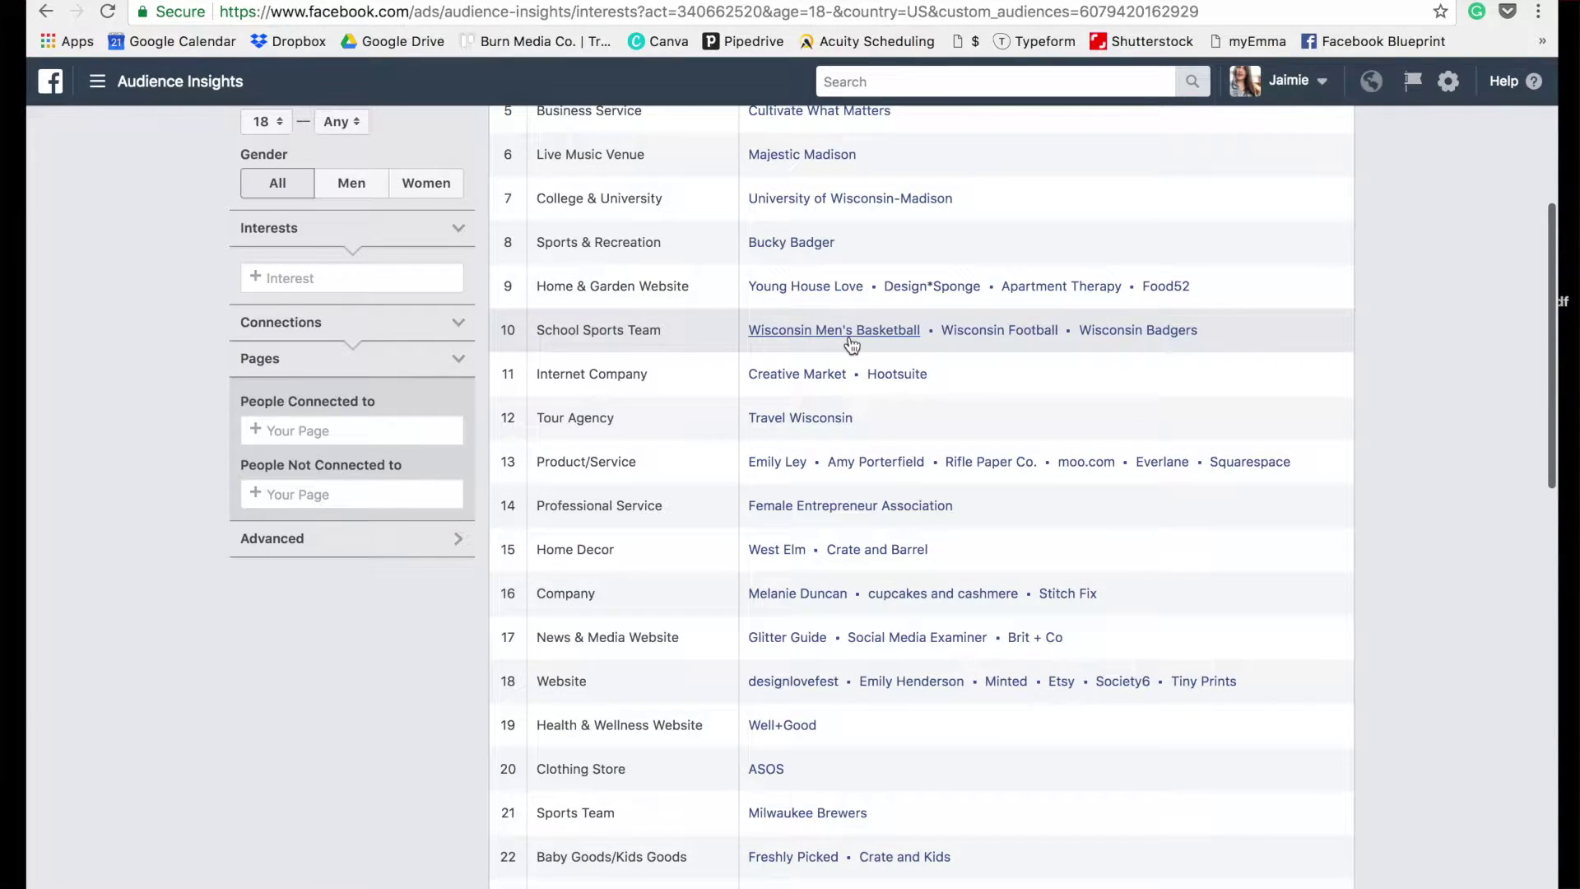
pyautogui.scroll(-3, 1454, 842)
pyautogui.scroll(-4, 1454, 842)
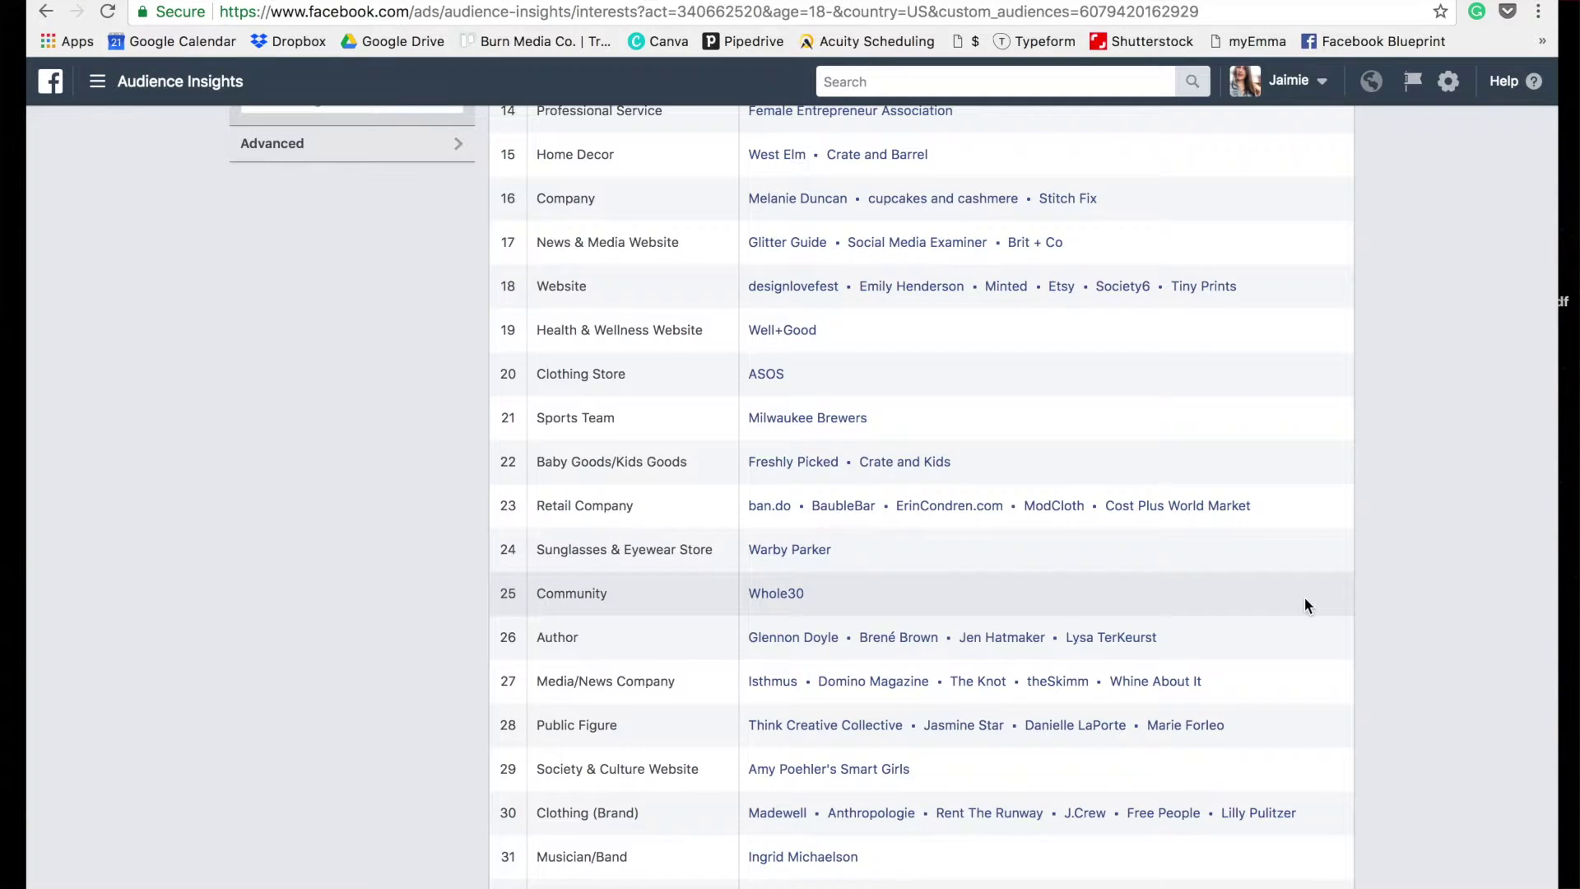
pyautogui.click(1373, 578)
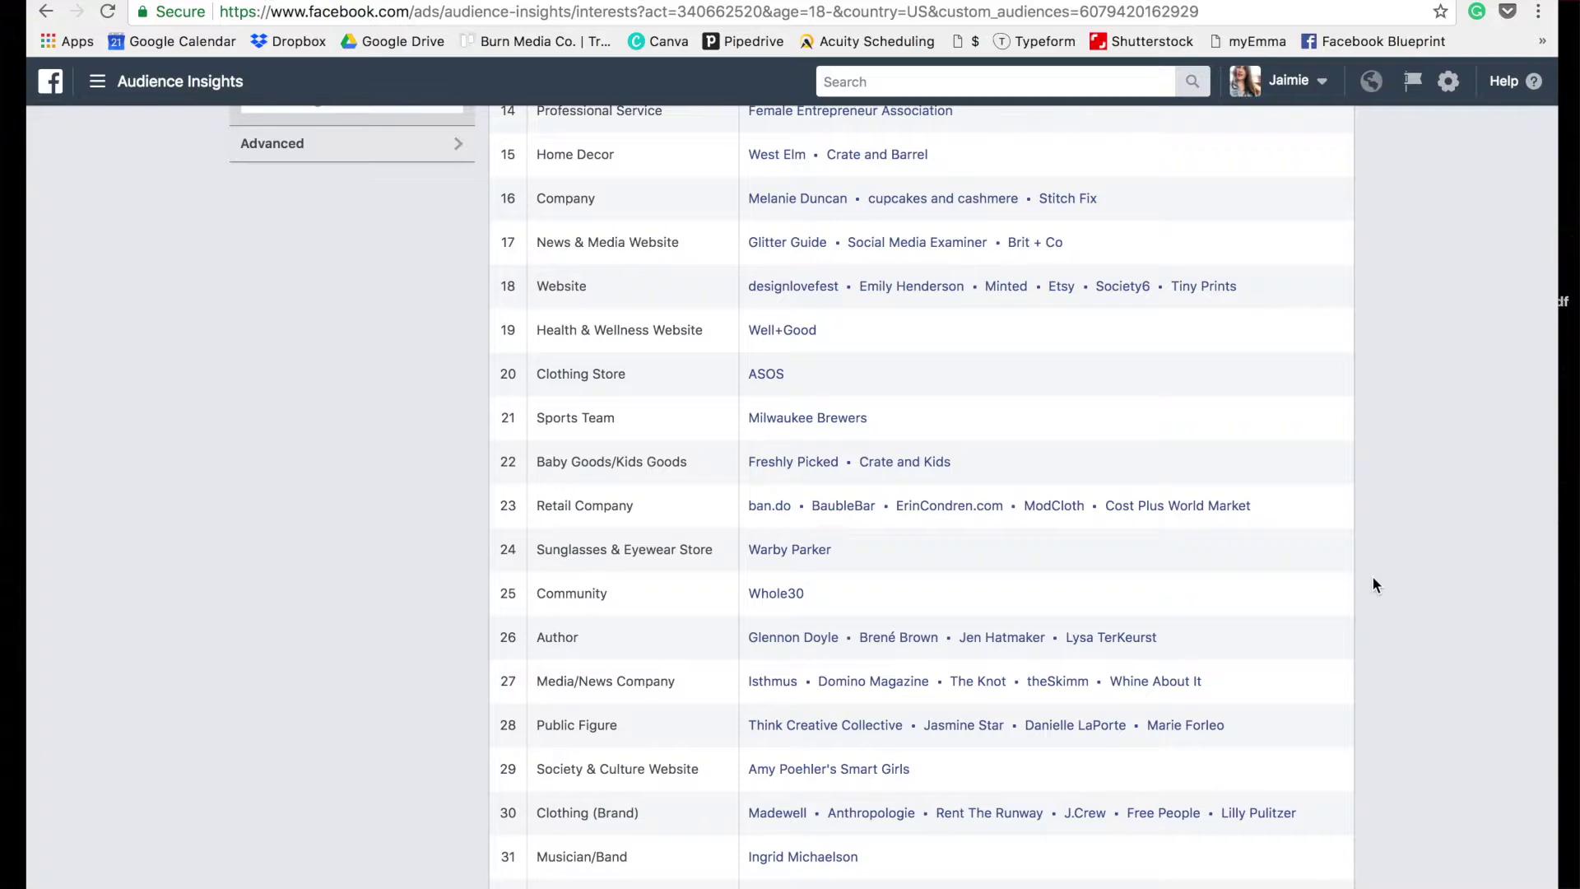
pyautogui.scroll(-2, 1373, 578)
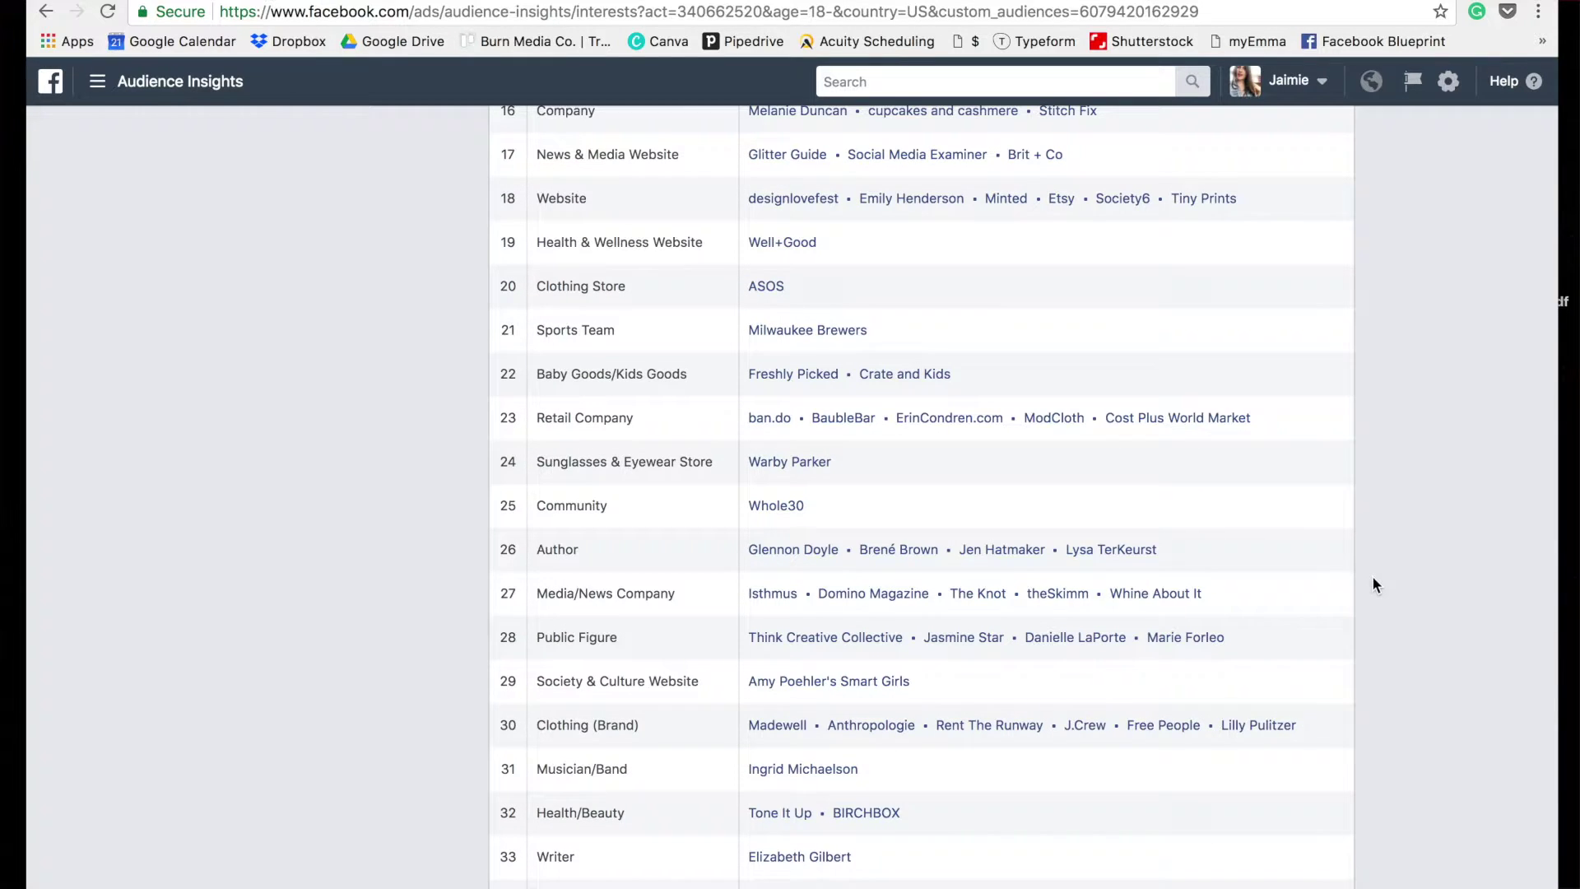
pyautogui.scroll(-8, 1372, 581)
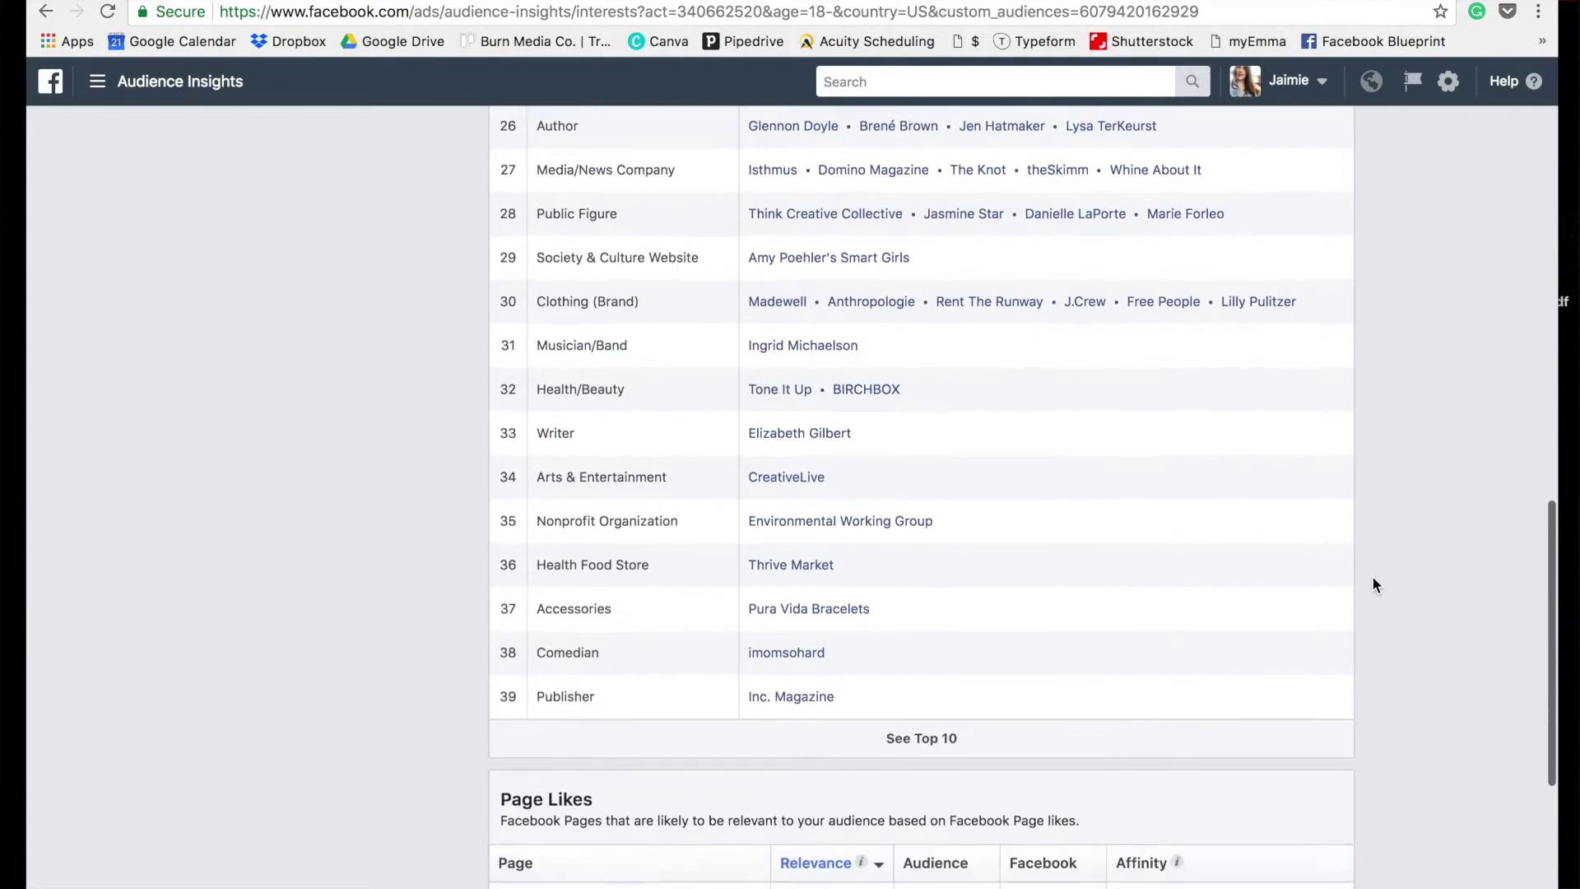
# Step: Examine the Page Likes table and check the affinity details of the most relevant page
pyautogui.scroll(-3, 1373, 579)
pyautogui.moveTo(1250, 493)
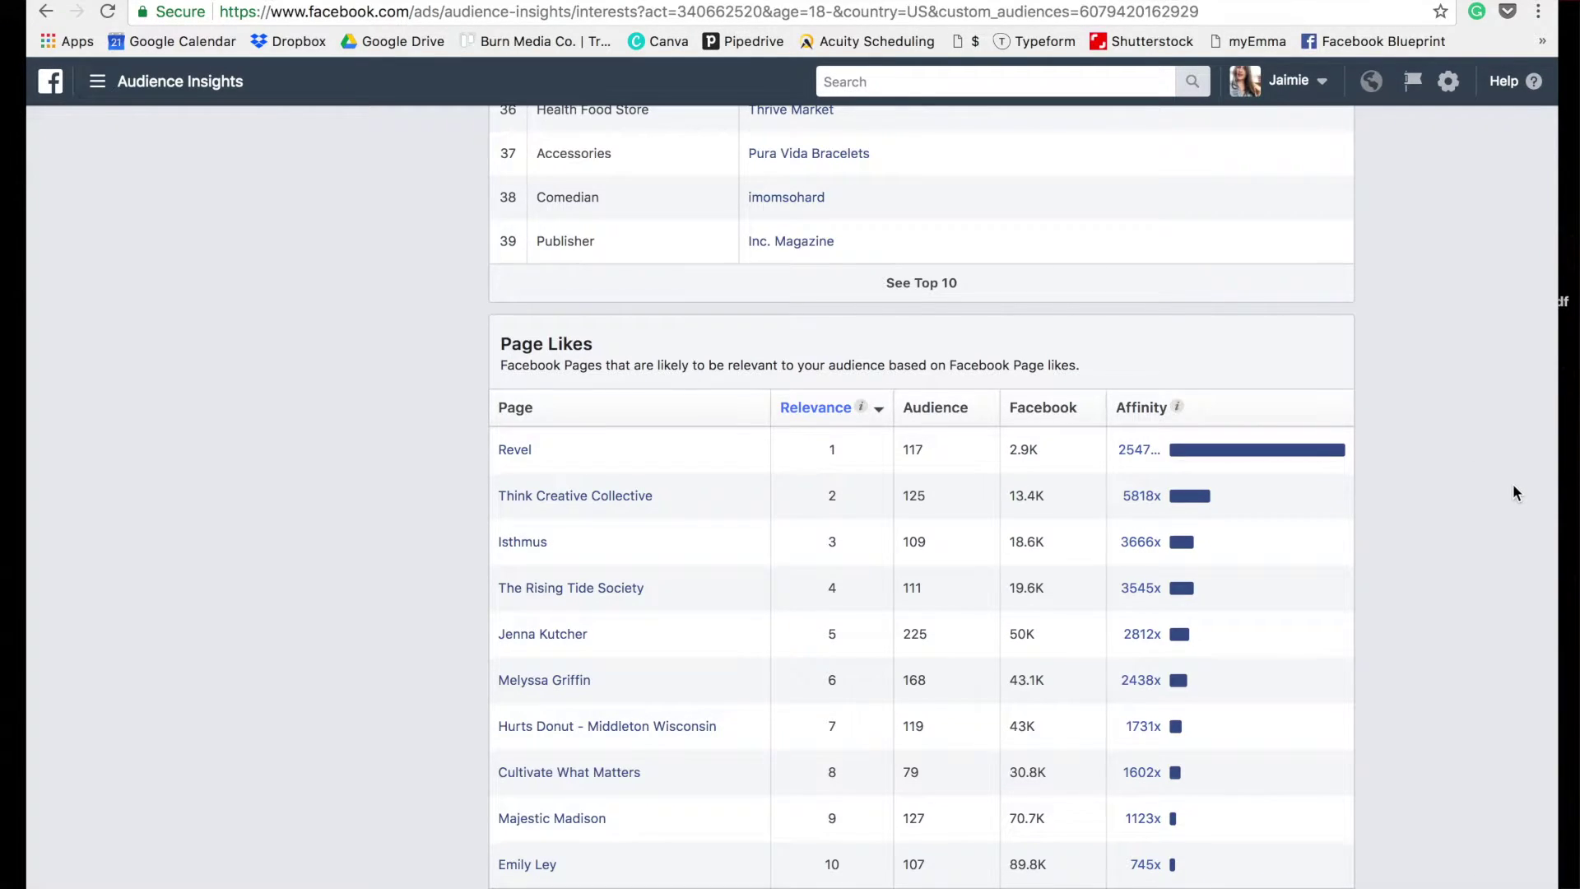
pyautogui.moveTo(1288, 460)
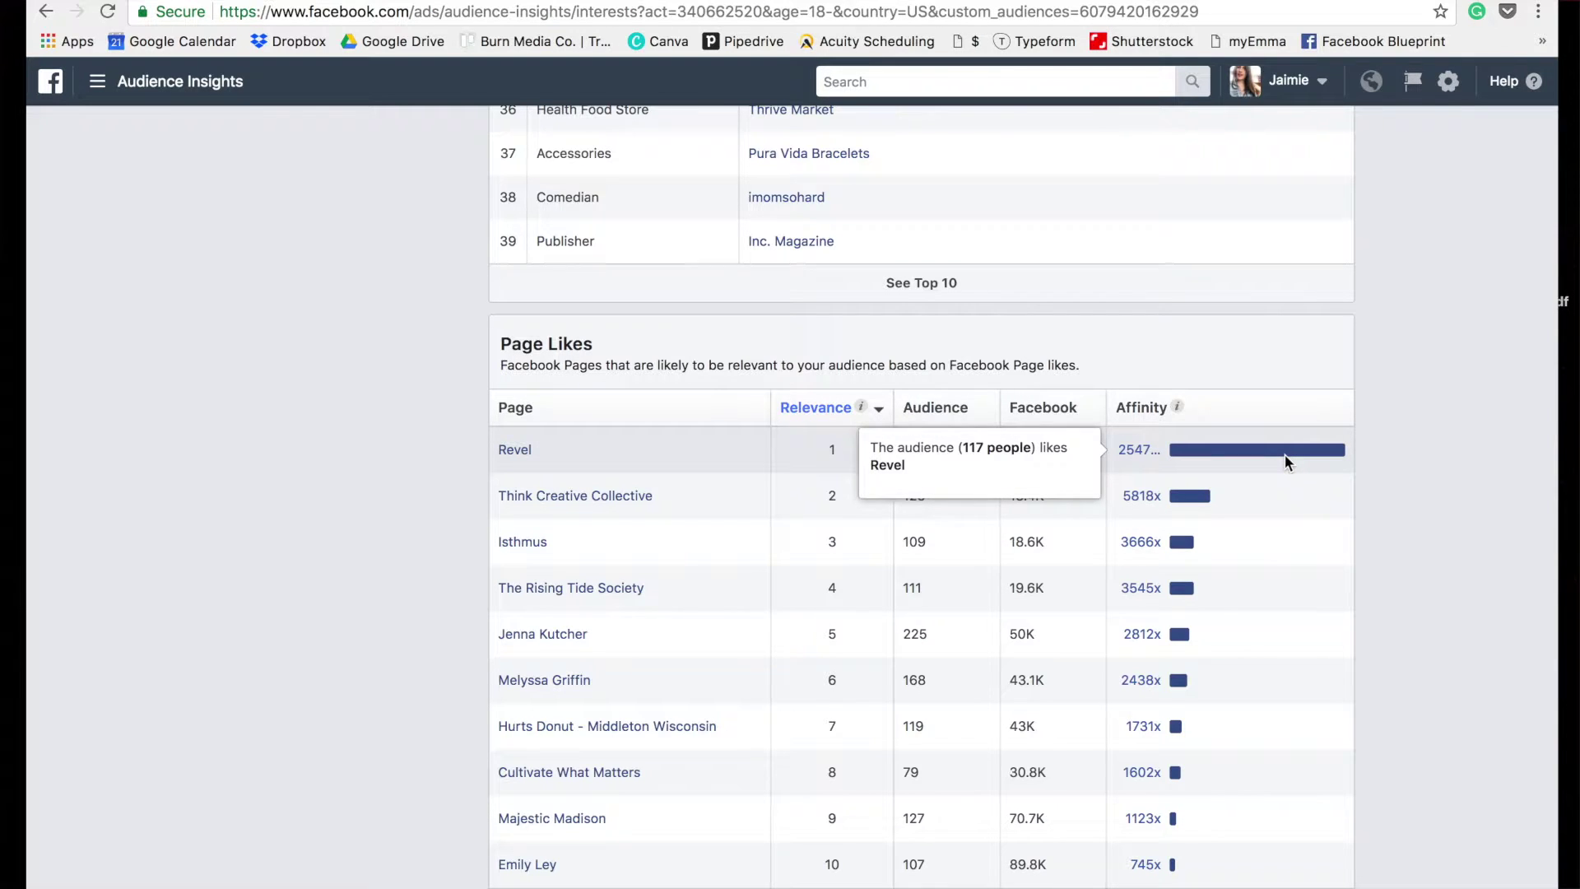
# Step: Show the Location insights and compare the audience's top cities, checking Madison and New York
pyautogui.scroll(2, 1394, 529)
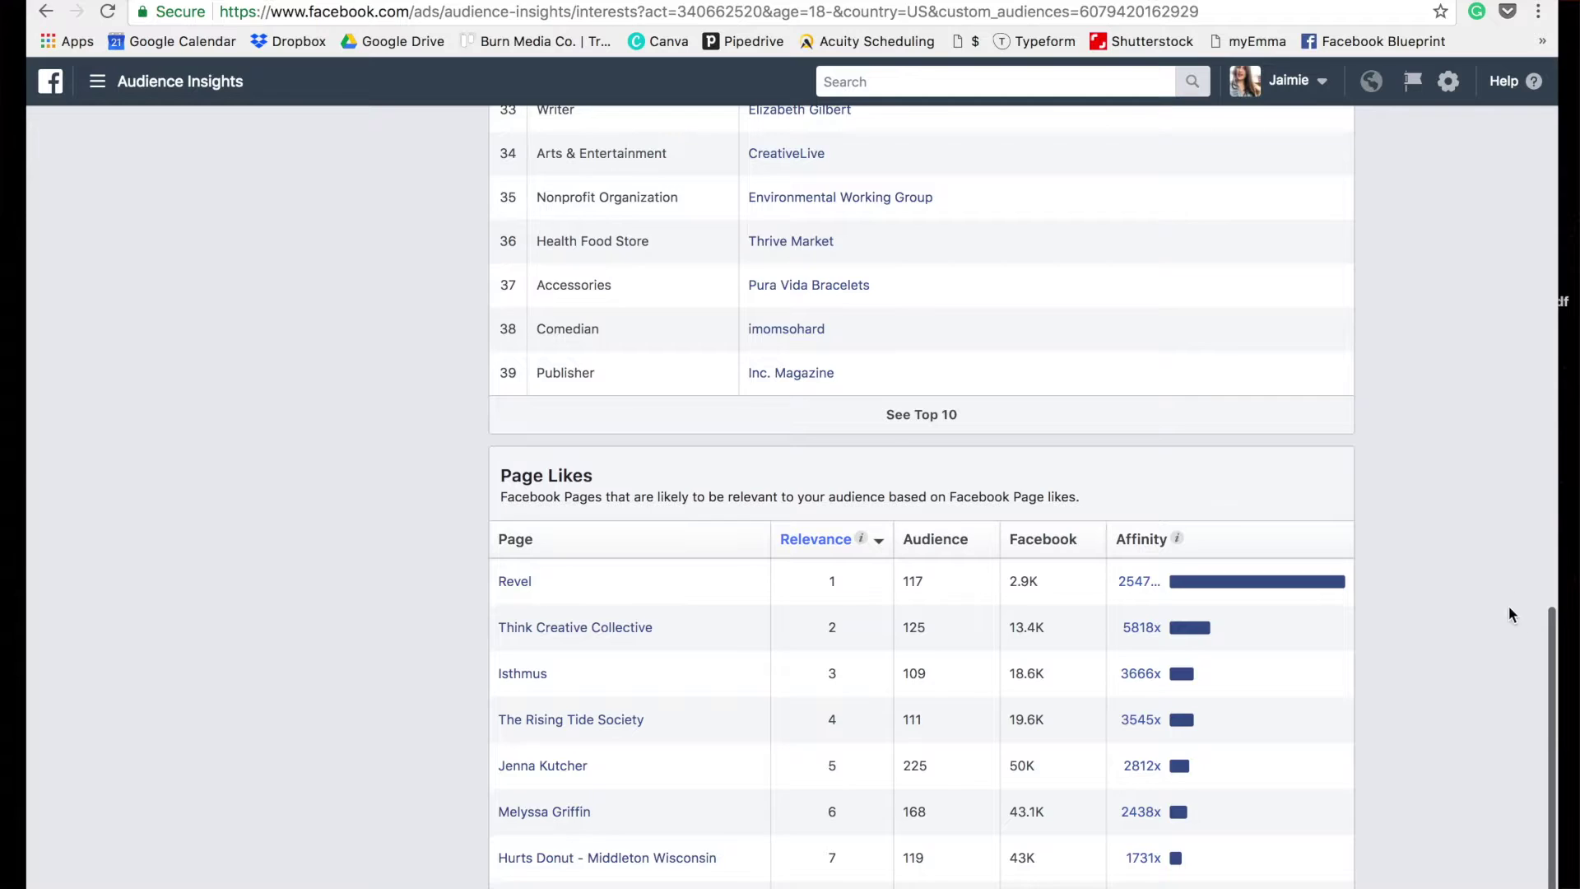
pyautogui.moveTo(1552, 635); pyautogui.dragTo(1551, 86)
pyautogui.click(848, 266)
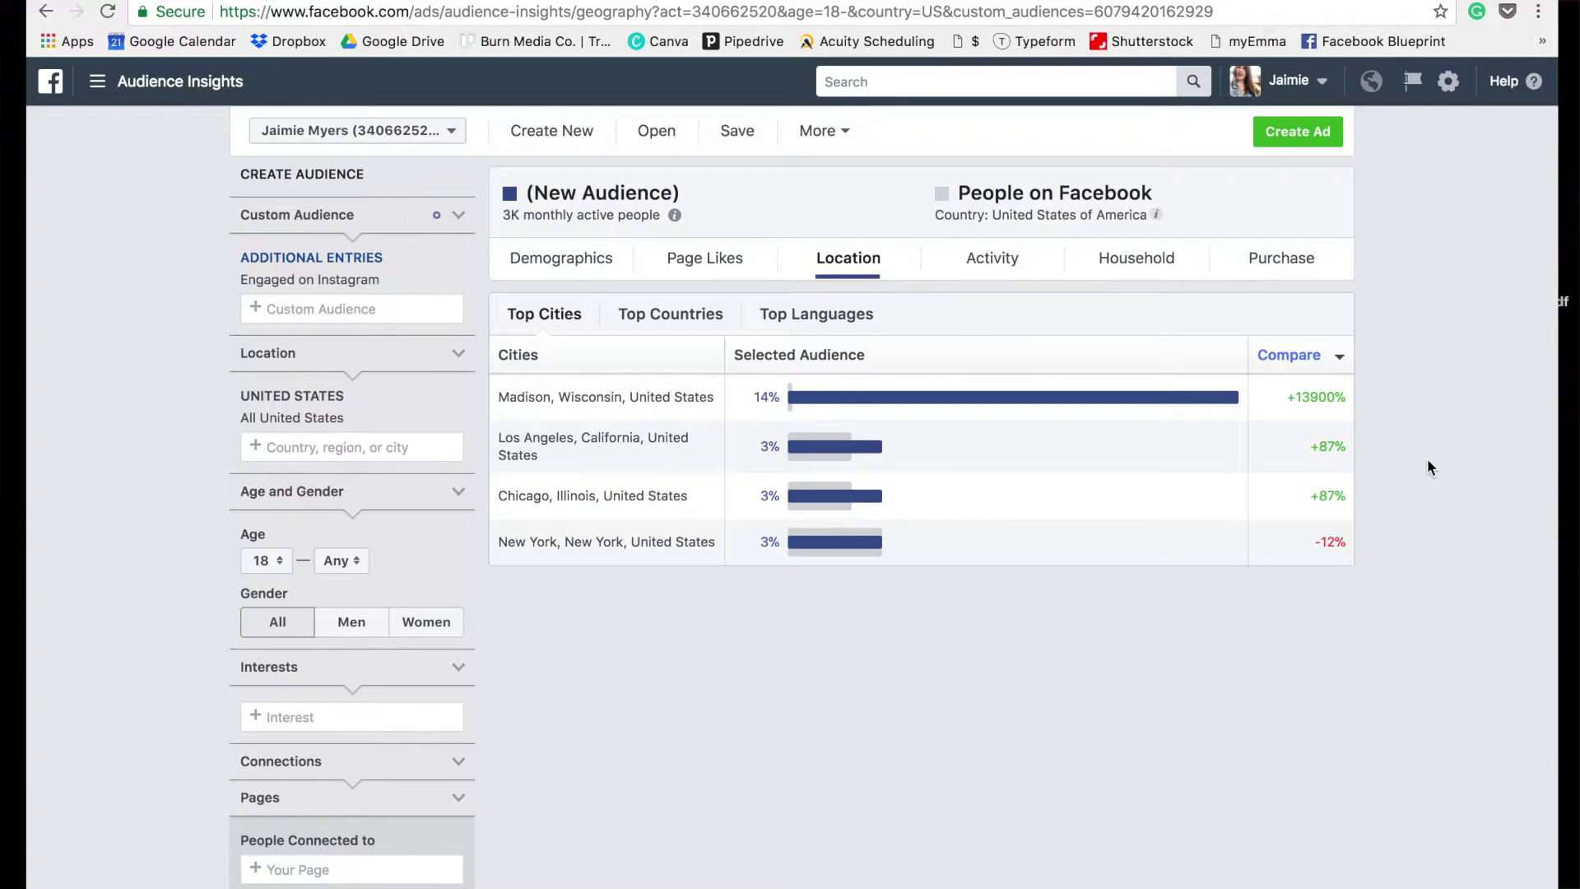
pyautogui.moveTo(943, 400)
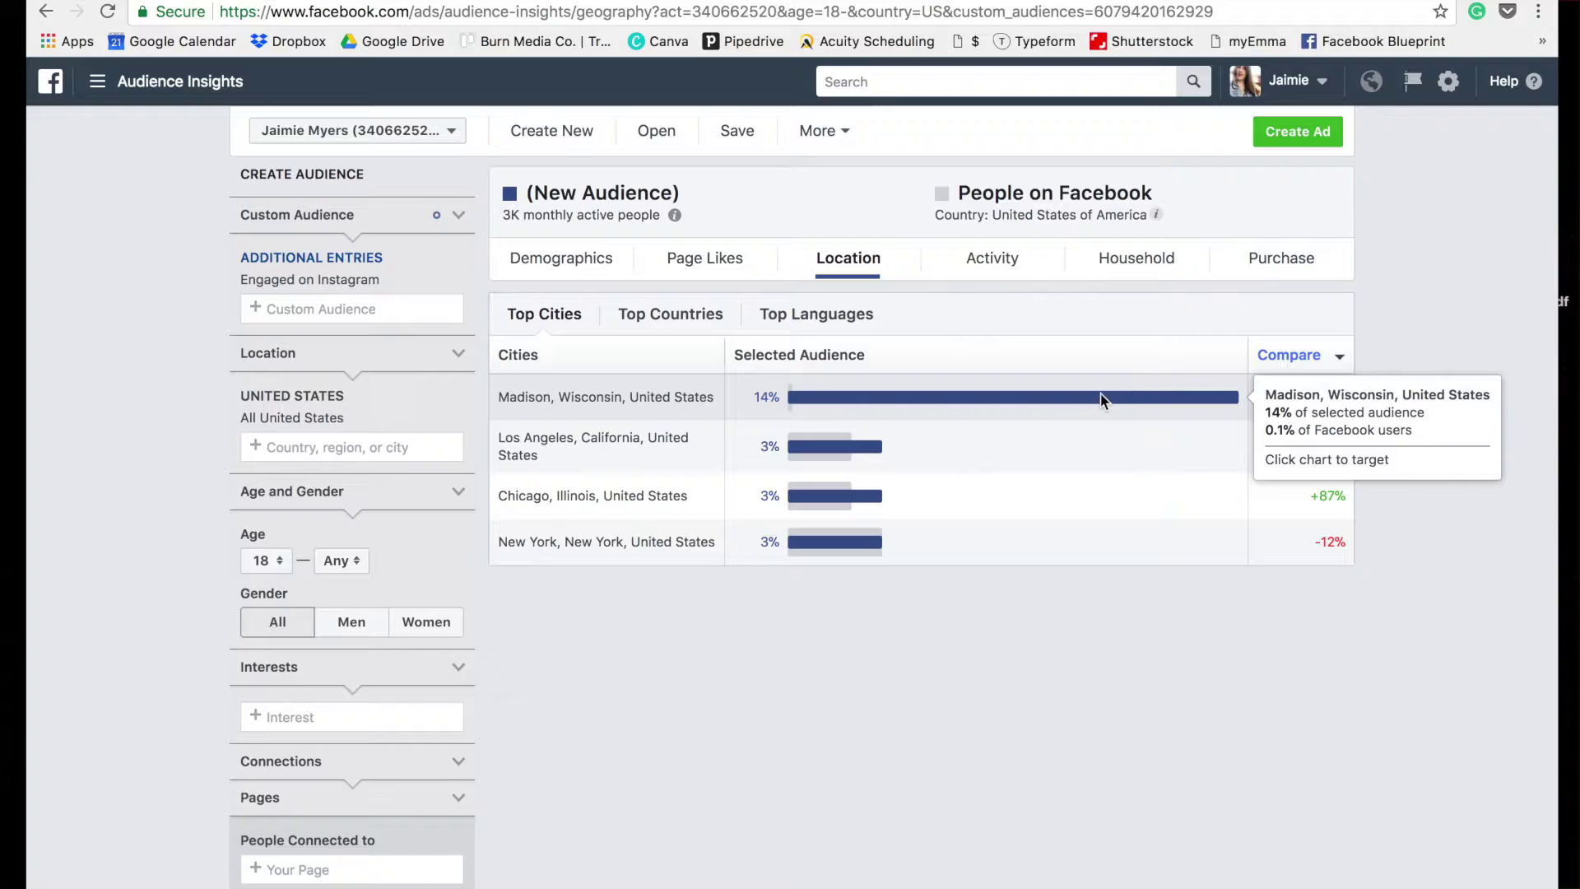
pyautogui.moveTo(863, 541)
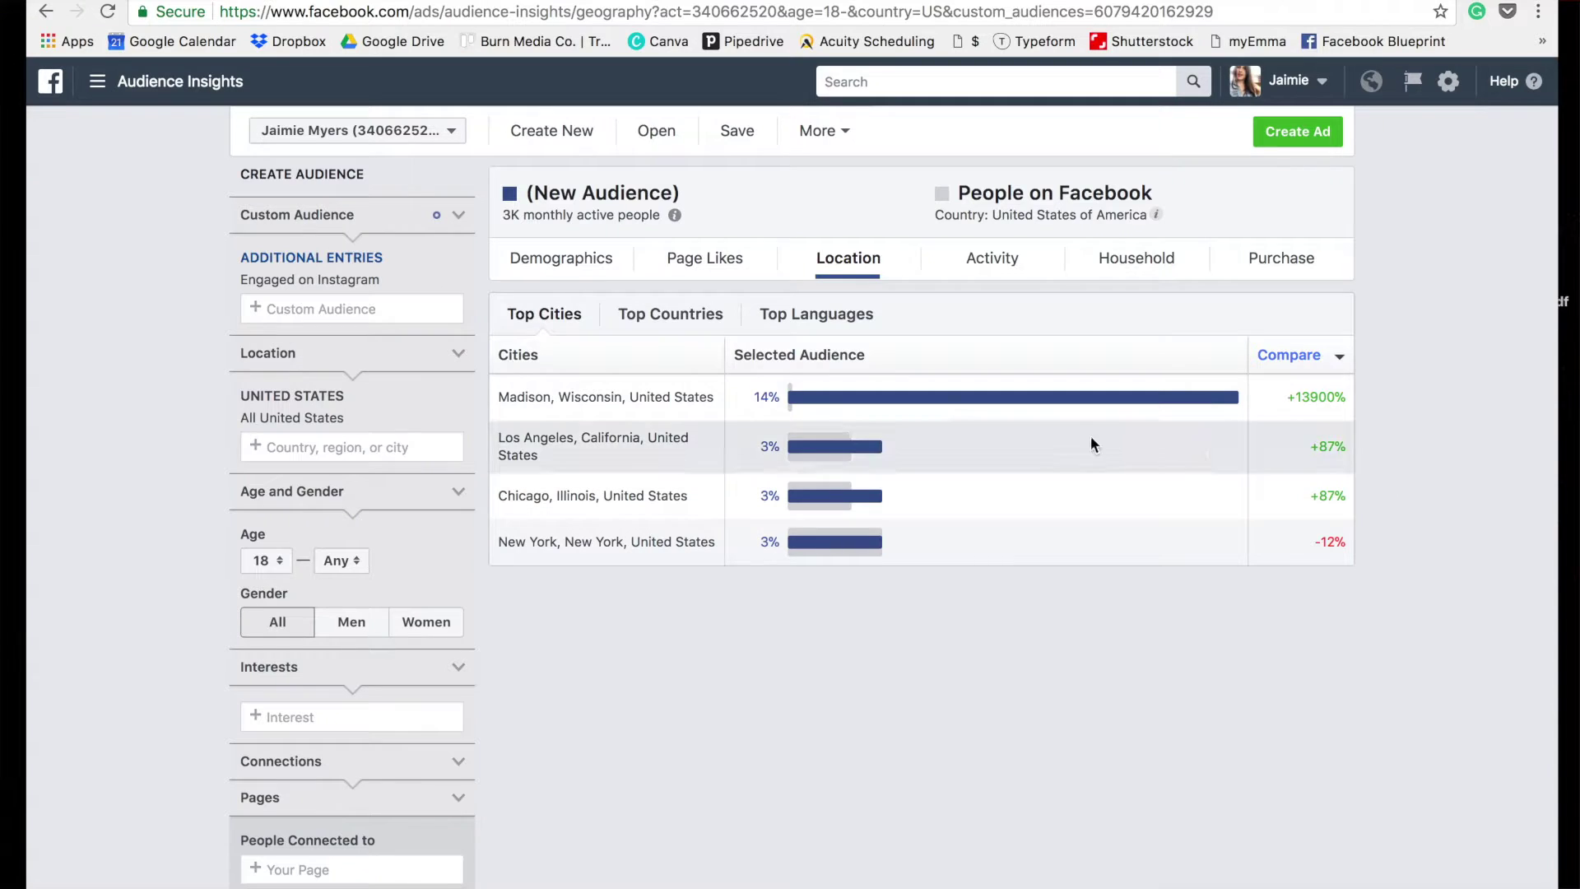
# Step: View the audience's top countries and top languages, and return to the top cities
pyautogui.click(658, 318)
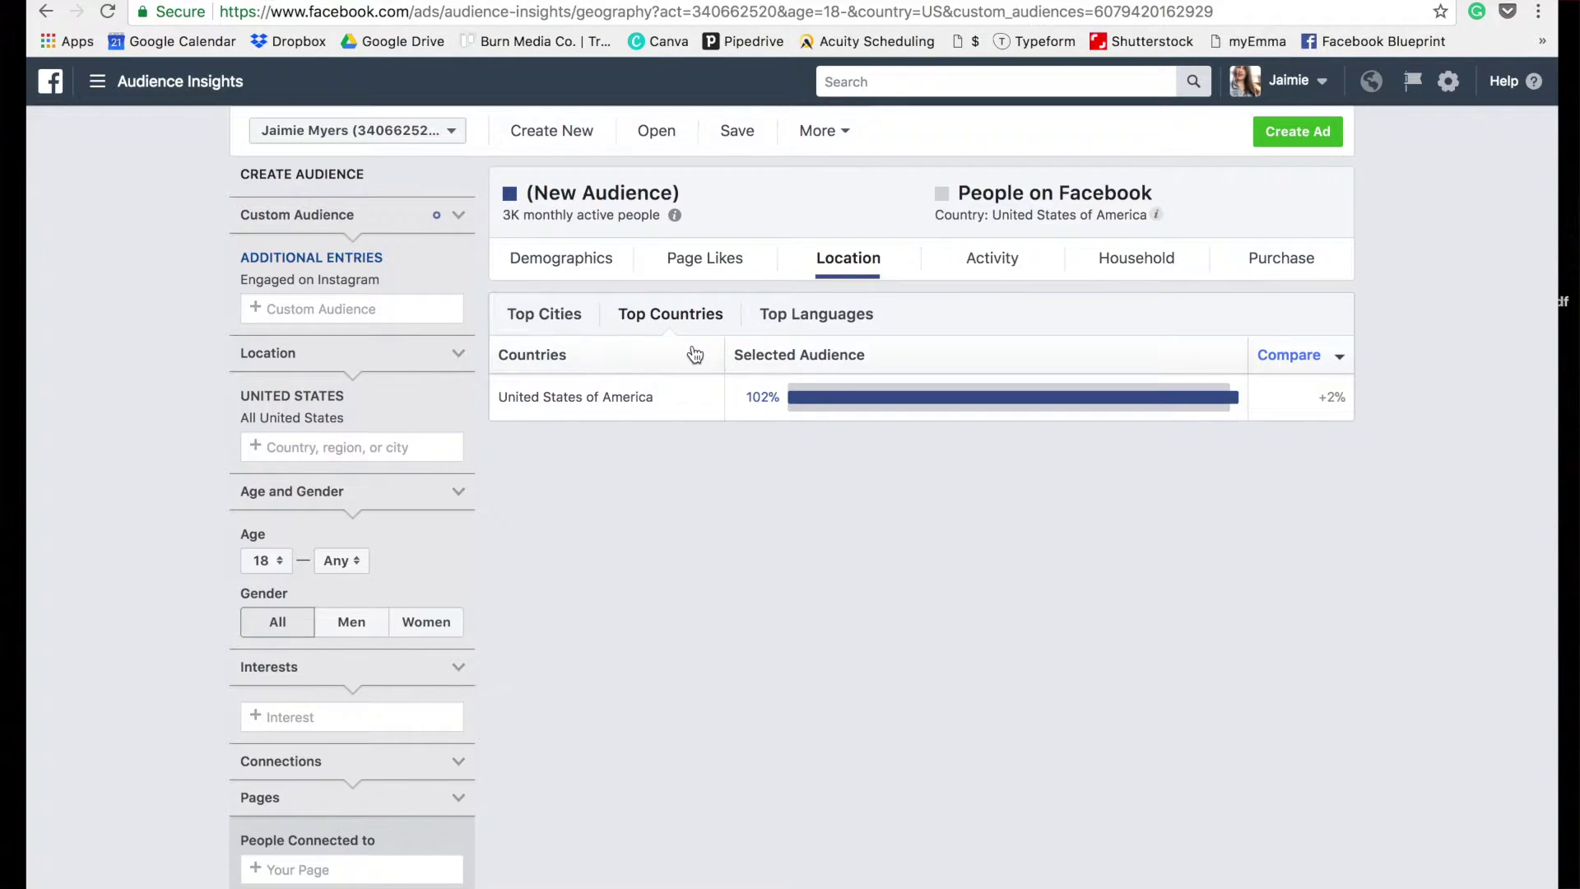
pyautogui.click(814, 316)
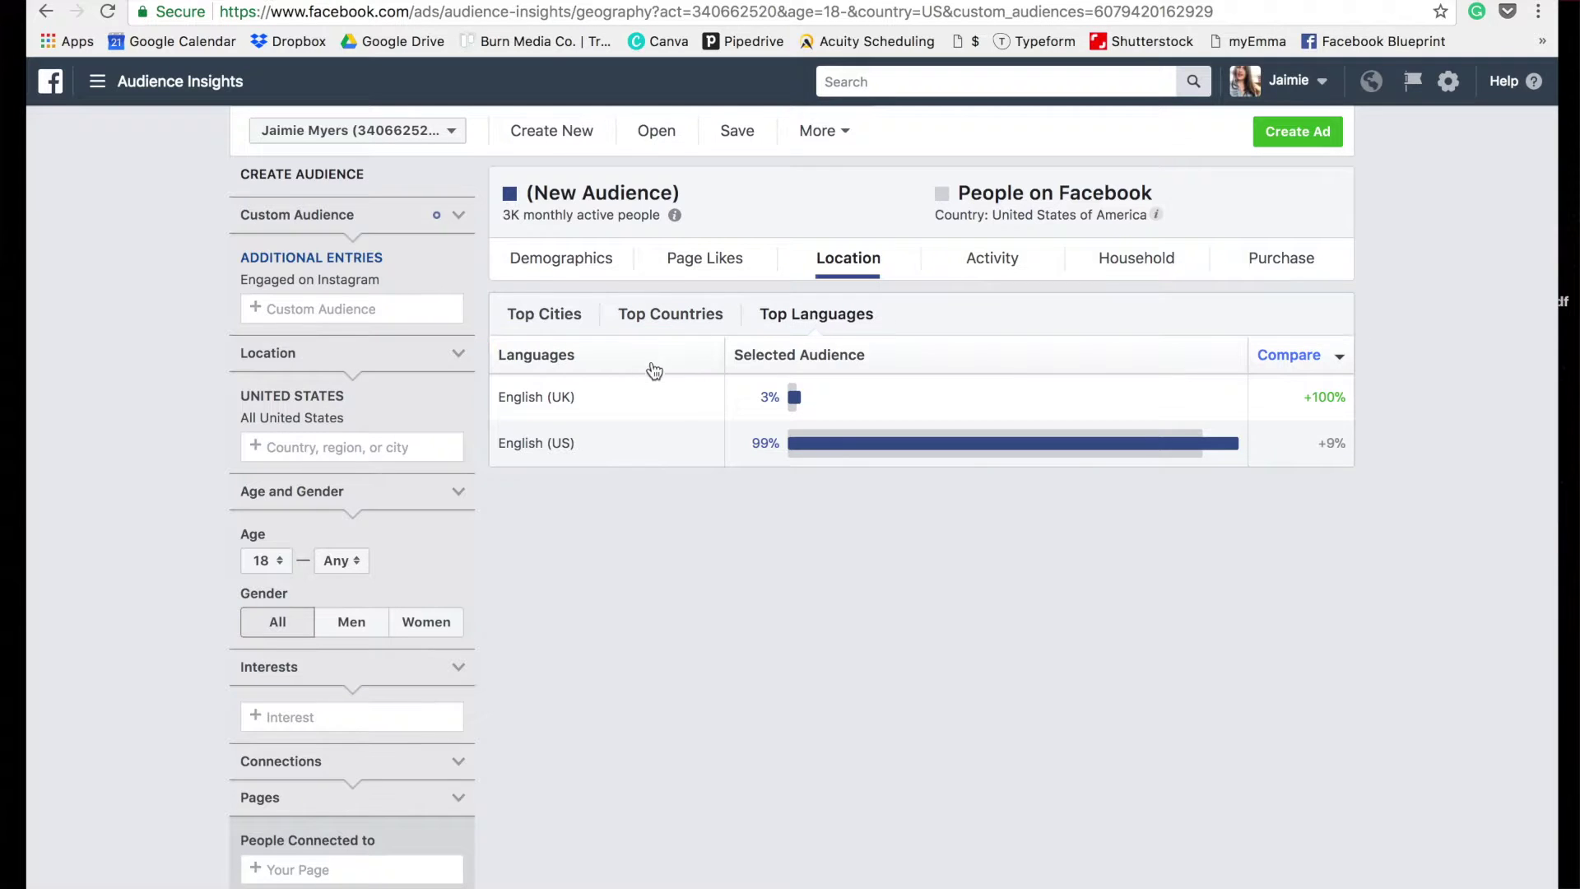
pyautogui.click(547, 321)
# Step: Show the Activity insights and compare the frequency of pages liked, comments, posts liked and ads clicked with people on Facebook
pyautogui.click(1012, 262)
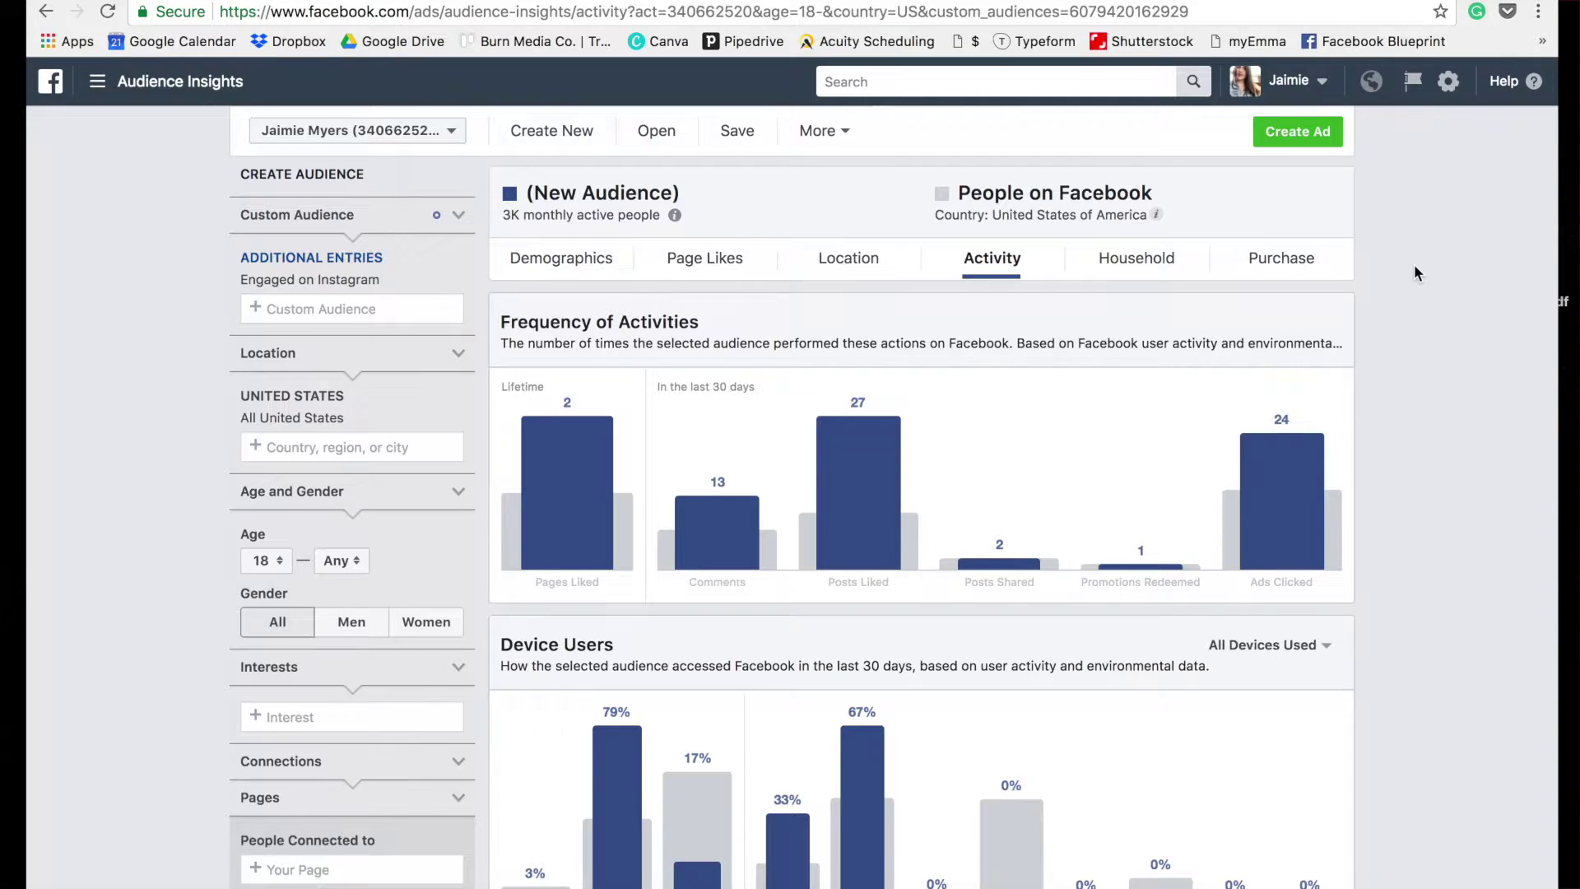
pyautogui.scroll(-1, 1414, 266)
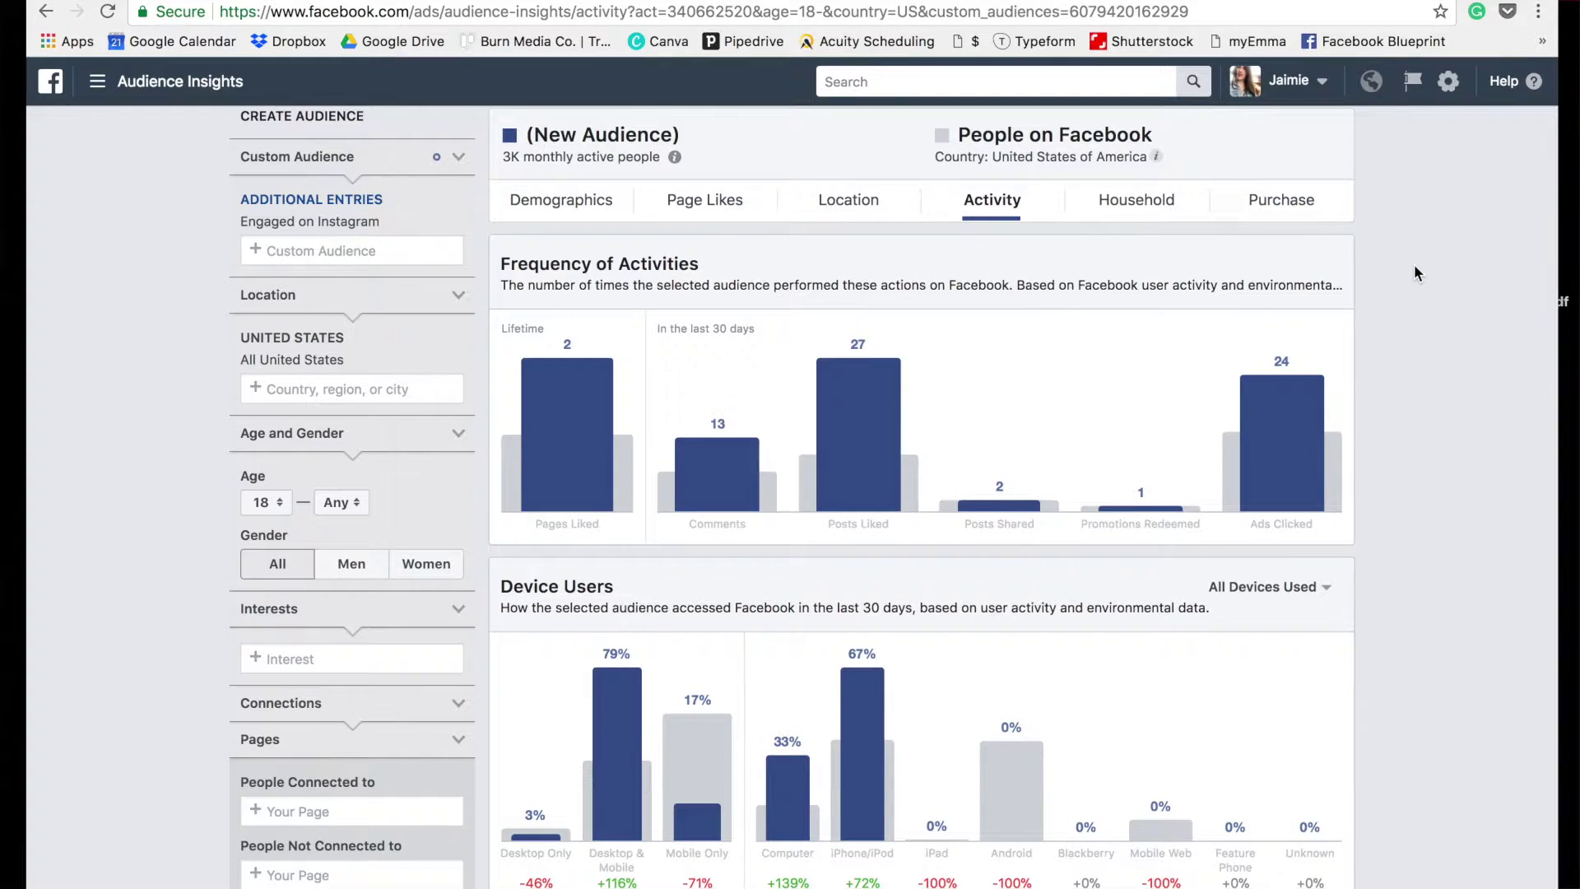
pyautogui.moveTo(498, 406)
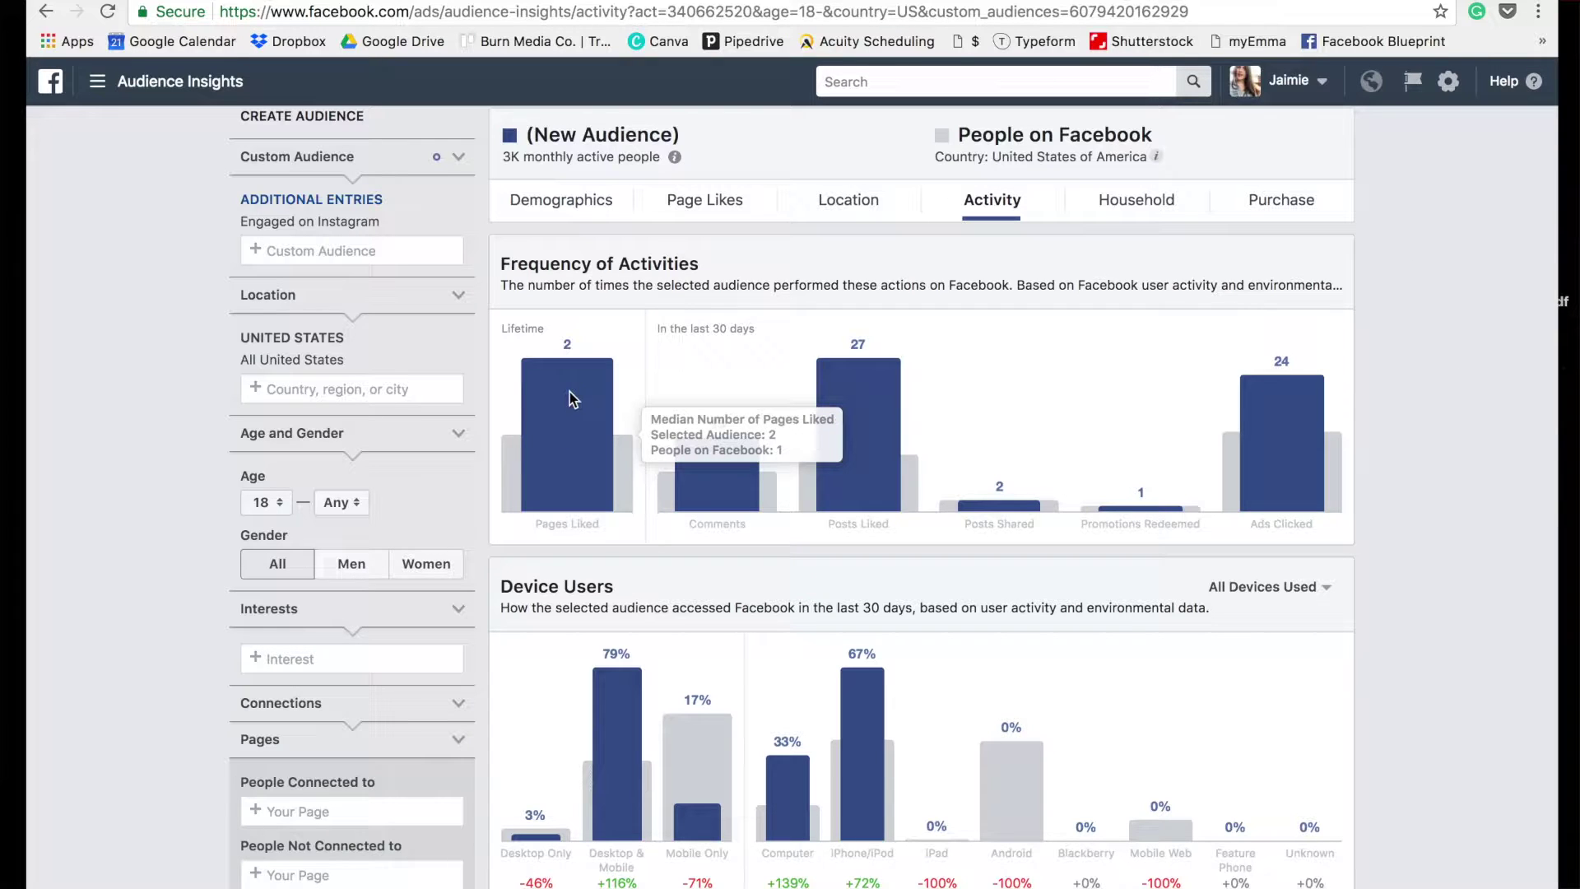
pyautogui.moveTo(737, 500)
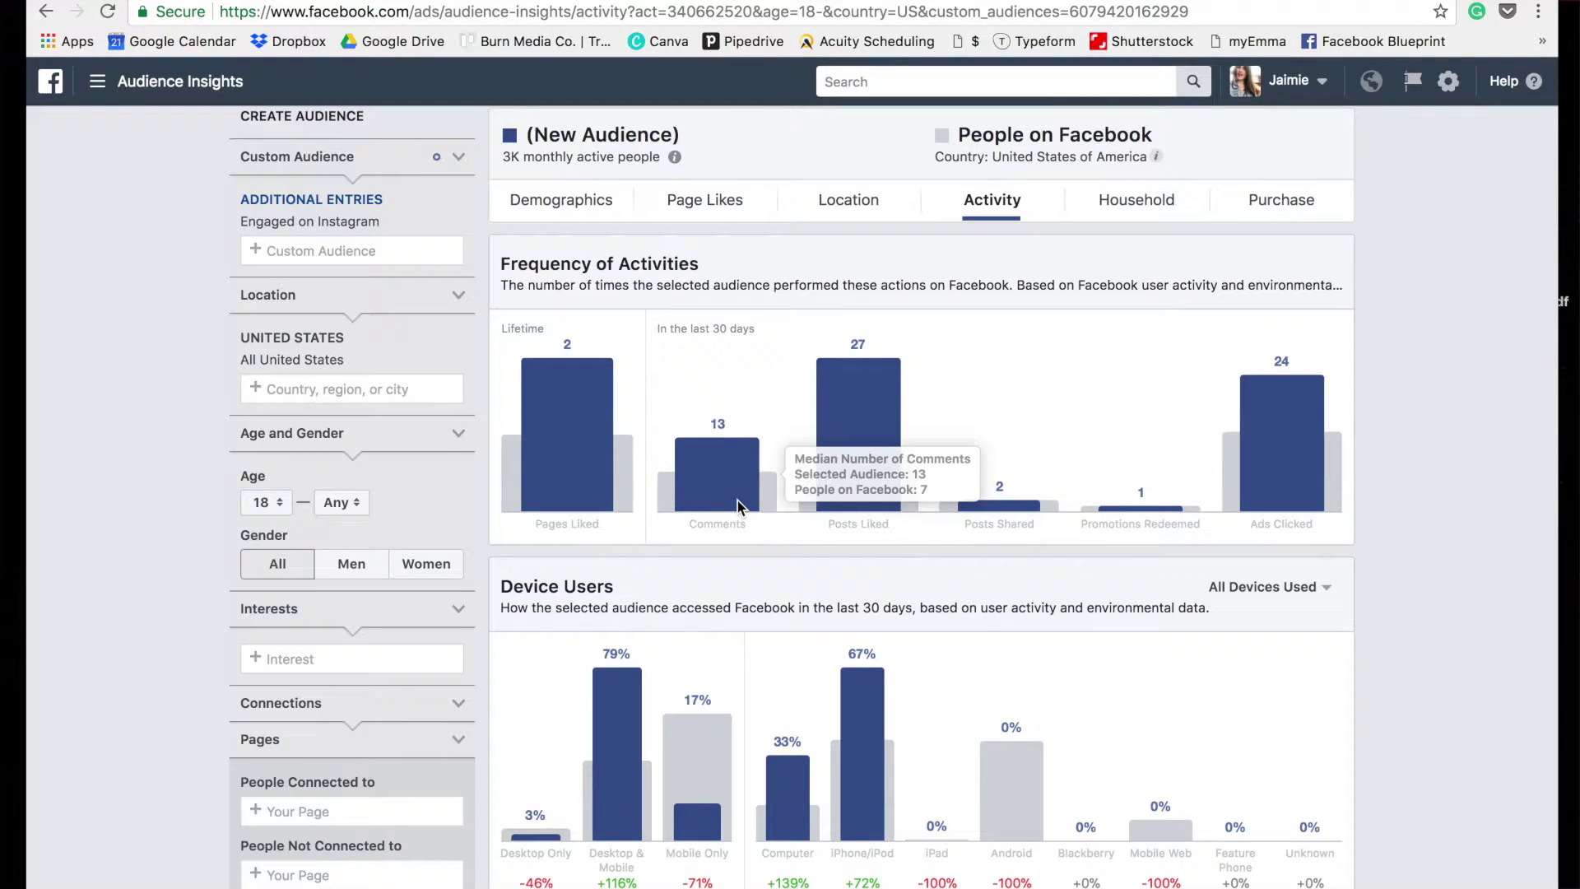
pyautogui.moveTo(849, 457)
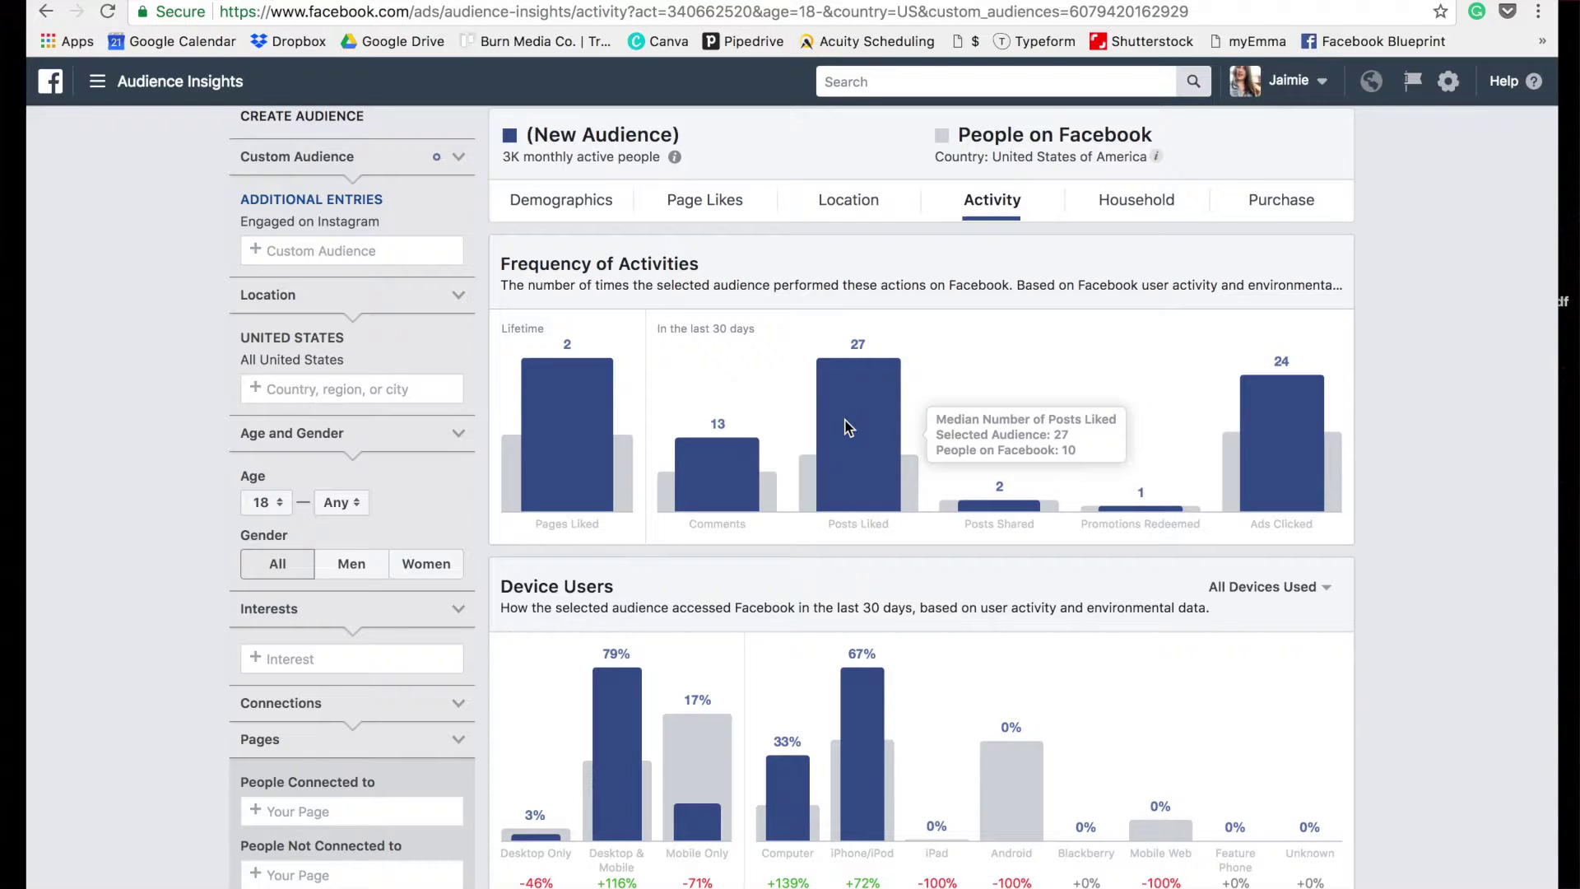
pyautogui.moveTo(1255, 418)
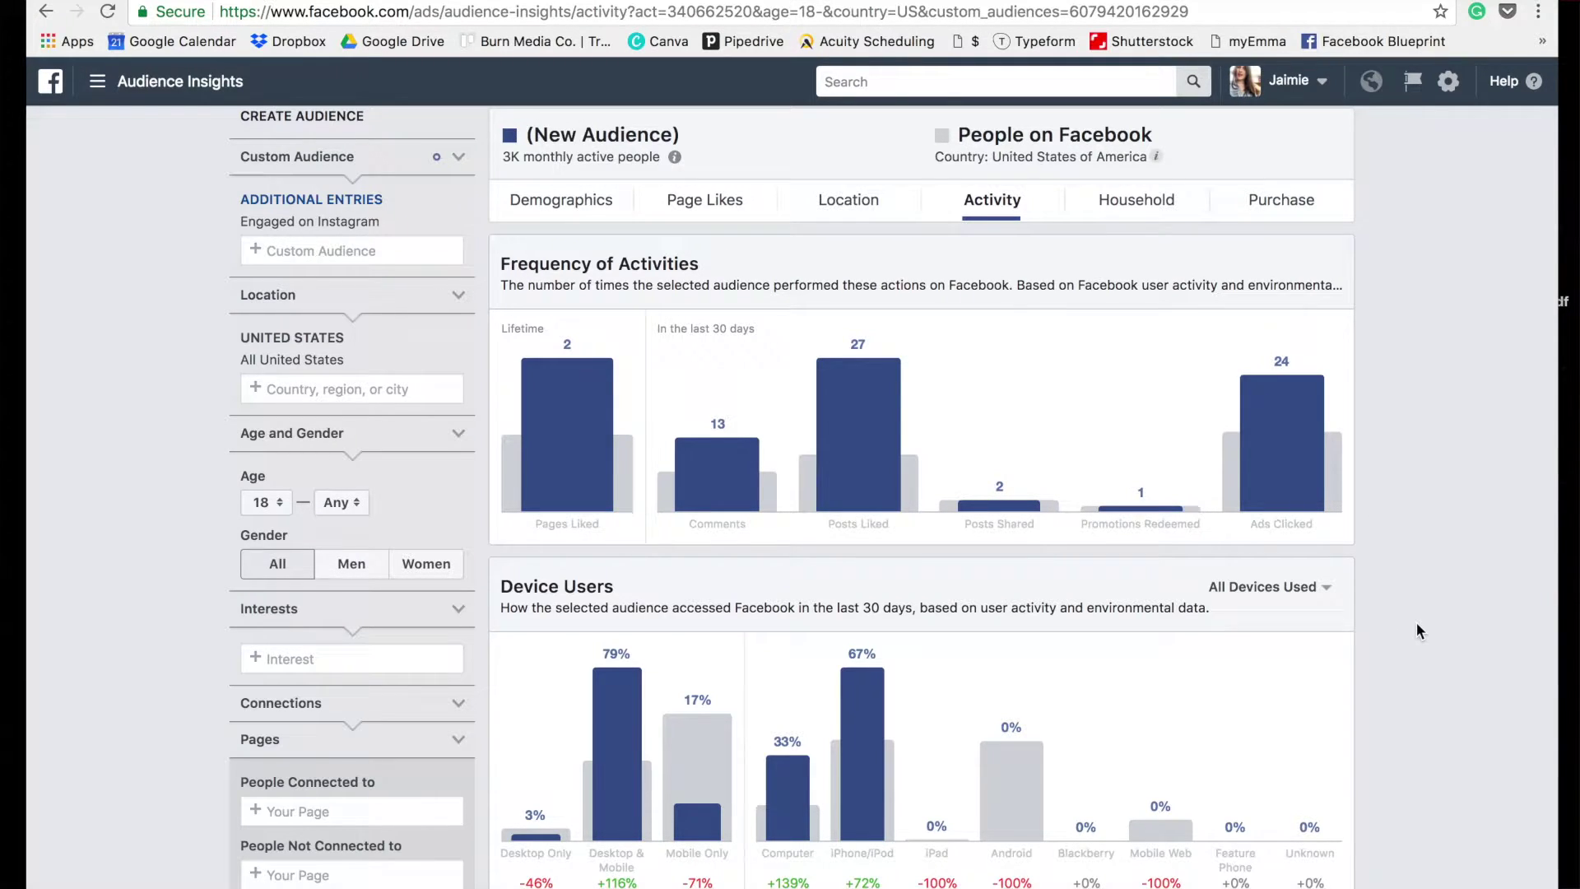
# Step: Compare the audience's device use with people on Facebook, checking desktop and mobile, iPhone/iPod and the other devices
pyautogui.moveTo(610, 796)
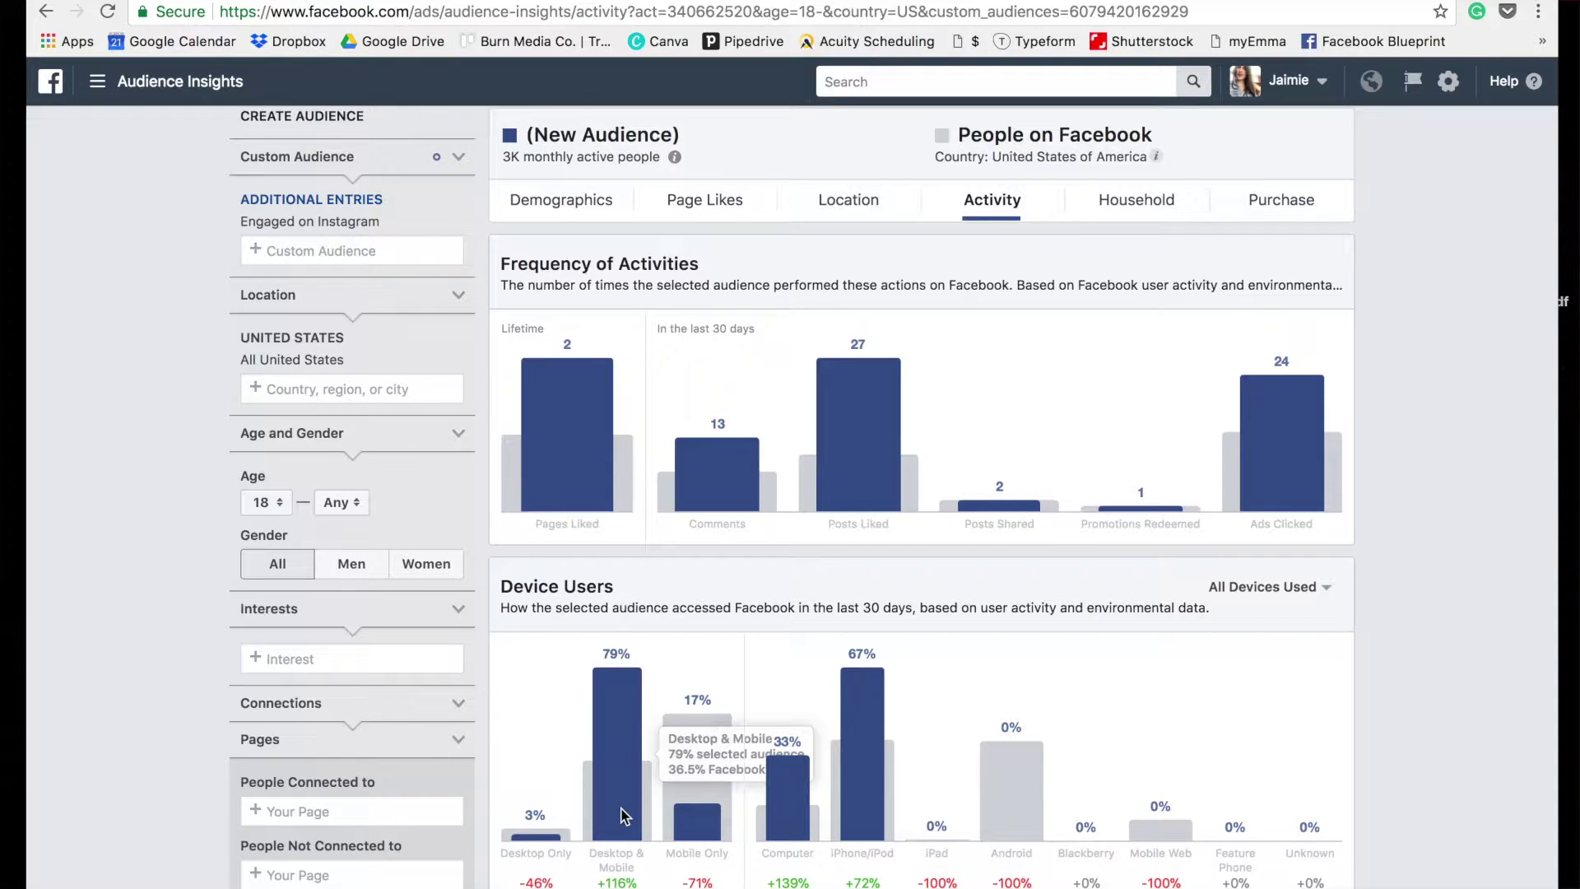
pyautogui.moveTo(874, 806)
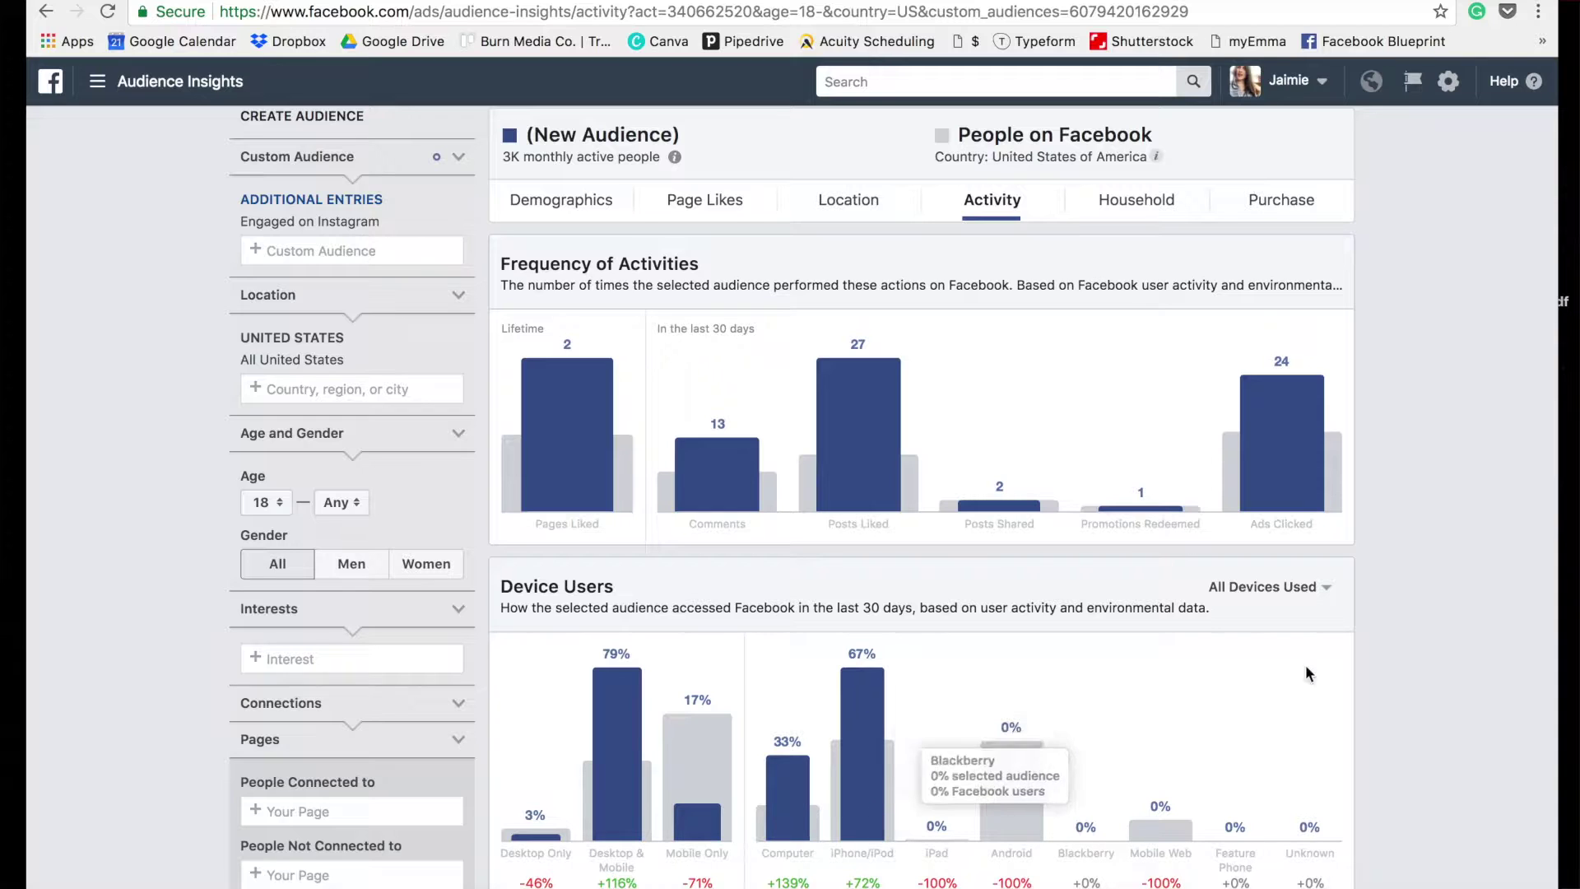
# Step: Show the Household insights and compare the audience's household income brackets and home ownership with people on Facebook
pyautogui.scroll(2, 1450, 681)
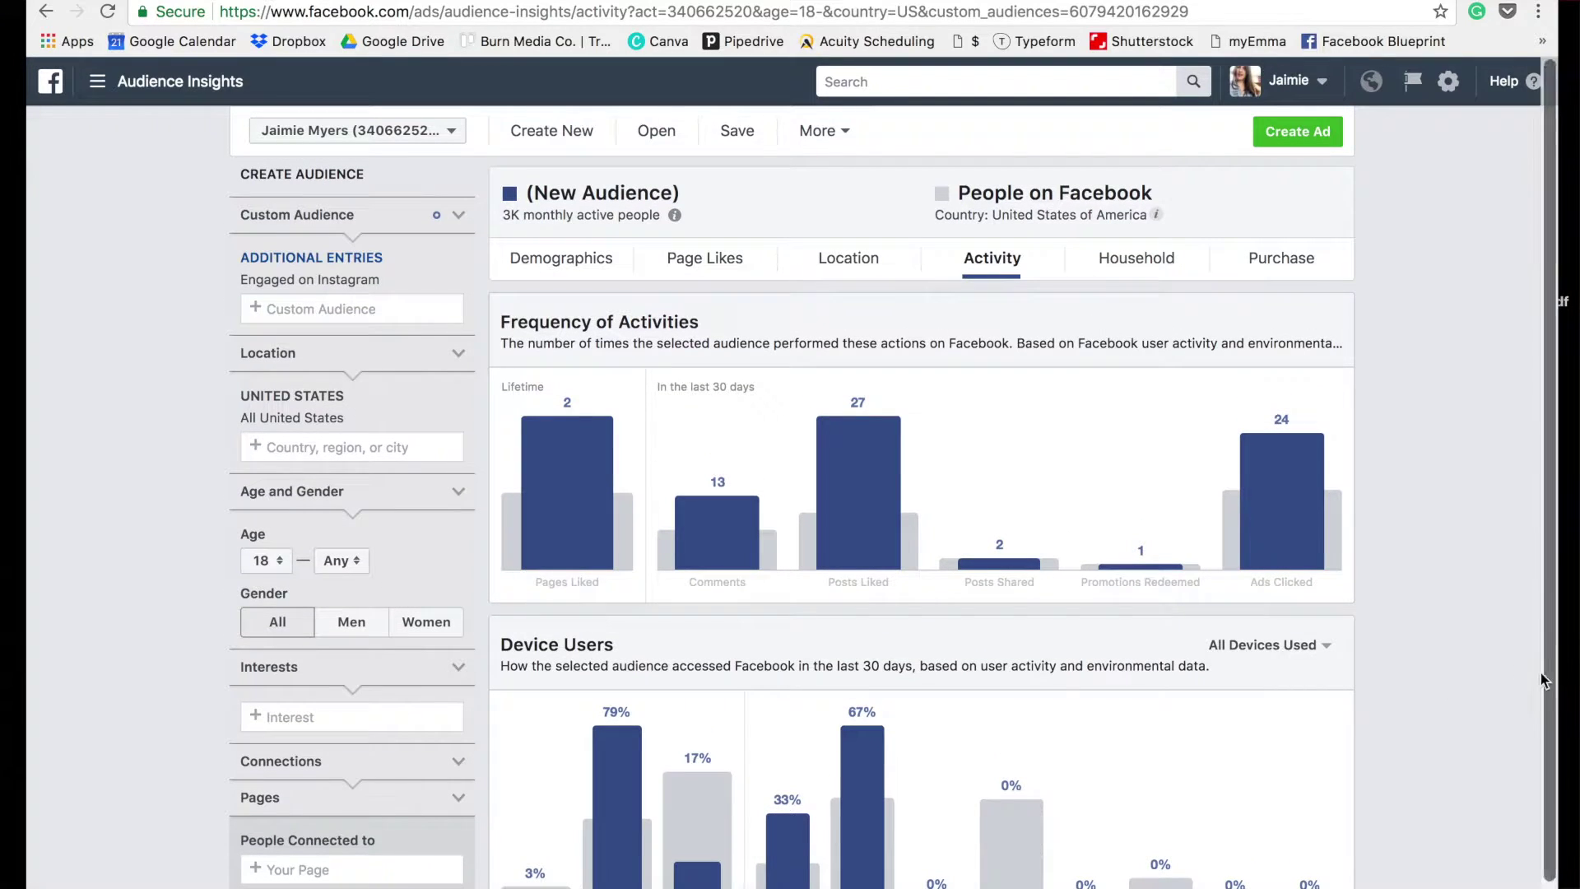
pyautogui.click(1143, 260)
pyautogui.scroll(-3, 1415, 288)
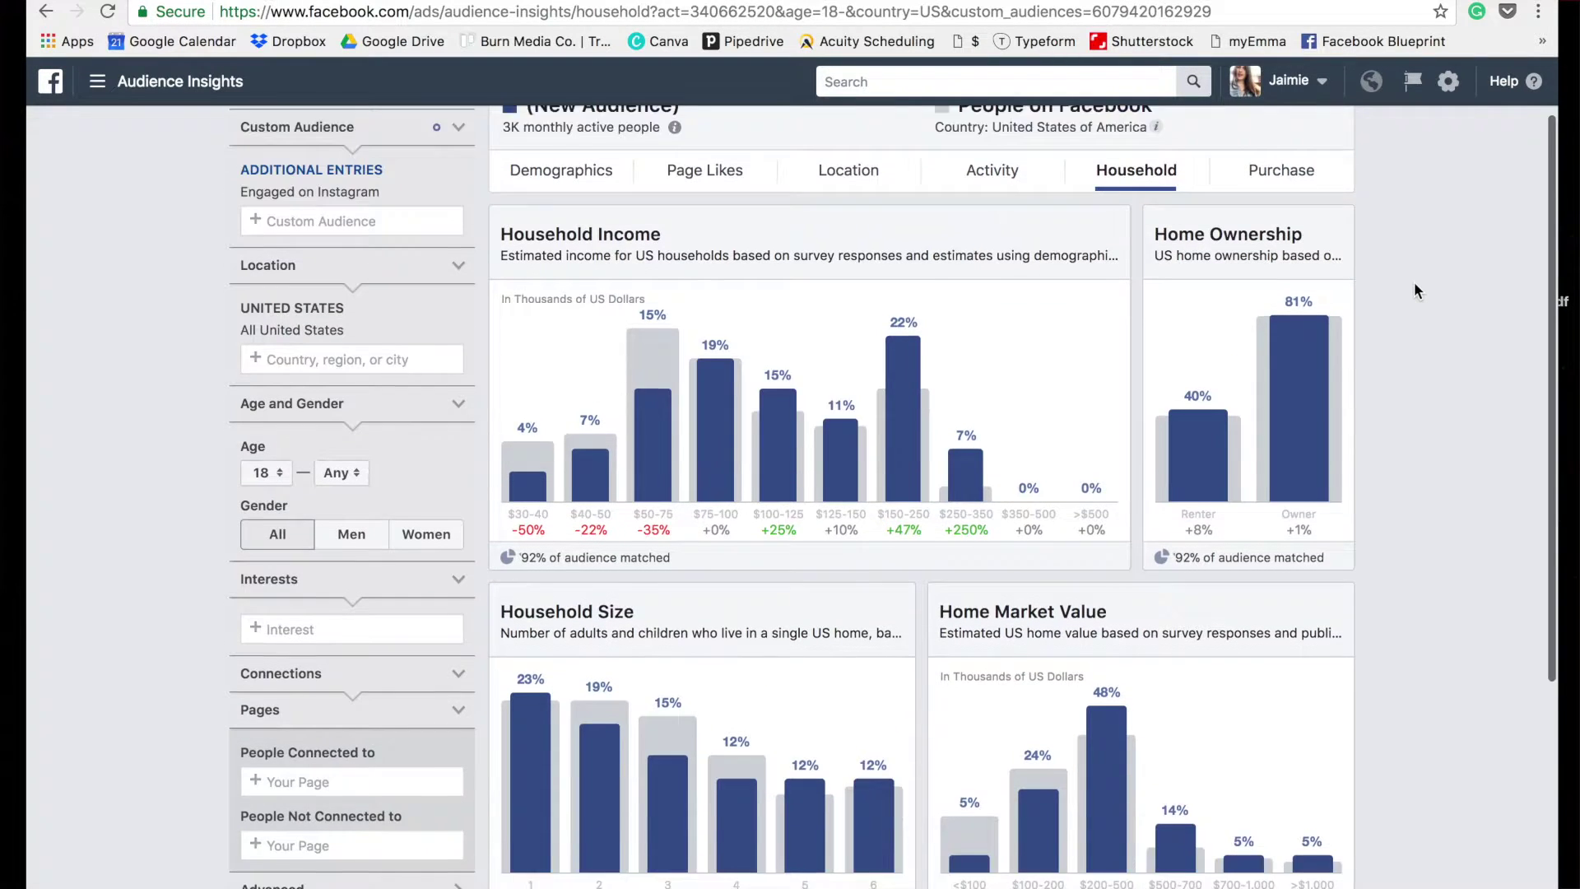
pyautogui.scroll(-1, 1413, 289)
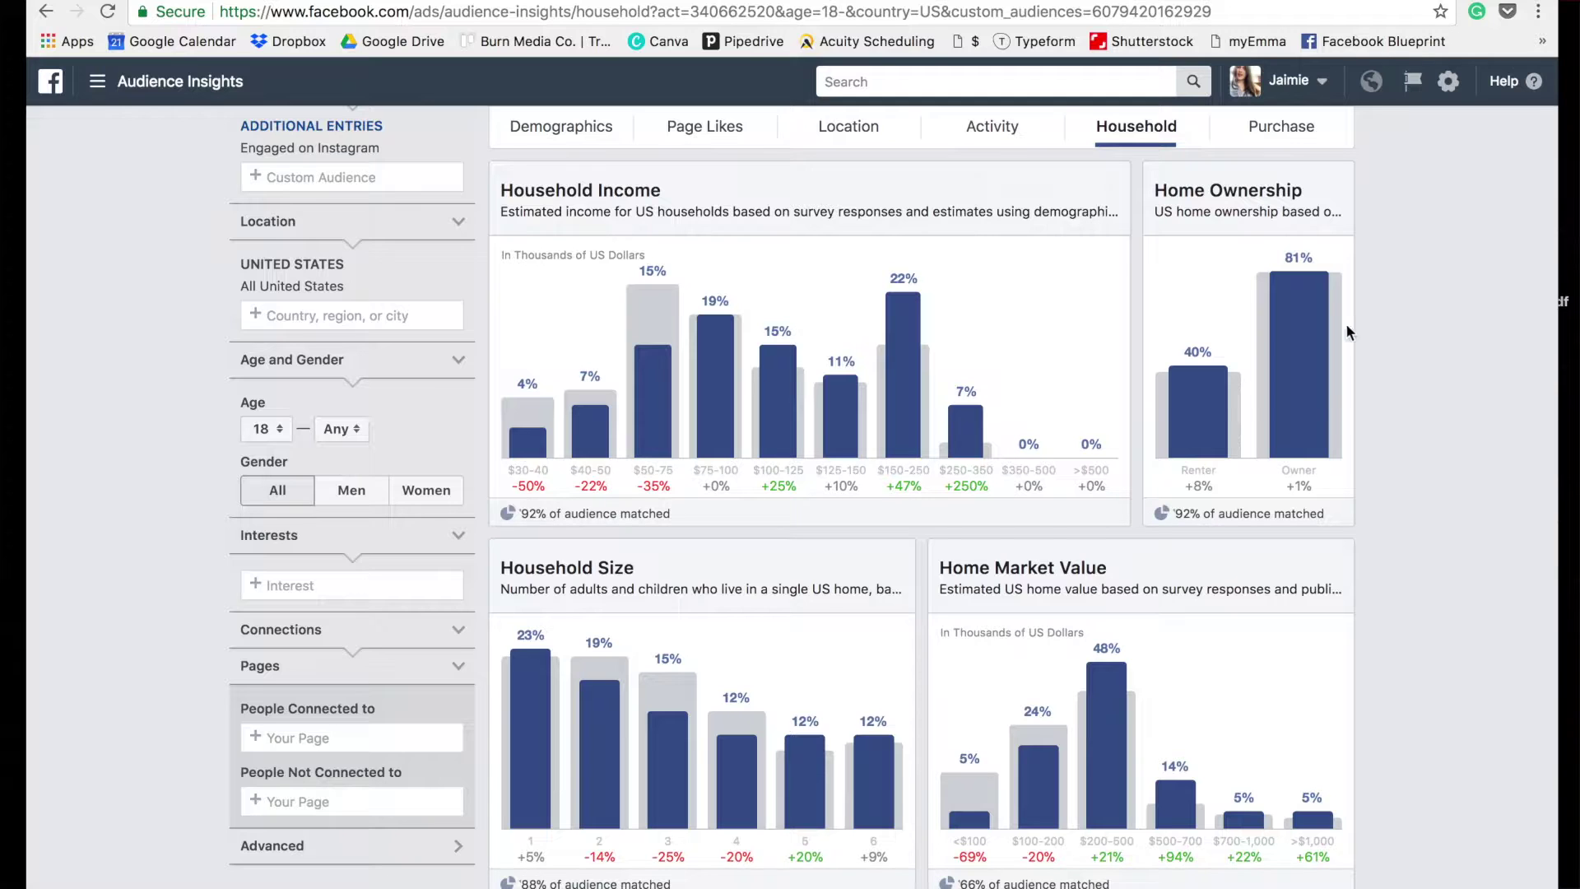
pyautogui.moveTo(659, 304)
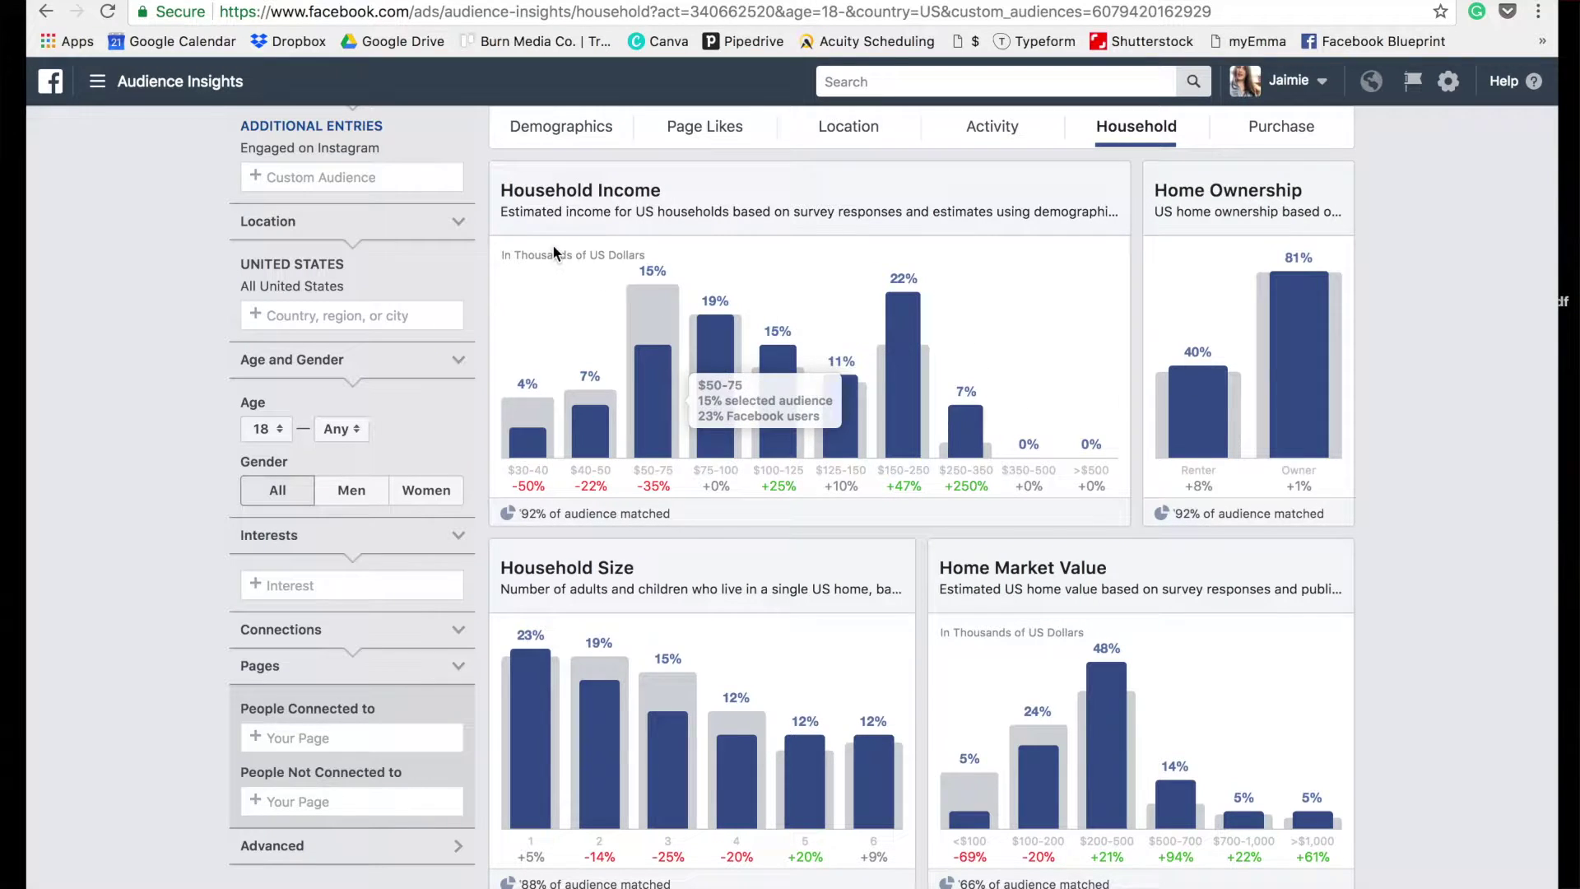
pyautogui.moveTo(543, 449)
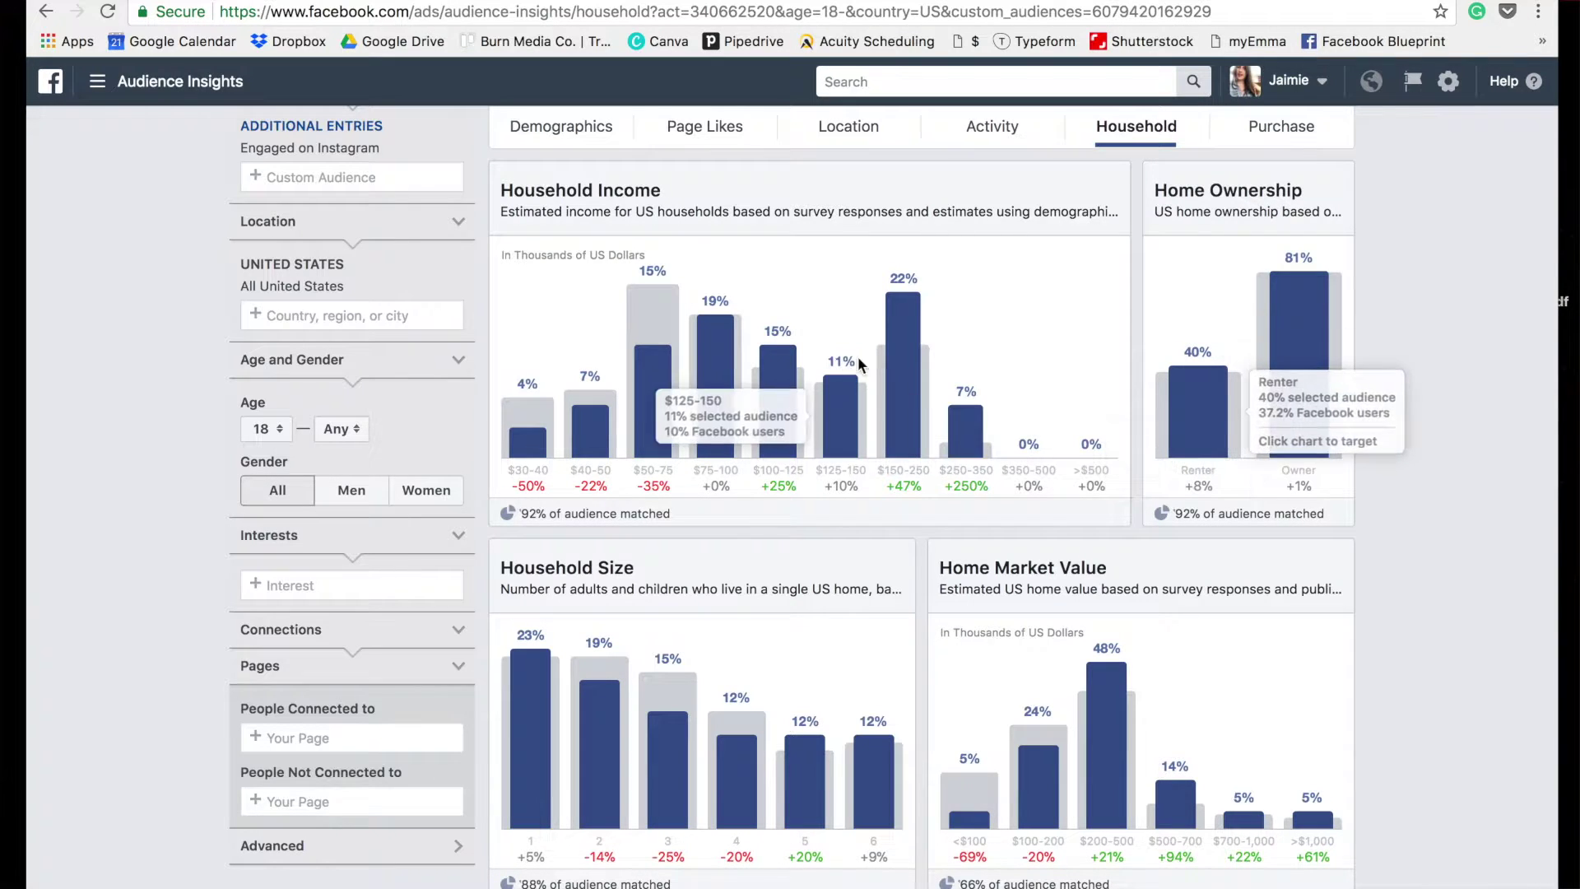
pyautogui.moveTo(903, 346)
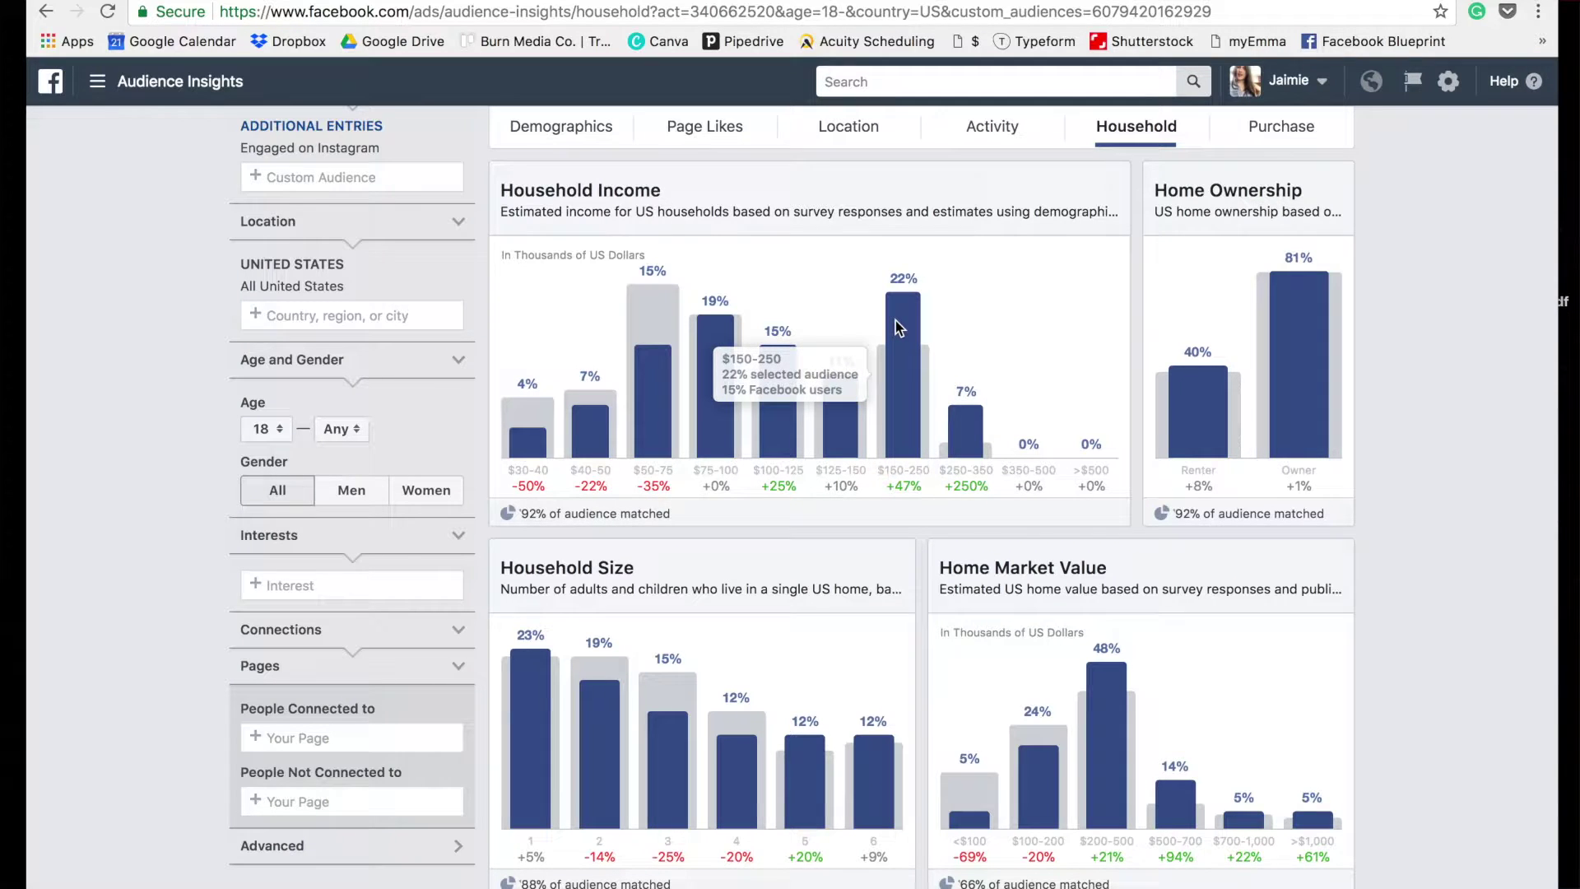
pyautogui.moveTo(716, 362)
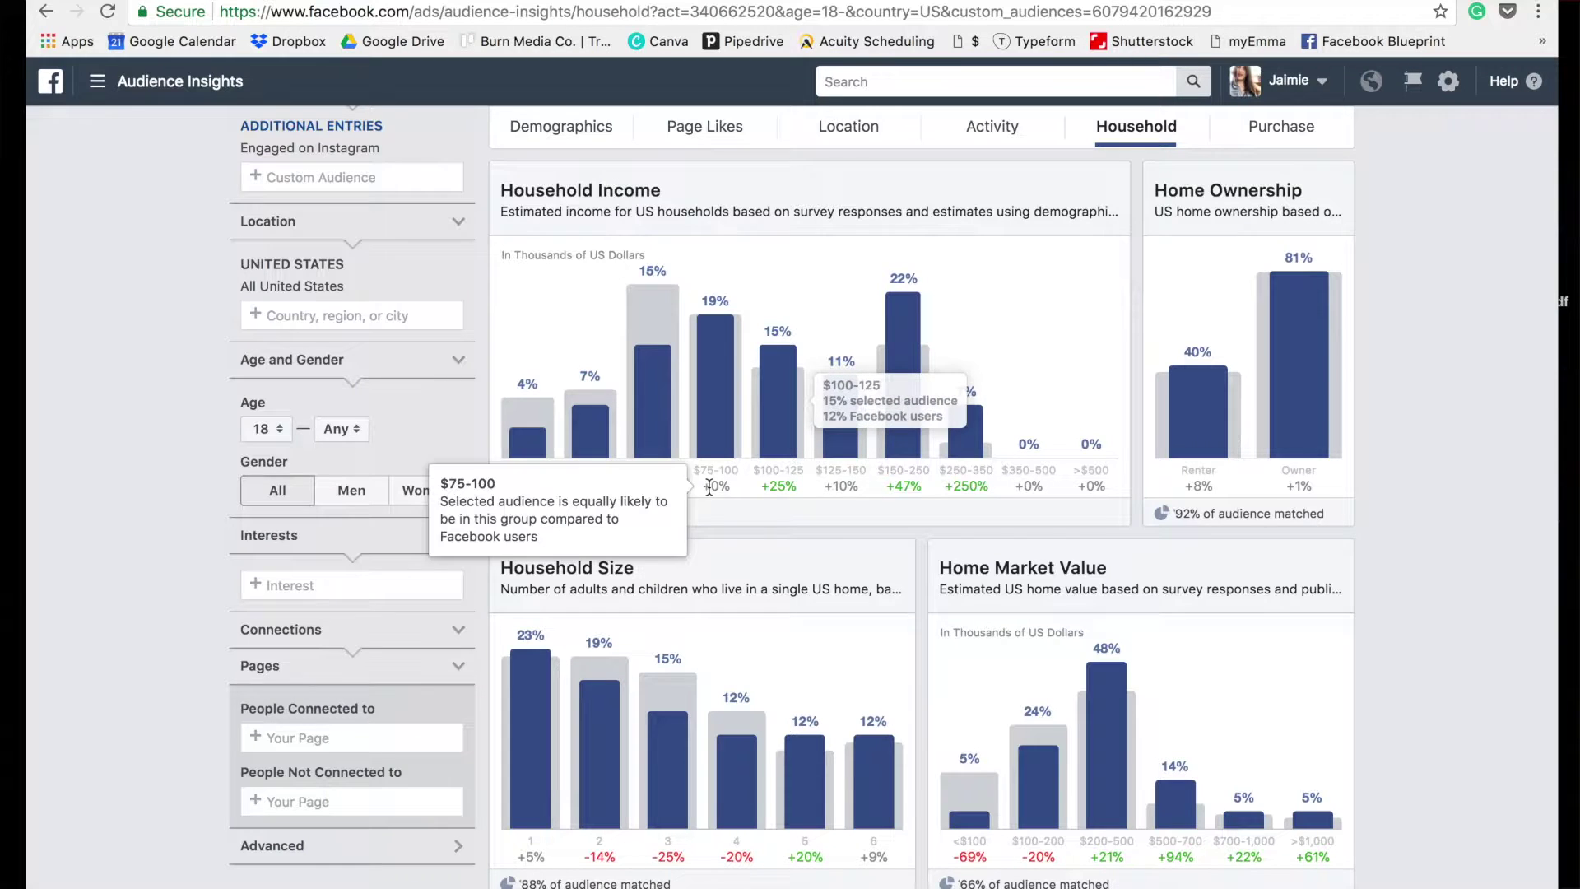
pyautogui.moveTo(921, 380)
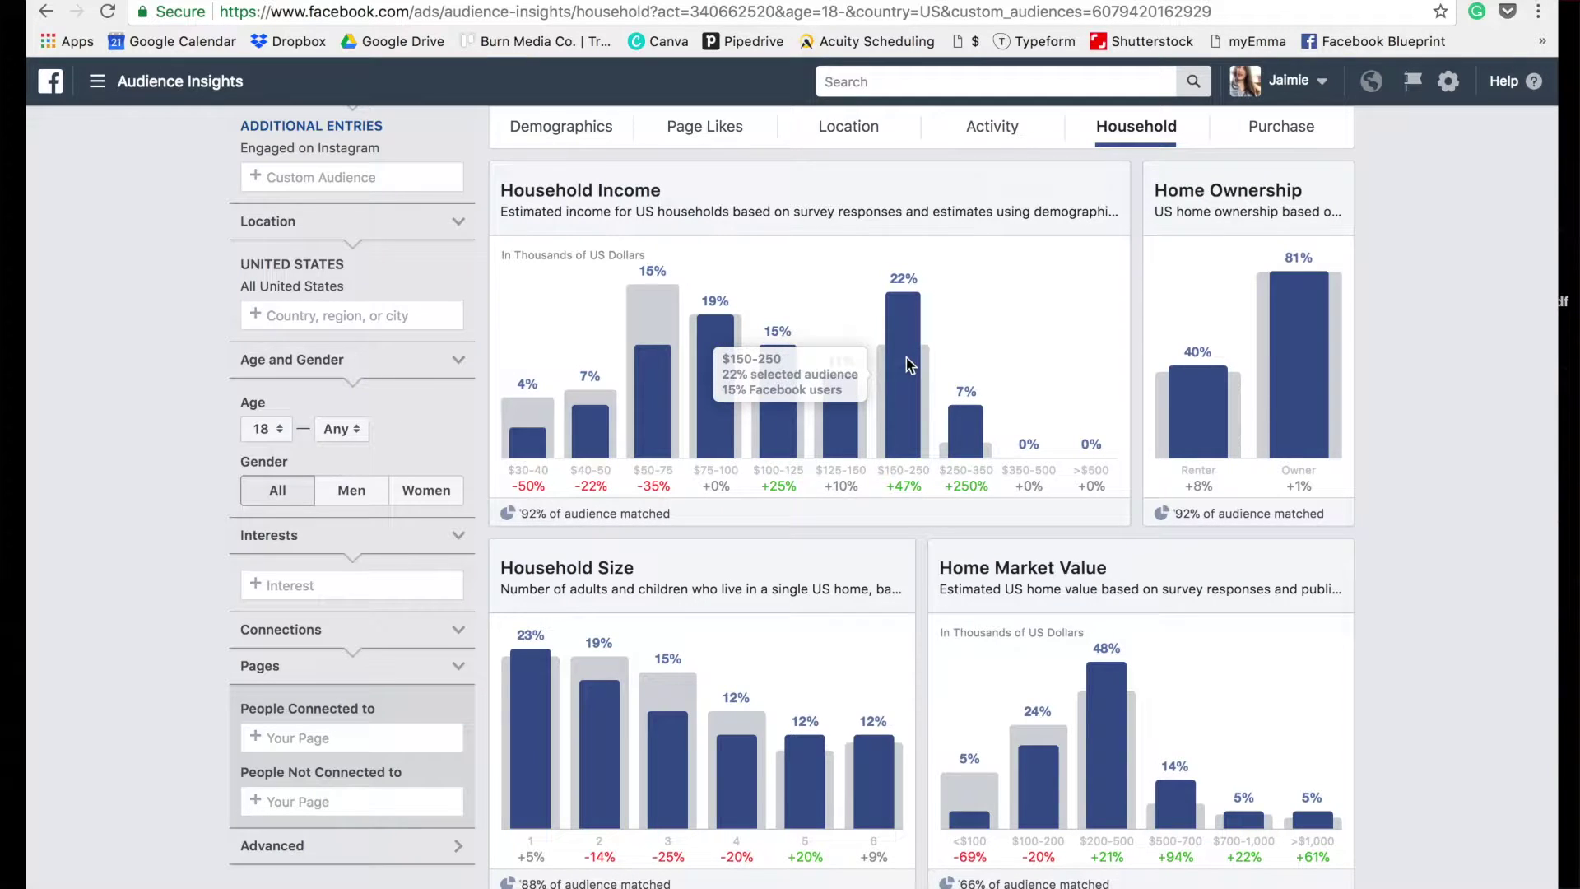
pyautogui.moveTo(1312, 406)
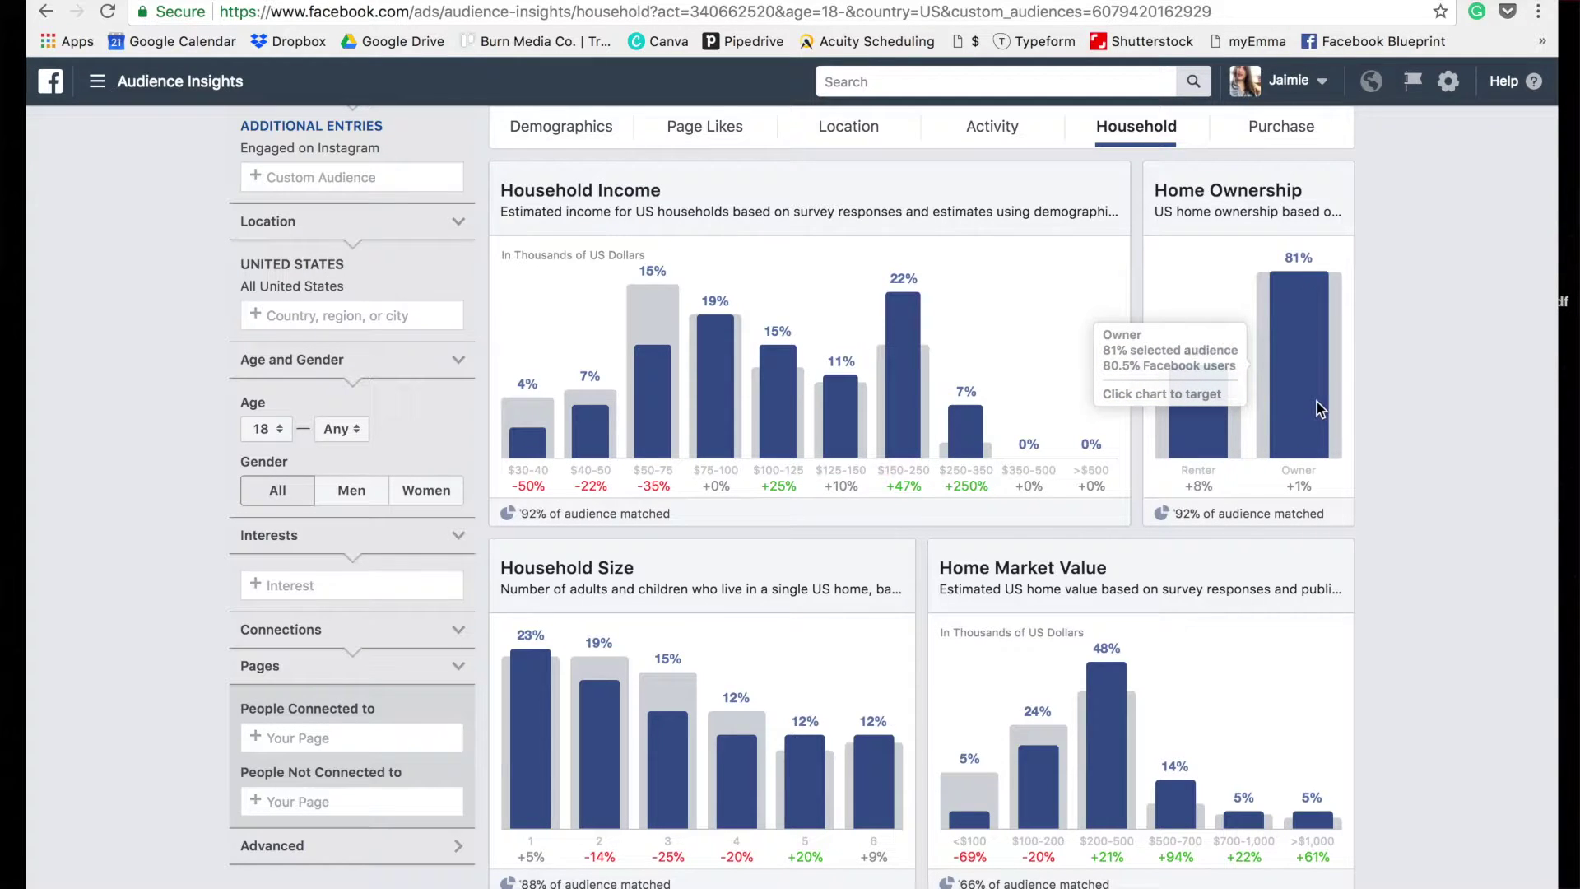
pyautogui.moveTo(1221, 432)
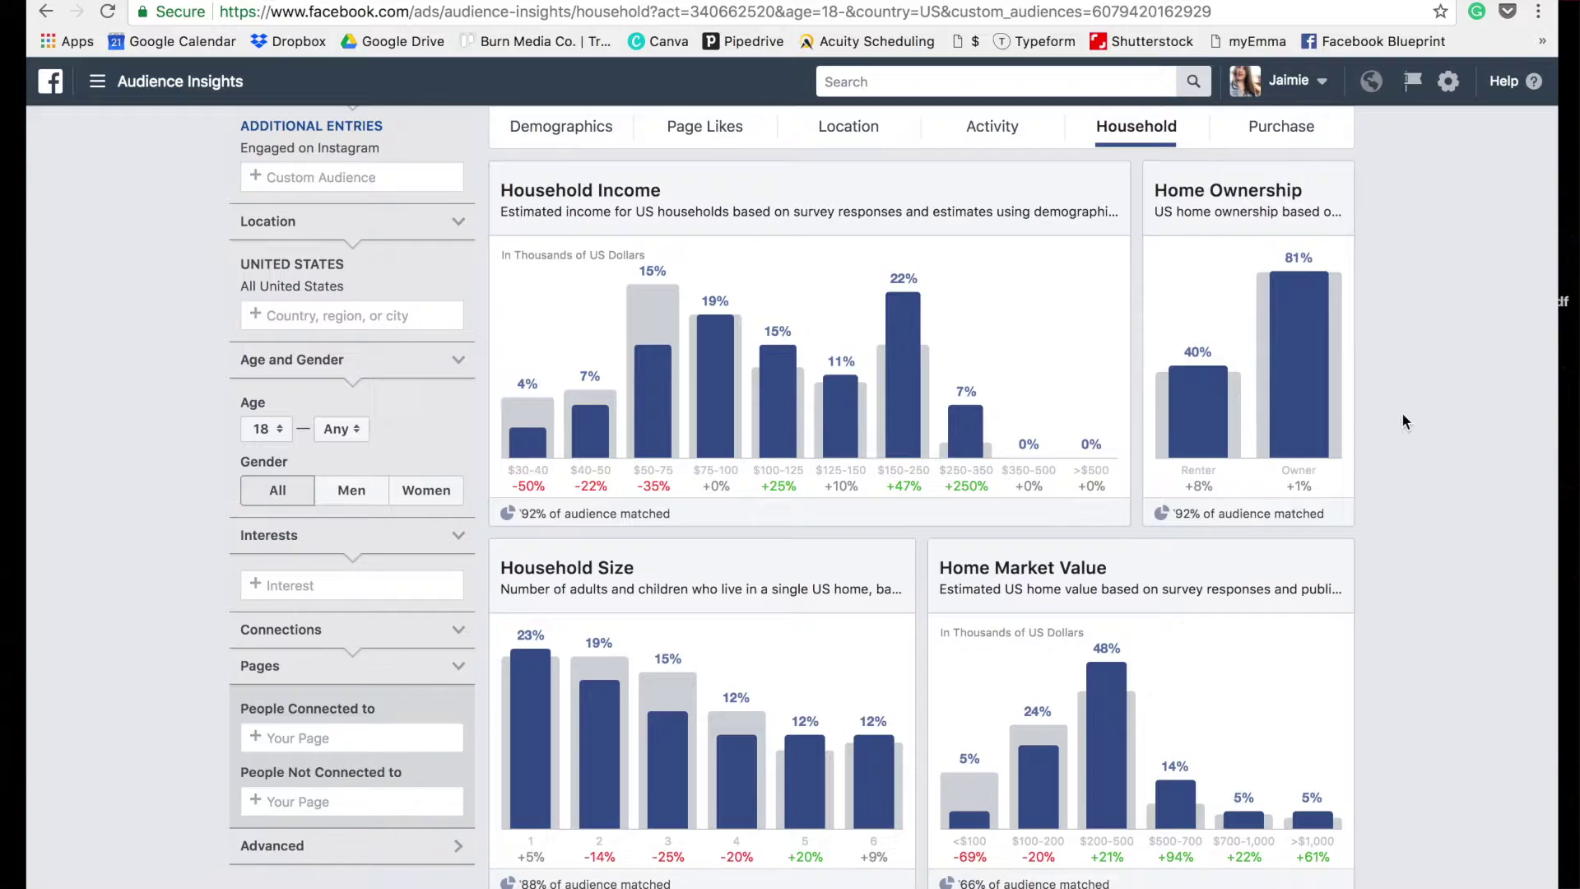
# Step: Examine the audience's household size, home market value and spending methods, including primarily credit card use
pyautogui.scroll(-4, 1404, 418)
pyautogui.scroll(-1, 1400, 411)
pyautogui.moveTo(517, 477)
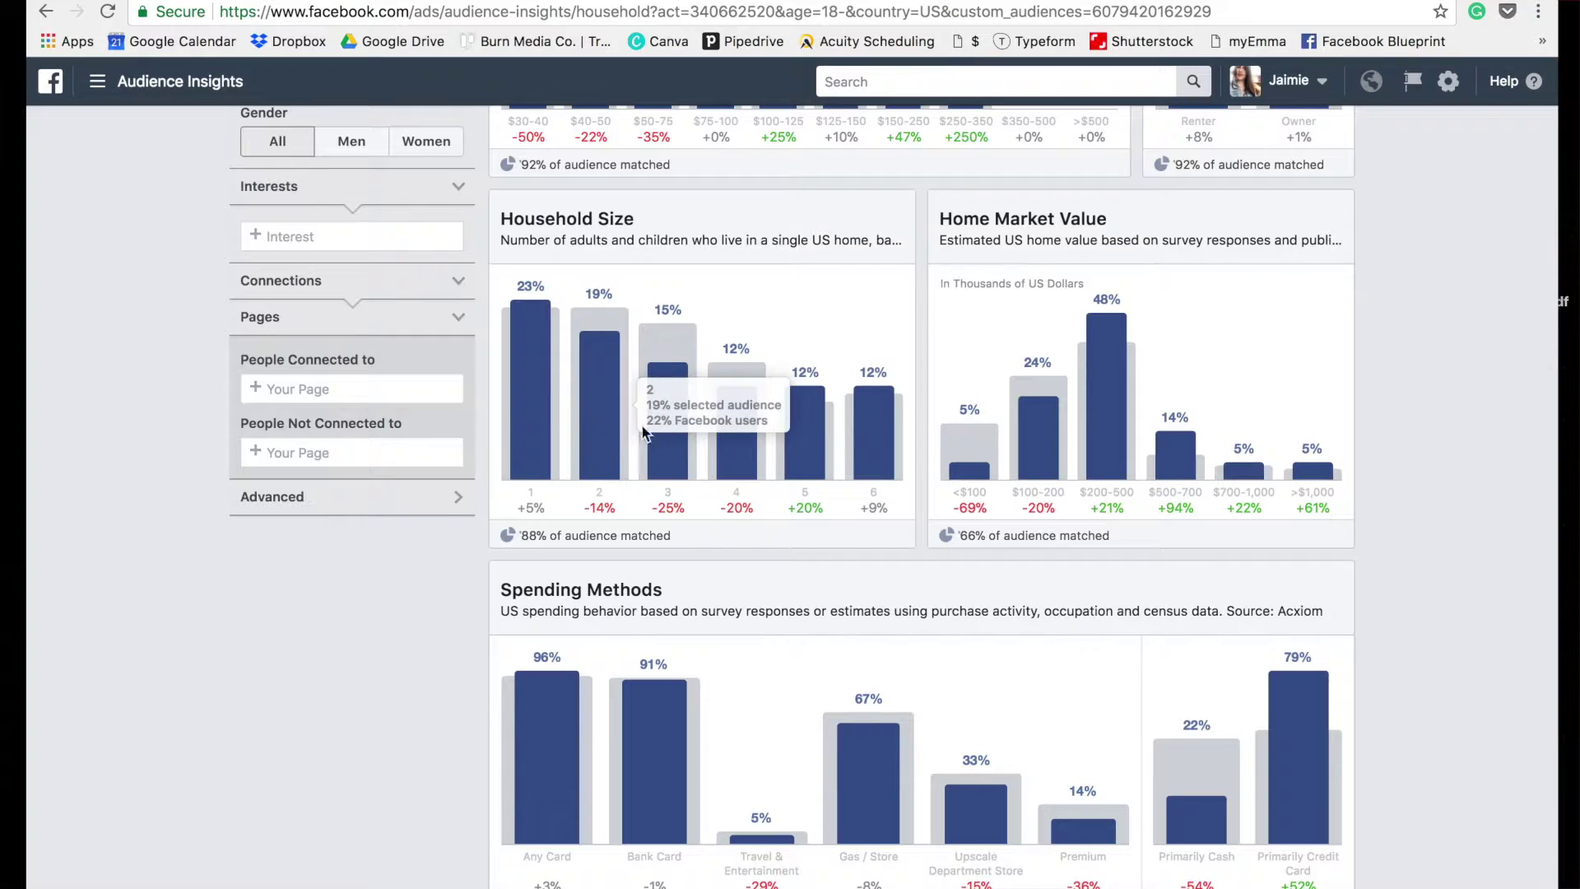
pyautogui.moveTo(565, 436)
pyautogui.moveTo(882, 467)
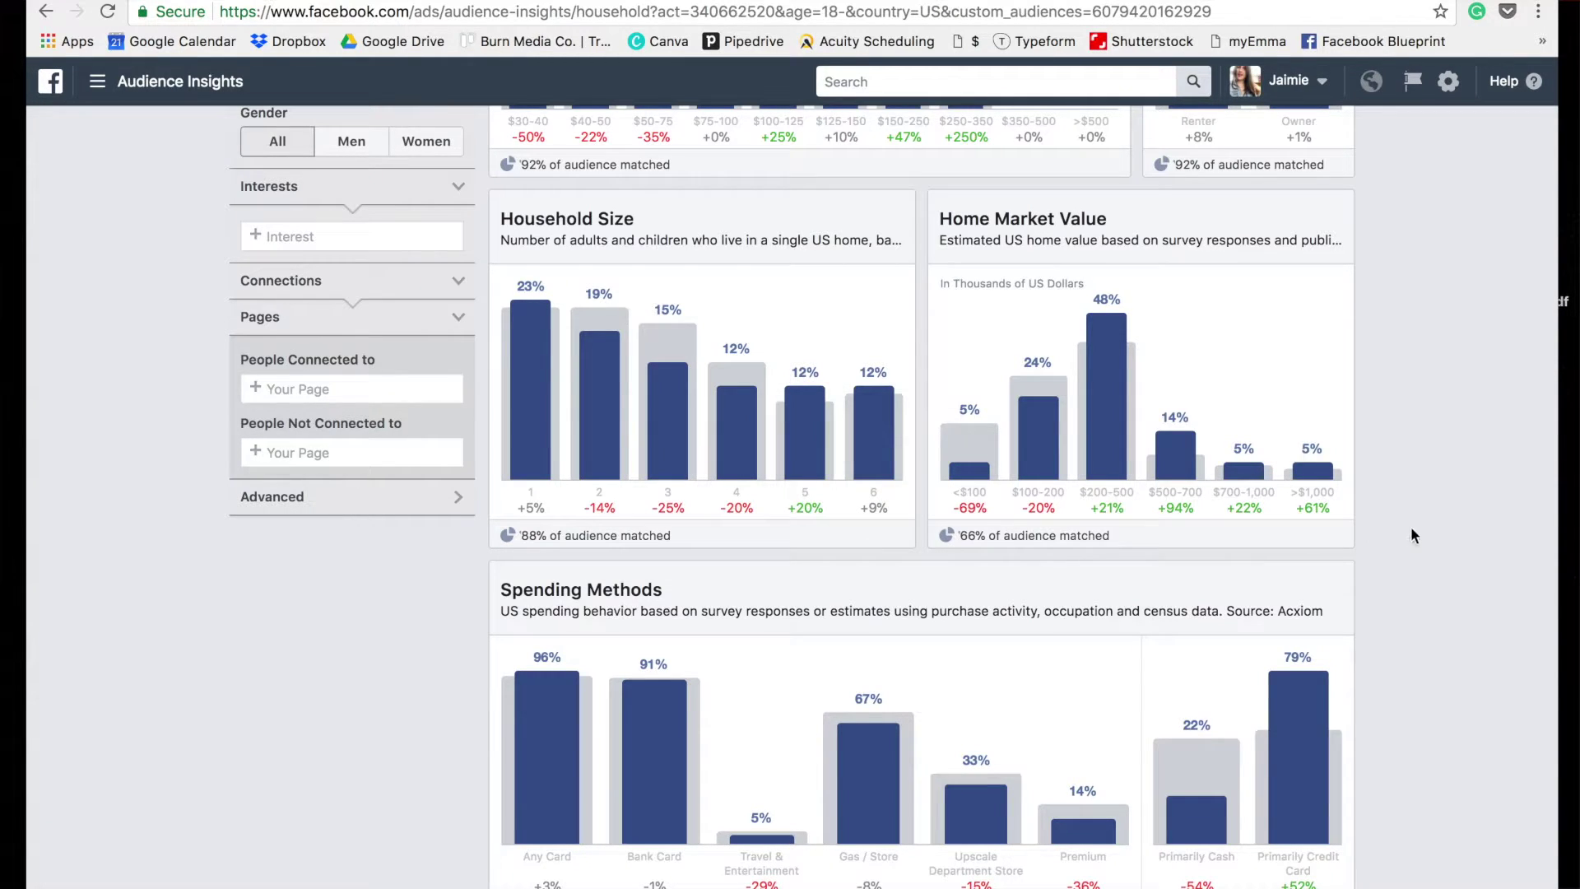
pyautogui.moveTo(1099, 422)
pyautogui.moveTo(1326, 703)
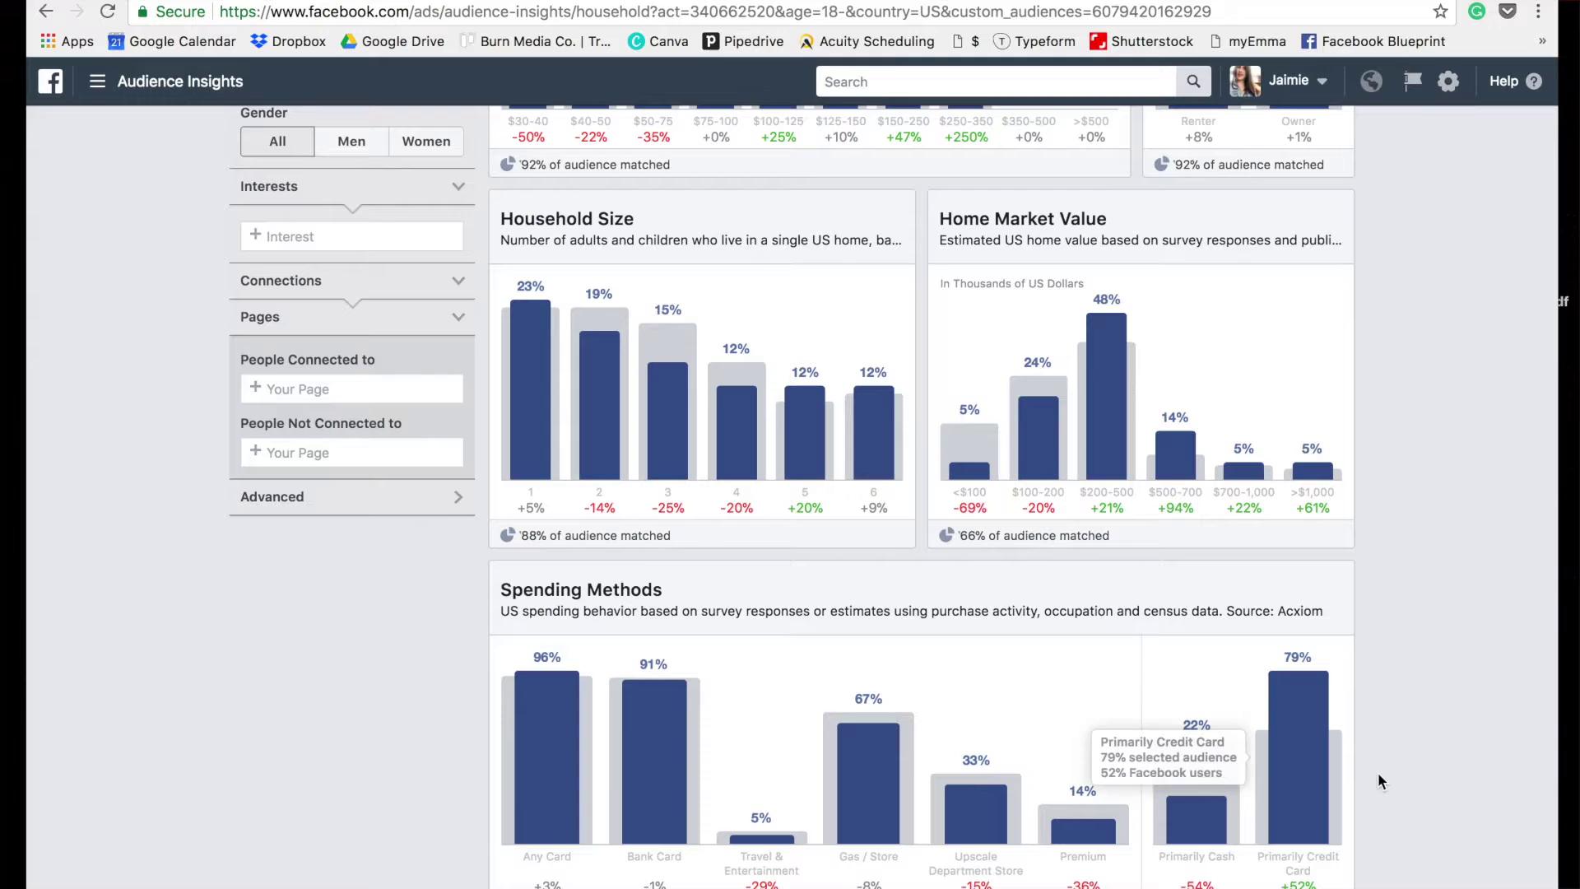
# Step: Show the Purchase insights and compare purchase behavior for categories such as household products, clothing, health and beauty, and subscription services
pyautogui.scroll(6, 1379, 779)
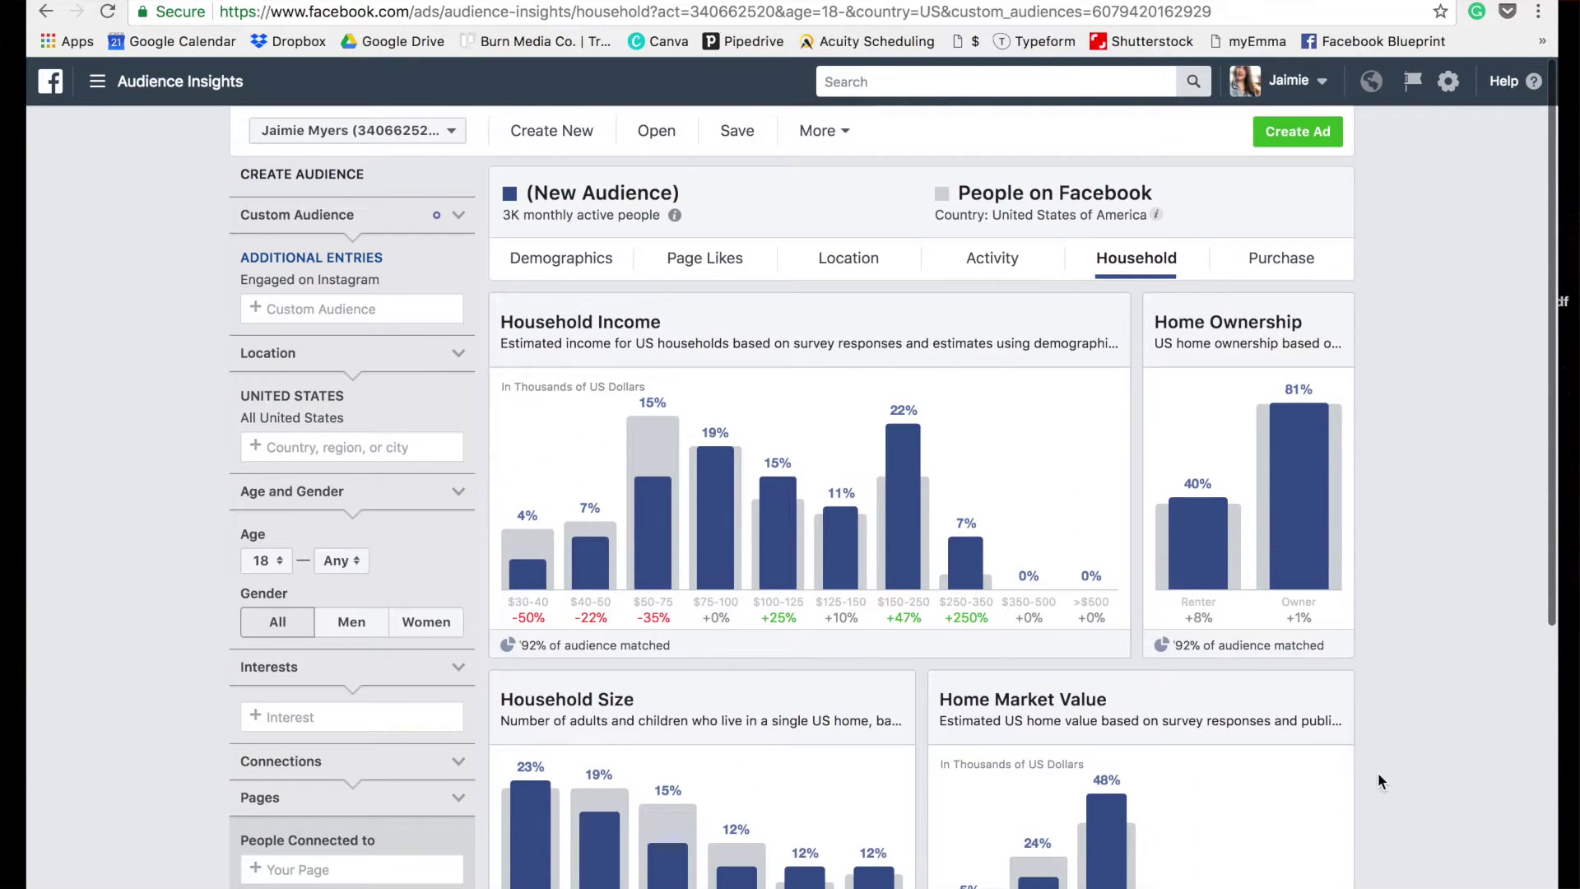
pyautogui.click(1285, 259)
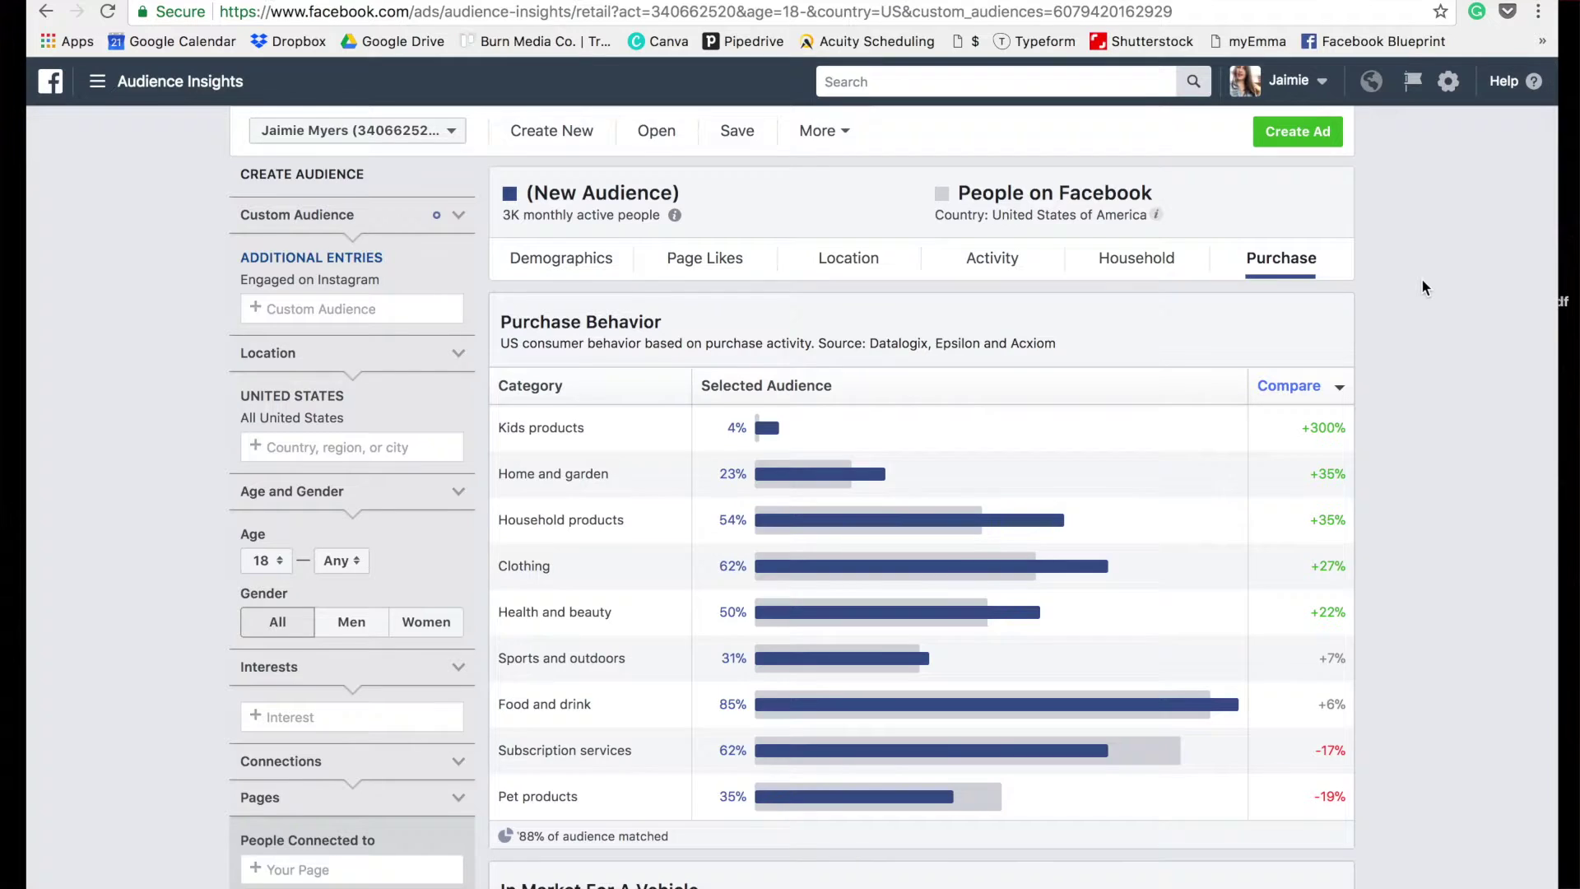
pyautogui.scroll(-2, 1422, 282)
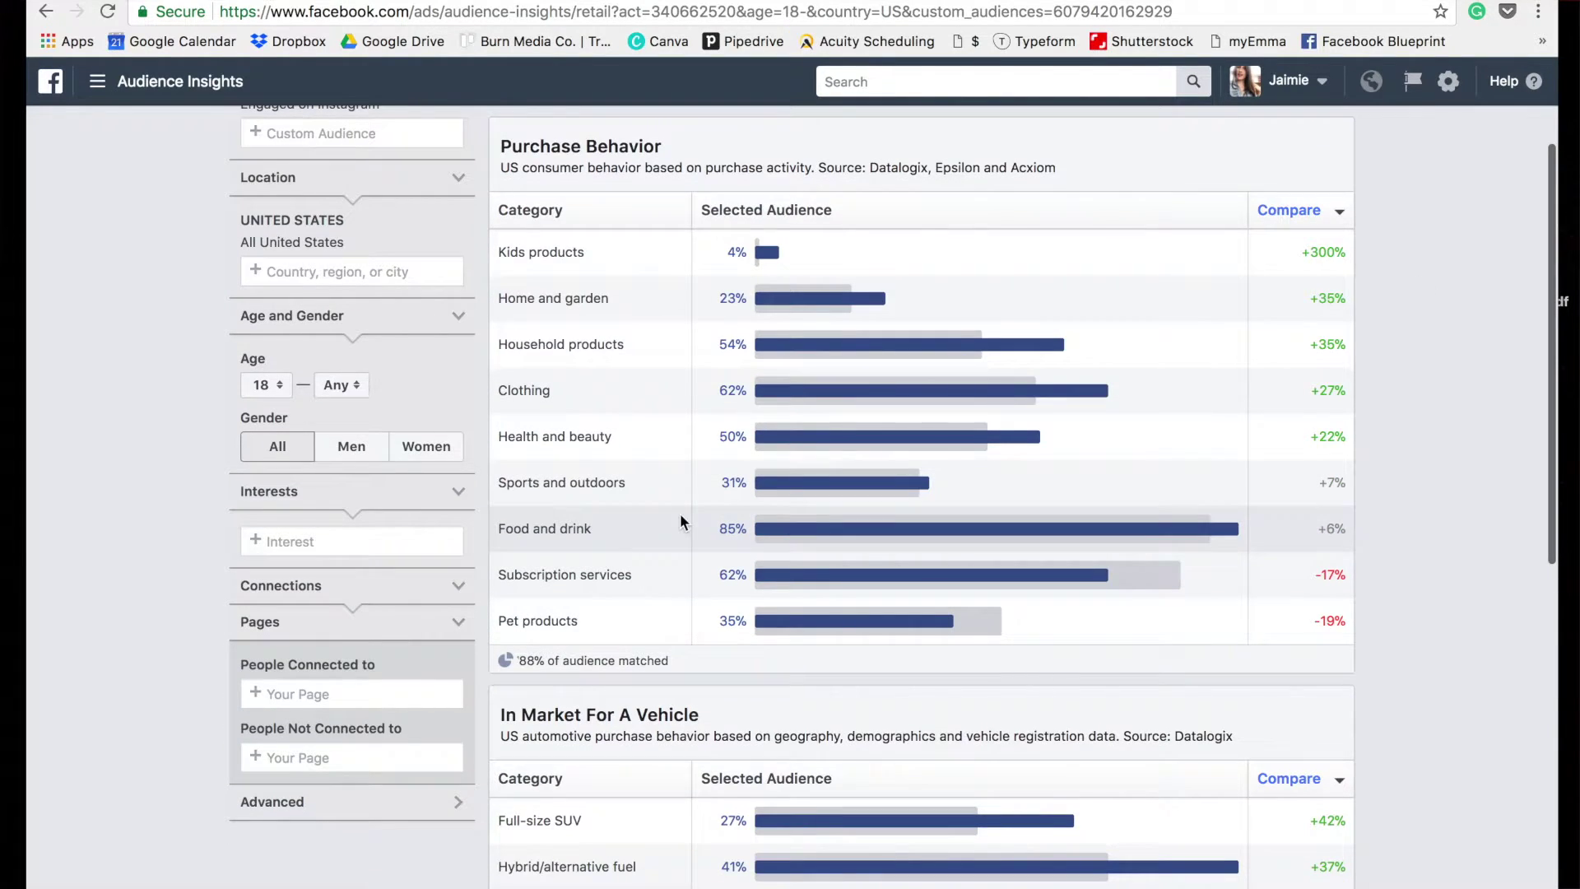
pyautogui.moveTo(1226, 527)
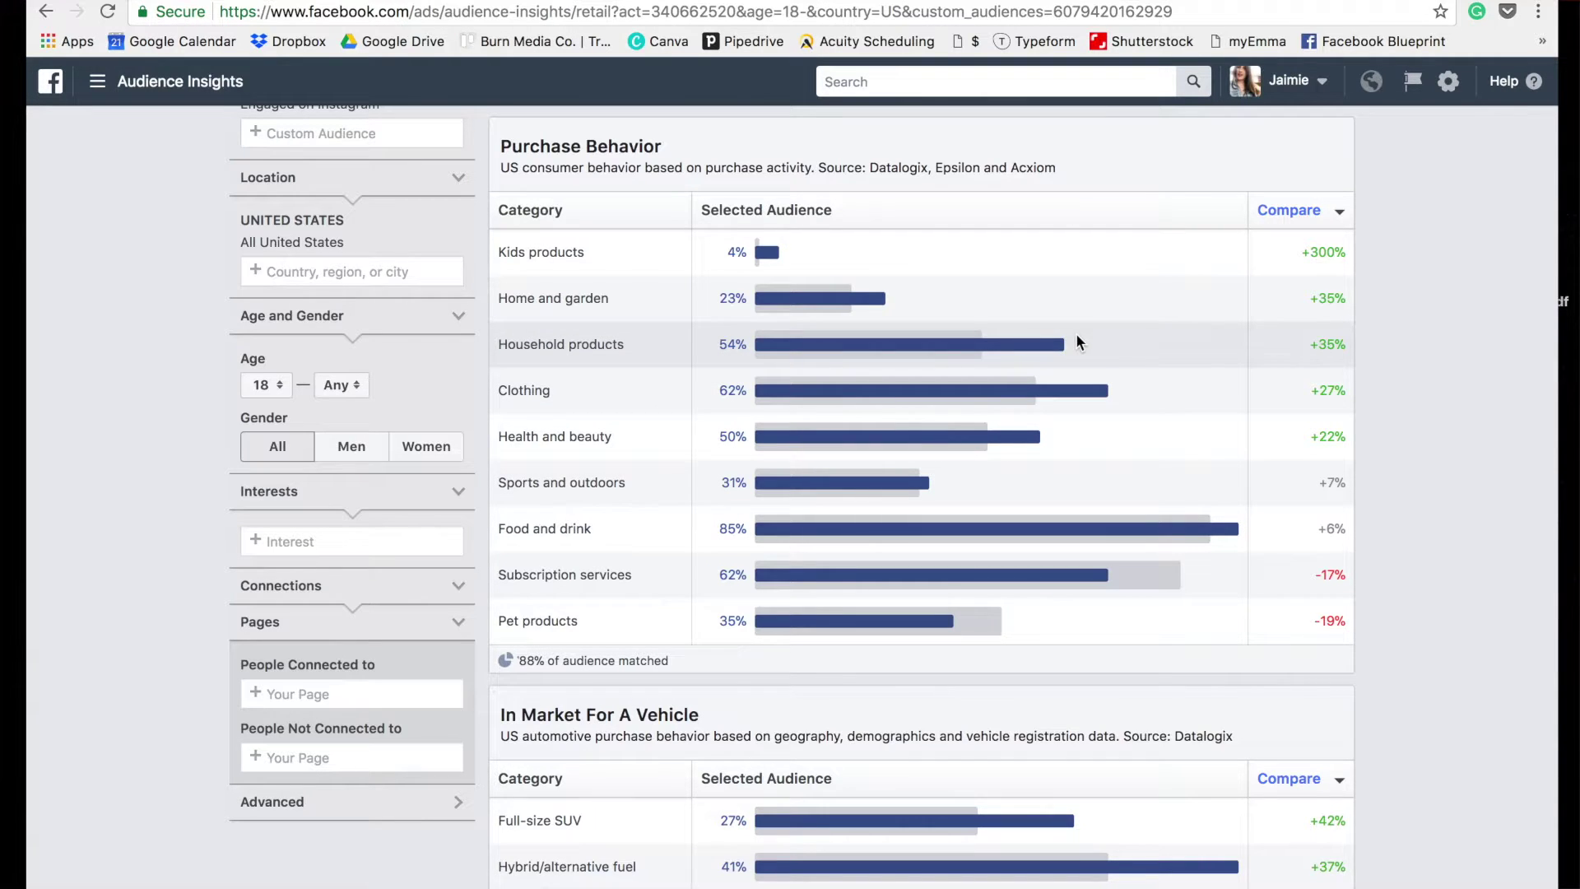
pyautogui.moveTo(1058, 344)
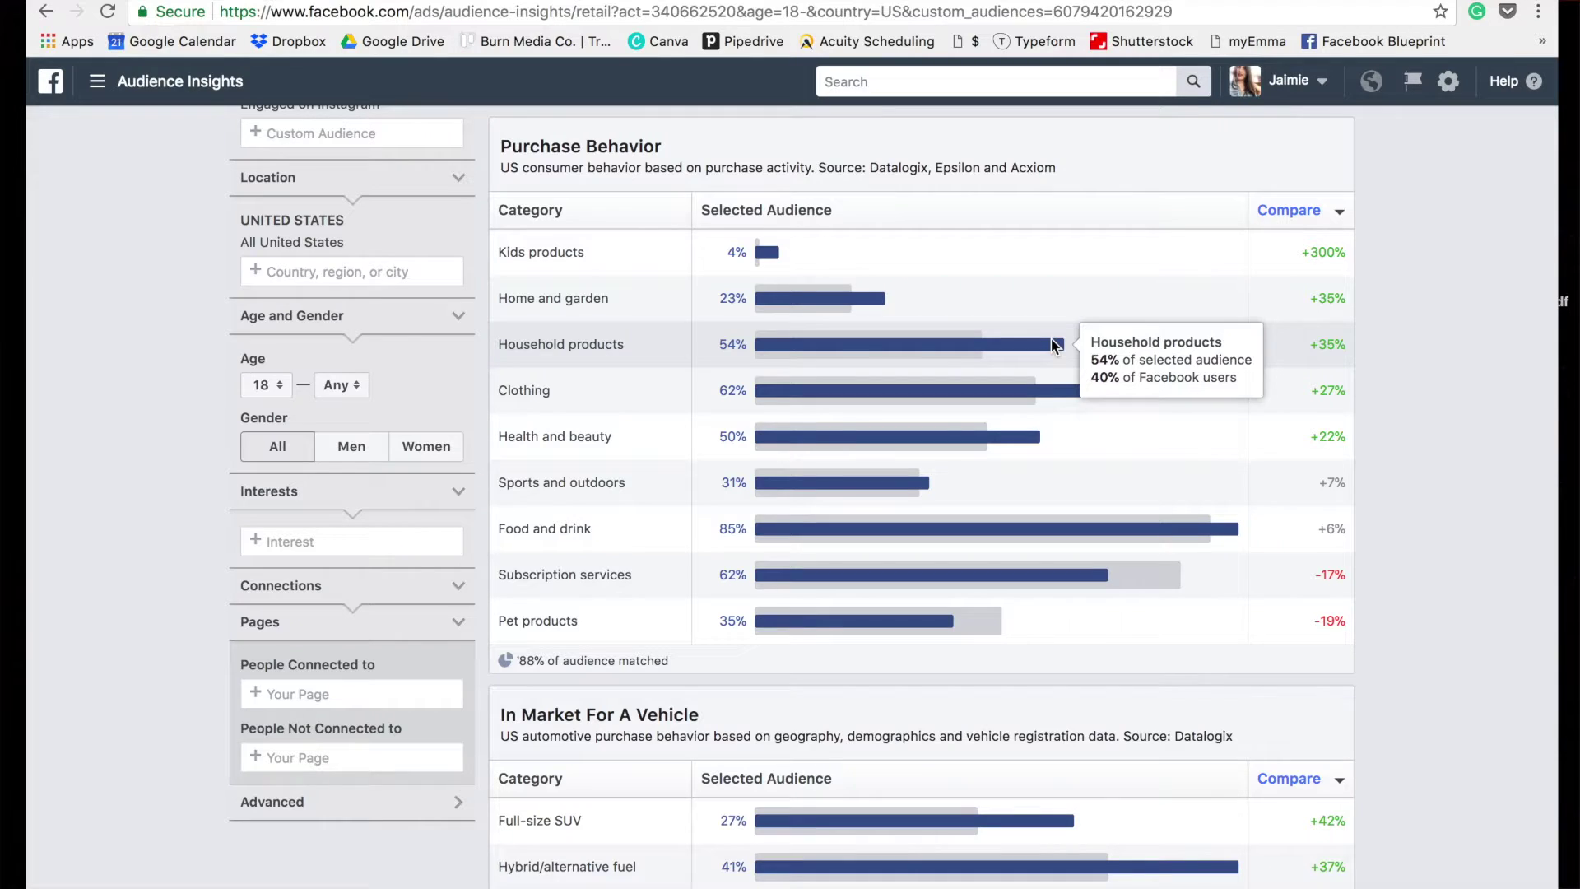
pyautogui.moveTo(1052, 383)
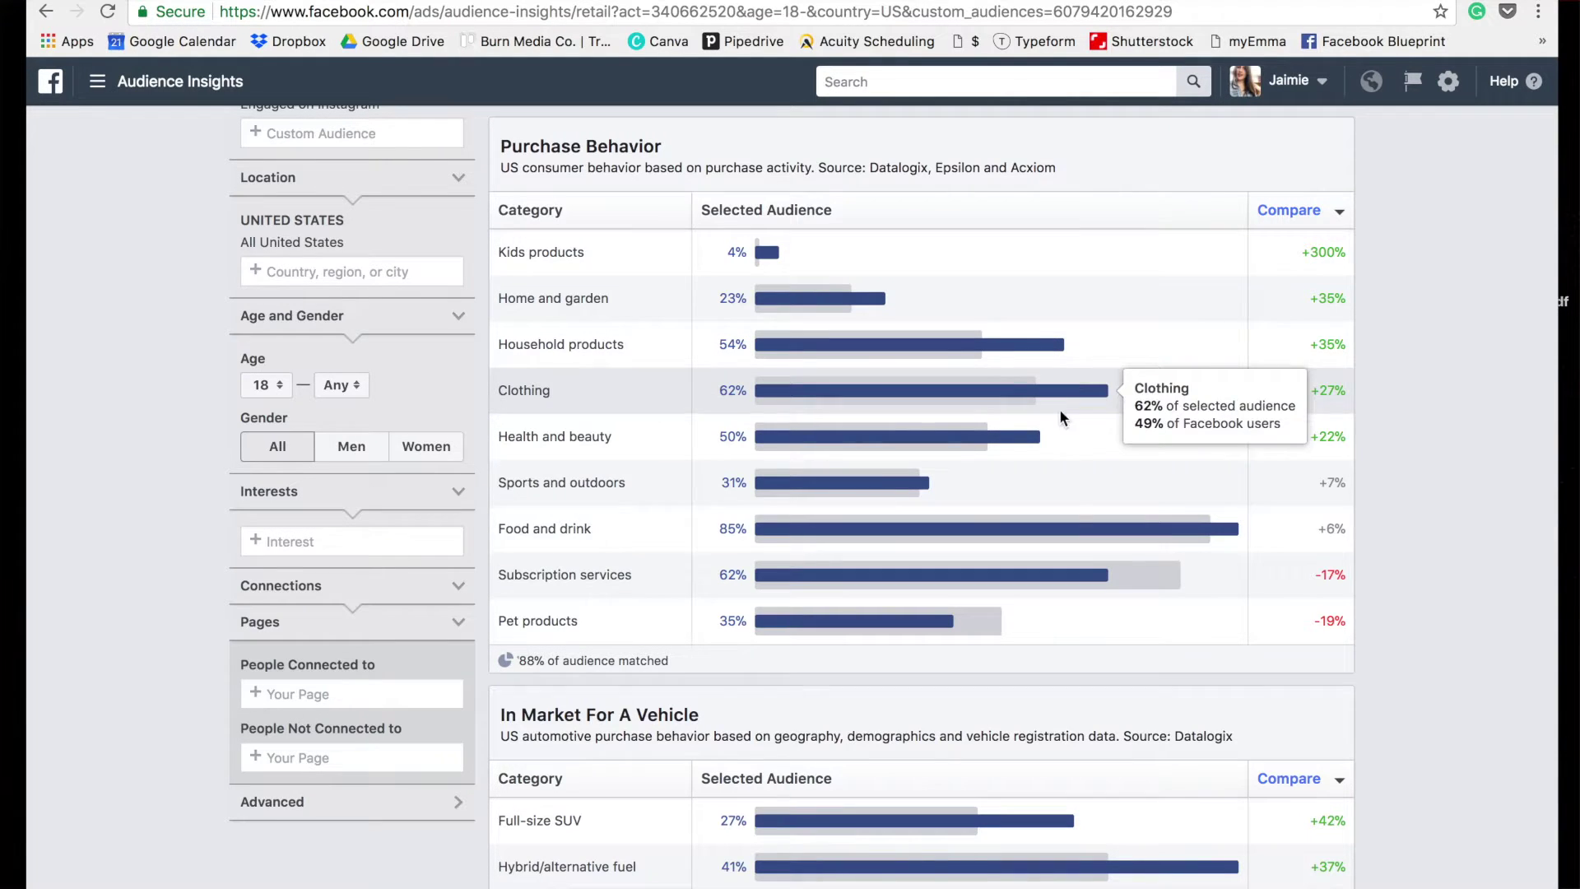
pyautogui.moveTo(1079, 576)
pyautogui.moveTo(1015, 435)
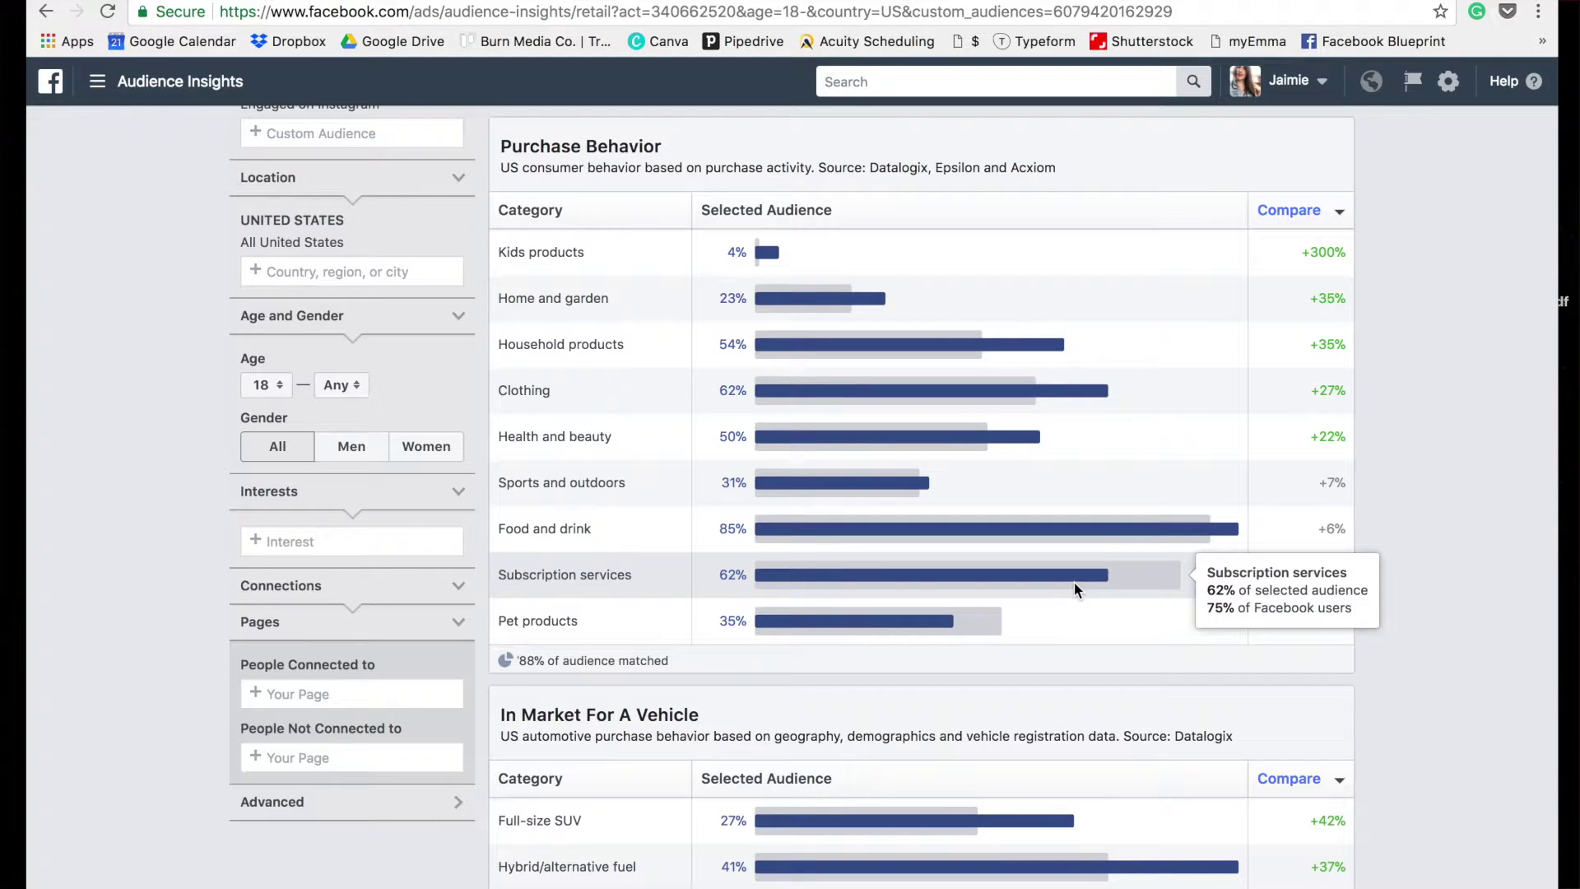
# Step: Review the vehicle categories the audience is in the market for and the Retail Spending section
pyautogui.scroll(-3, 1413, 427)
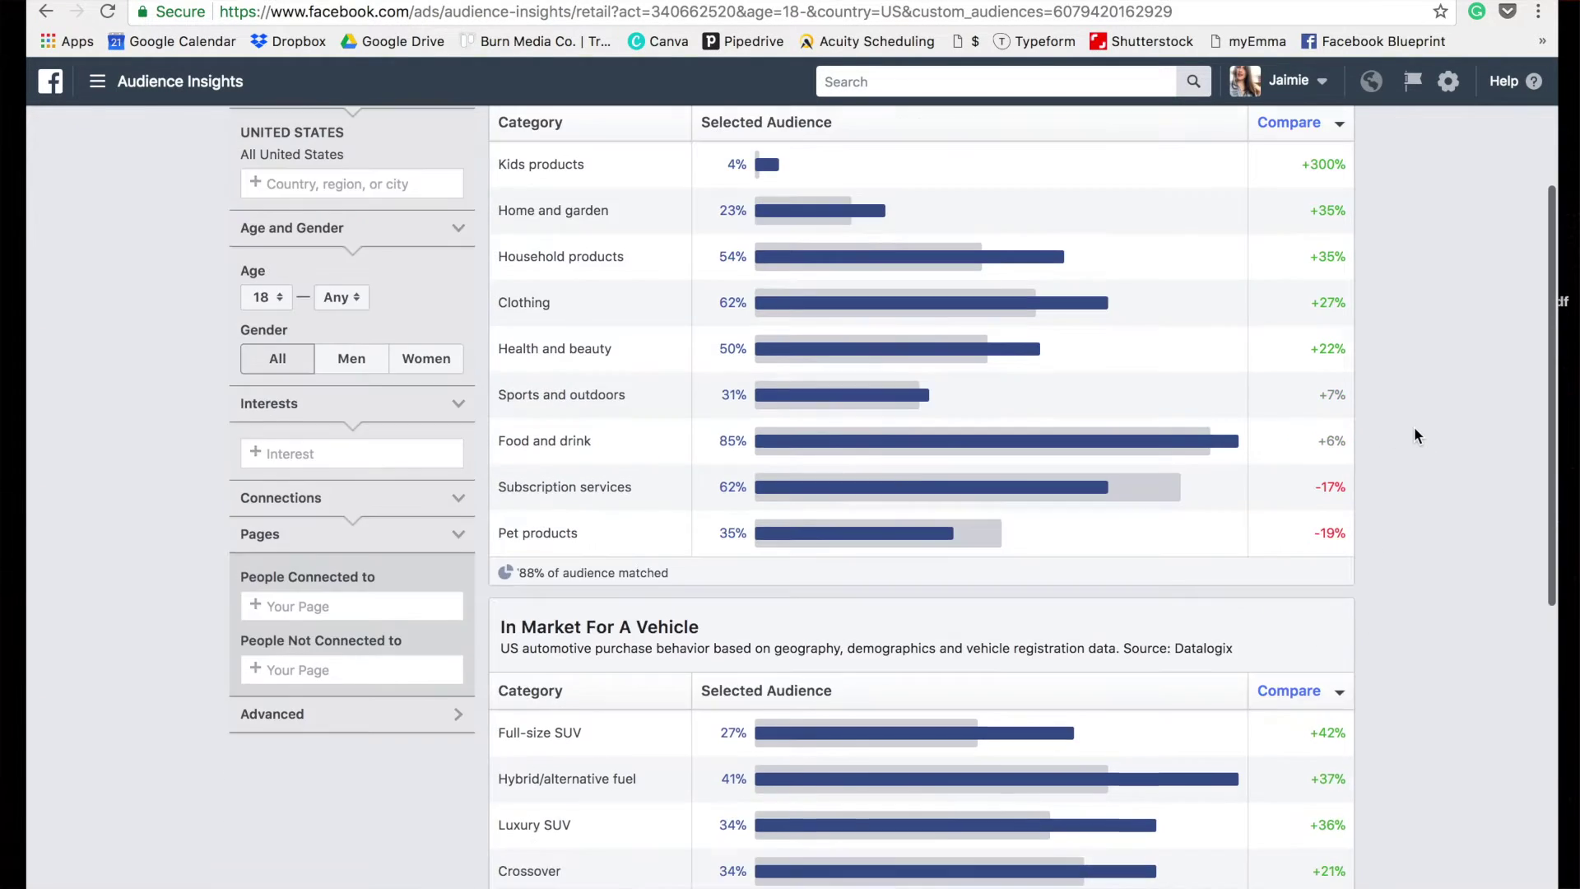
pyautogui.scroll(-10, 1413, 426)
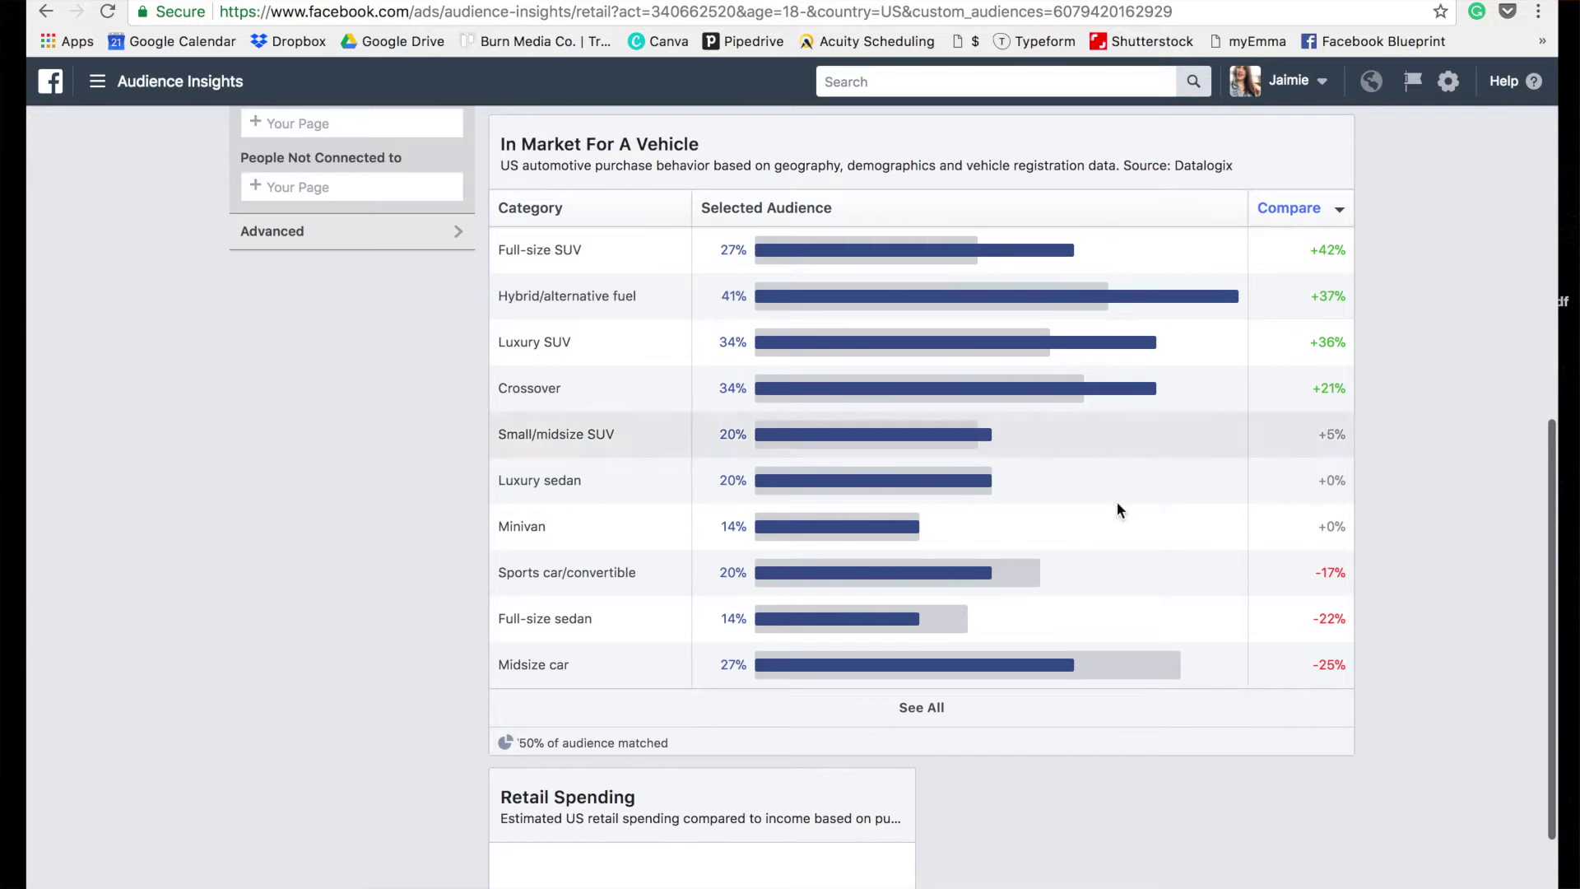
pyautogui.scroll(-2, 1470, 462)
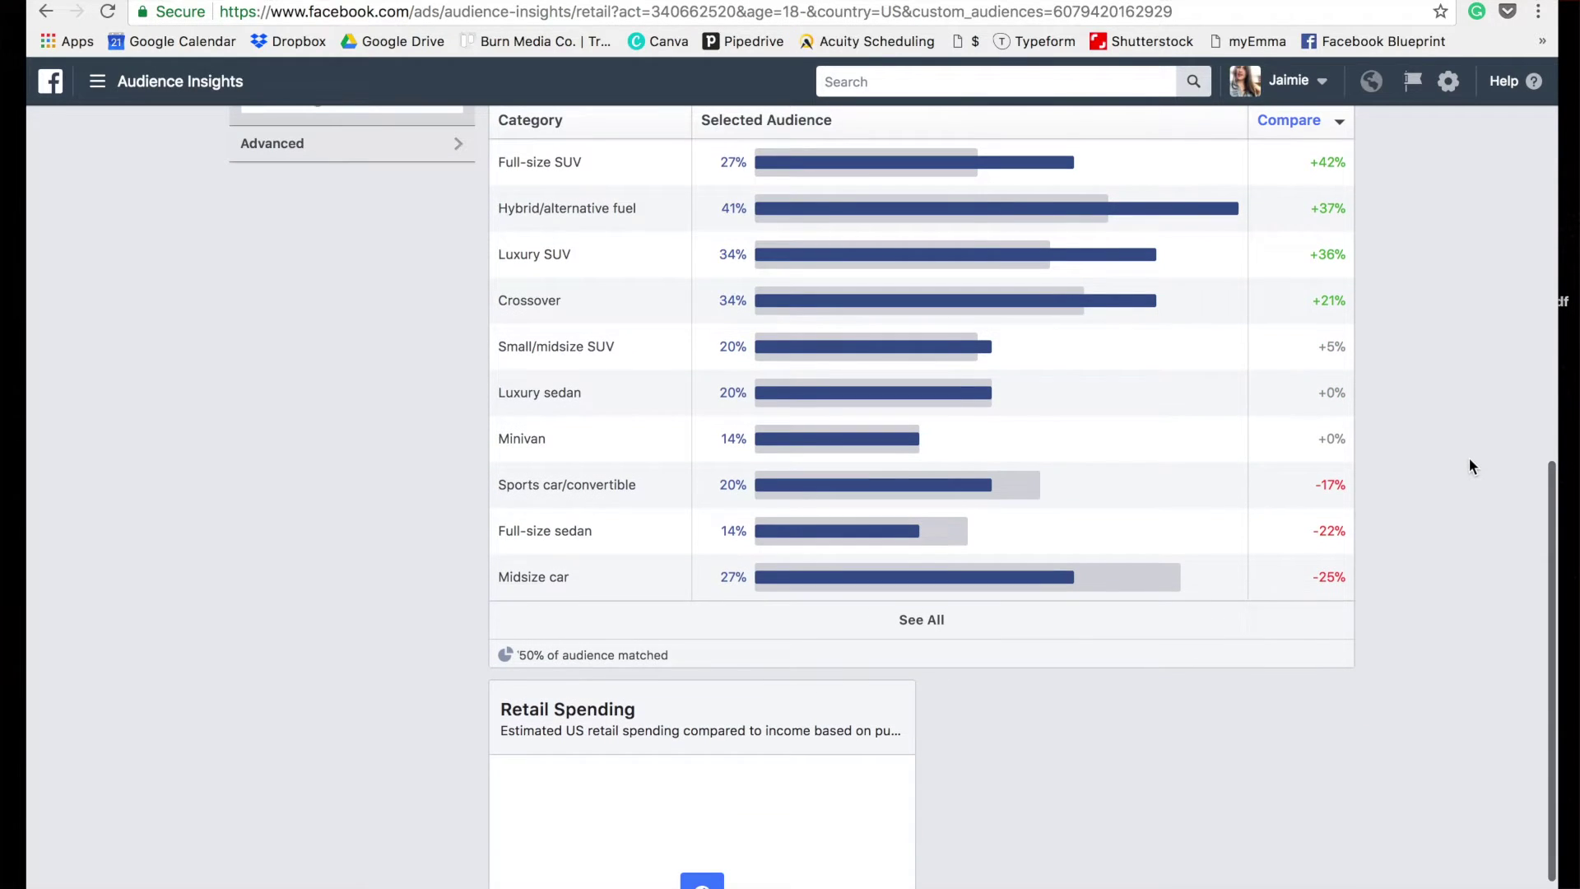
# Step: Return to the Demographics insights and remove the Engaged on Instagram custom audience from the selection
pyautogui.moveTo(1541, 493); pyautogui.dragTo(1543, 107)
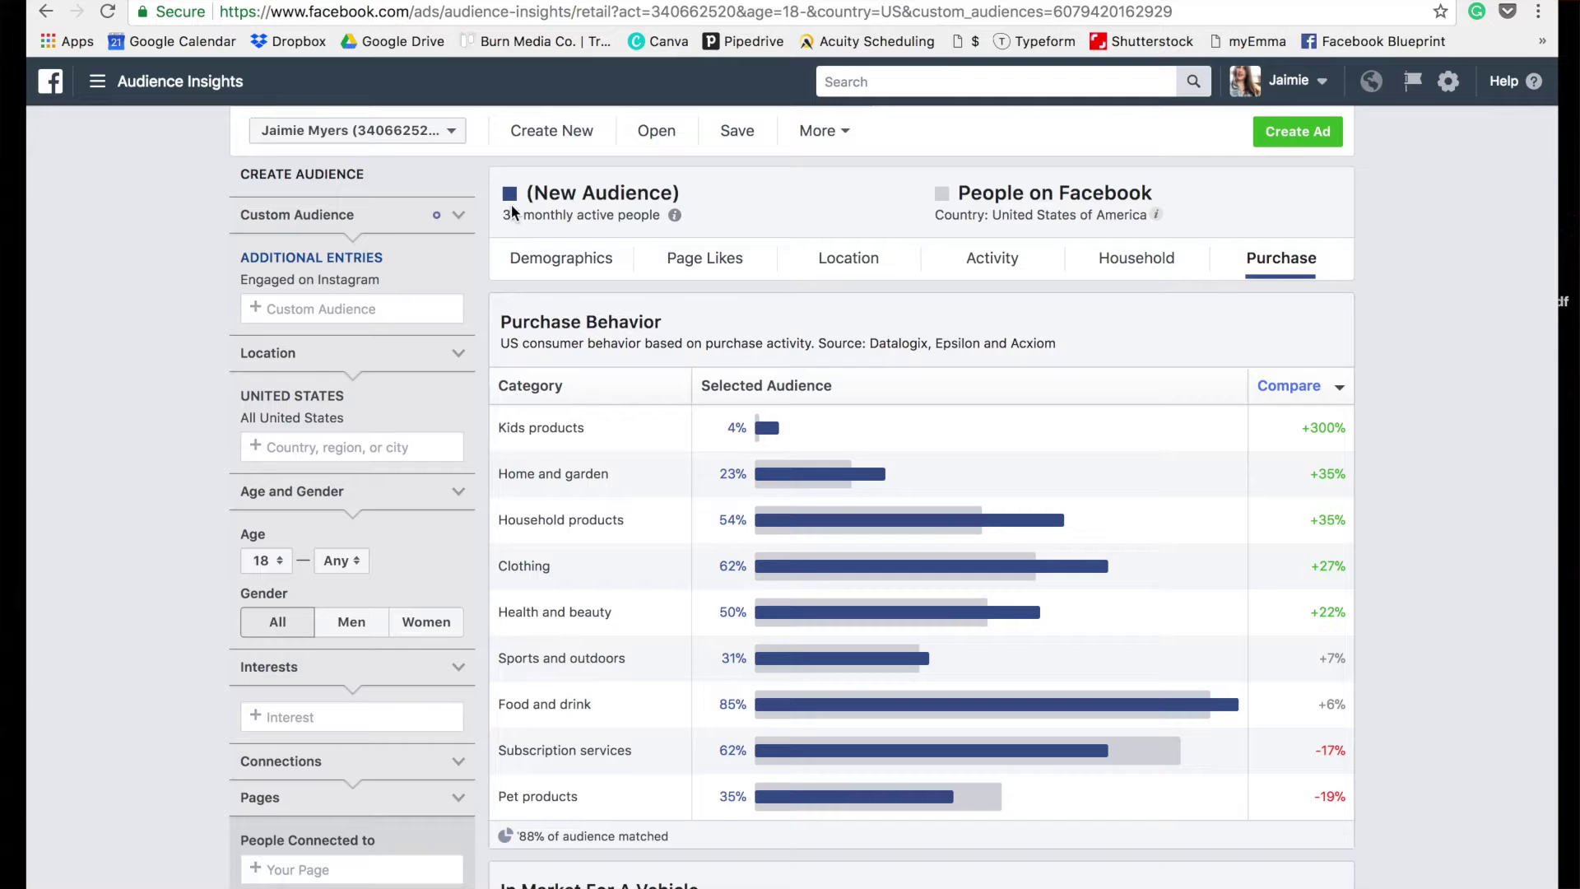
pyautogui.click(558, 260)
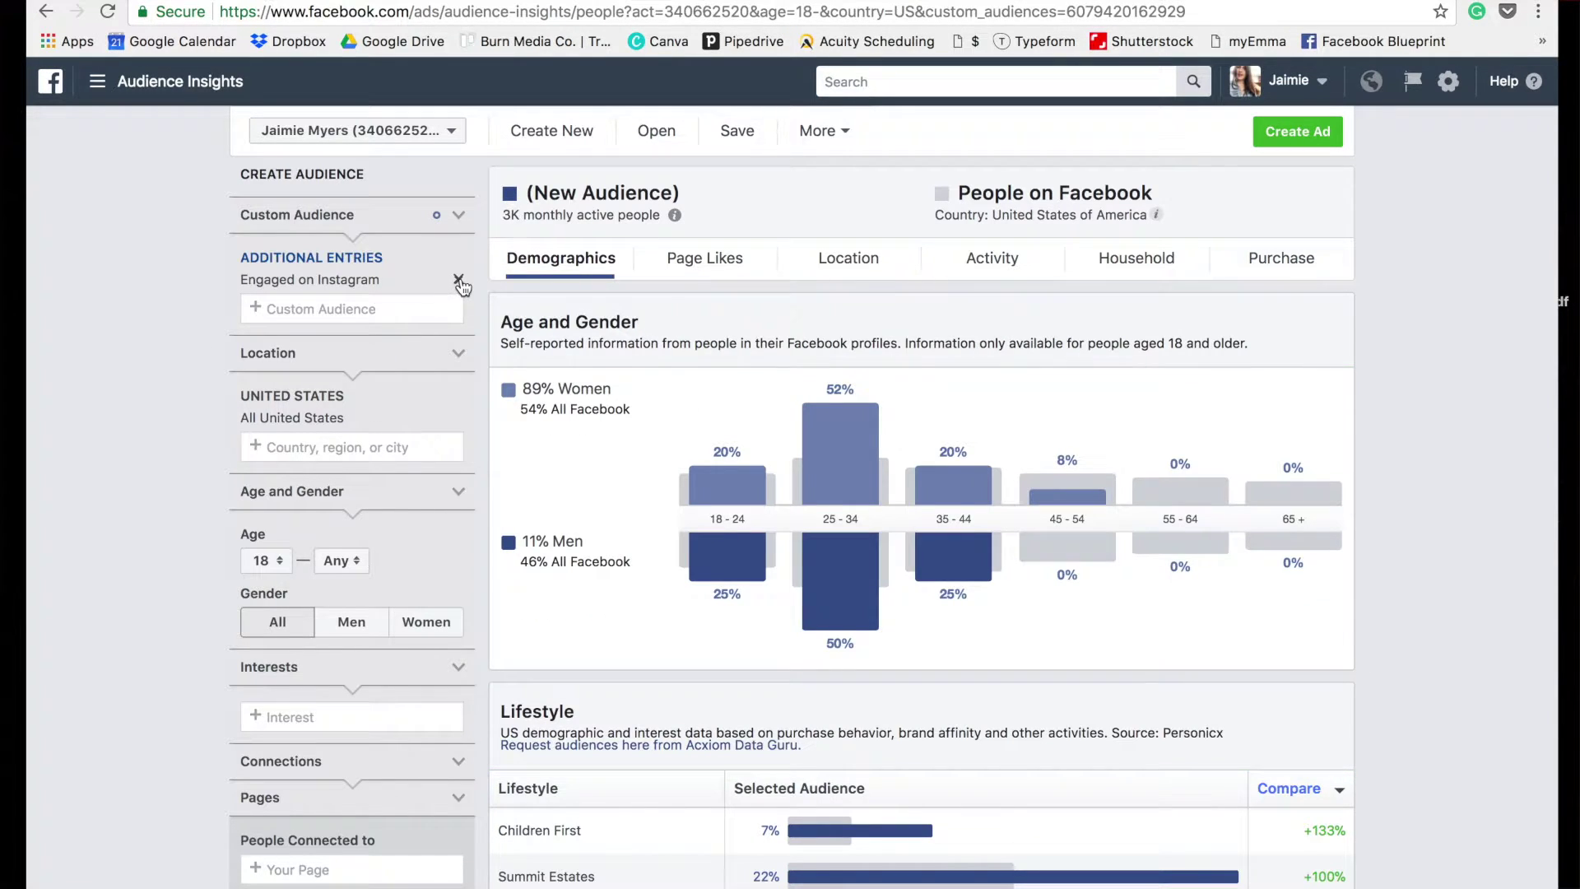
pyautogui.click(460, 280)
# Step: Set the audience location to the city of Madison, Wisconsin, United States
pyautogui.click(293, 402)
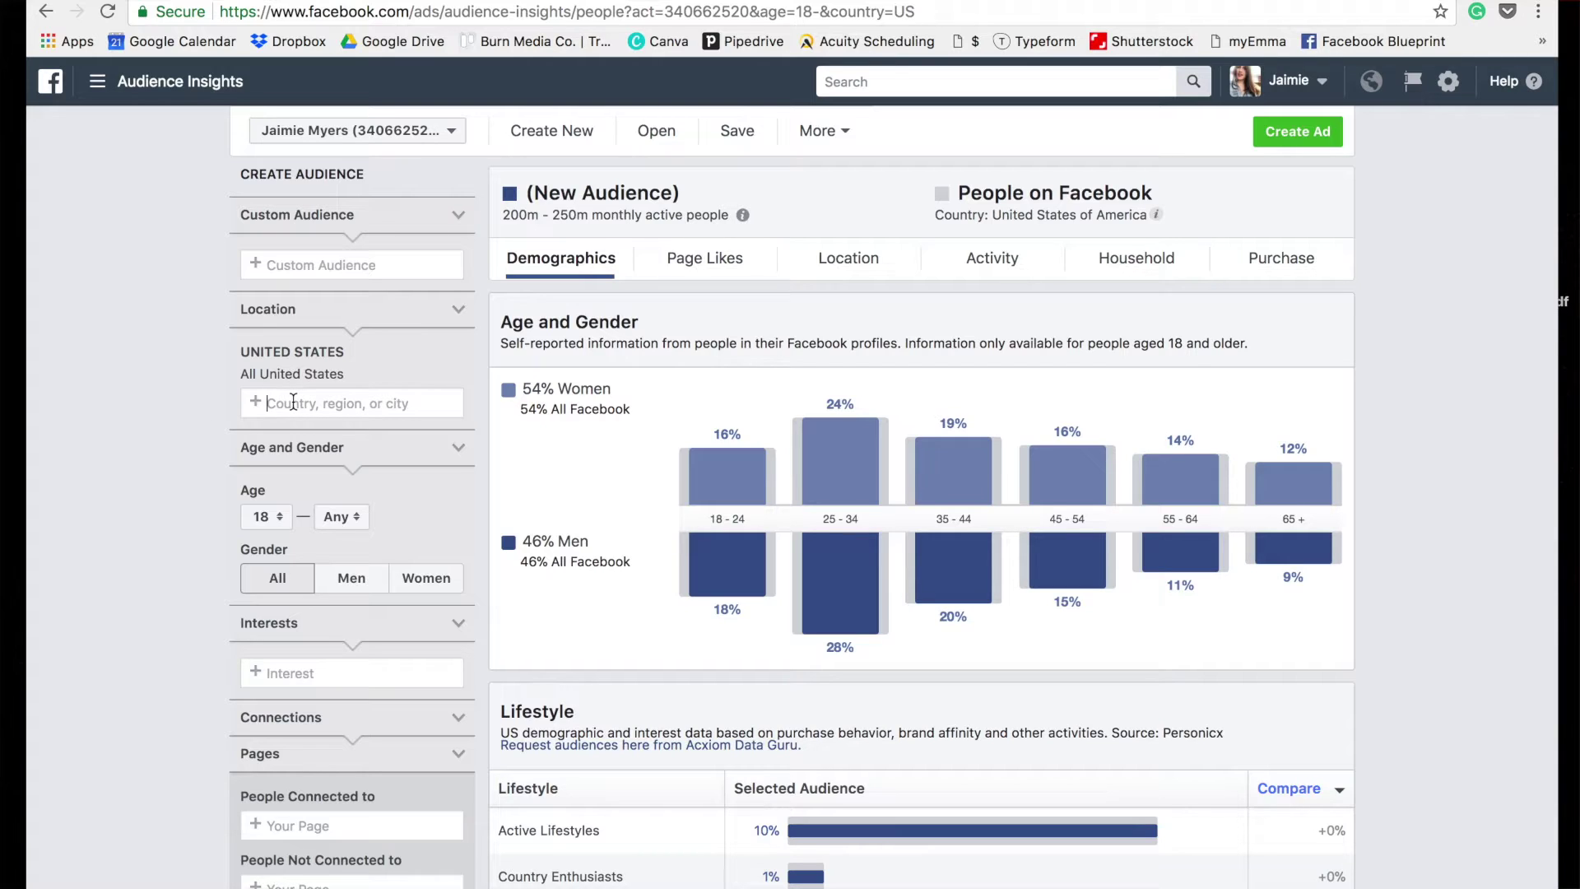
pyautogui.write('madison')
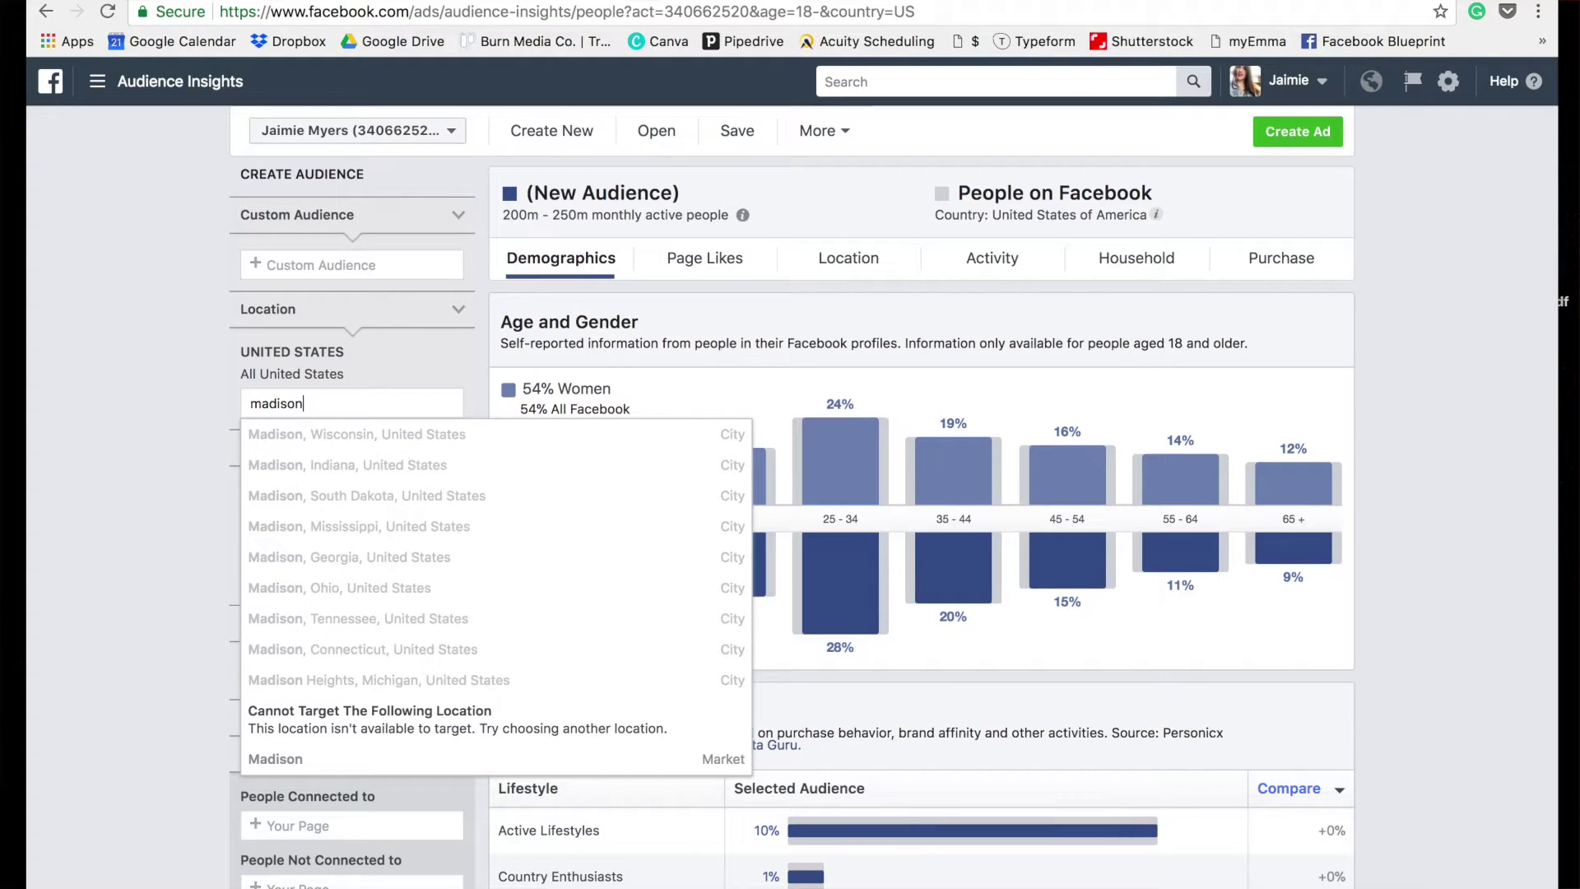
pyautogui.click(308, 432)
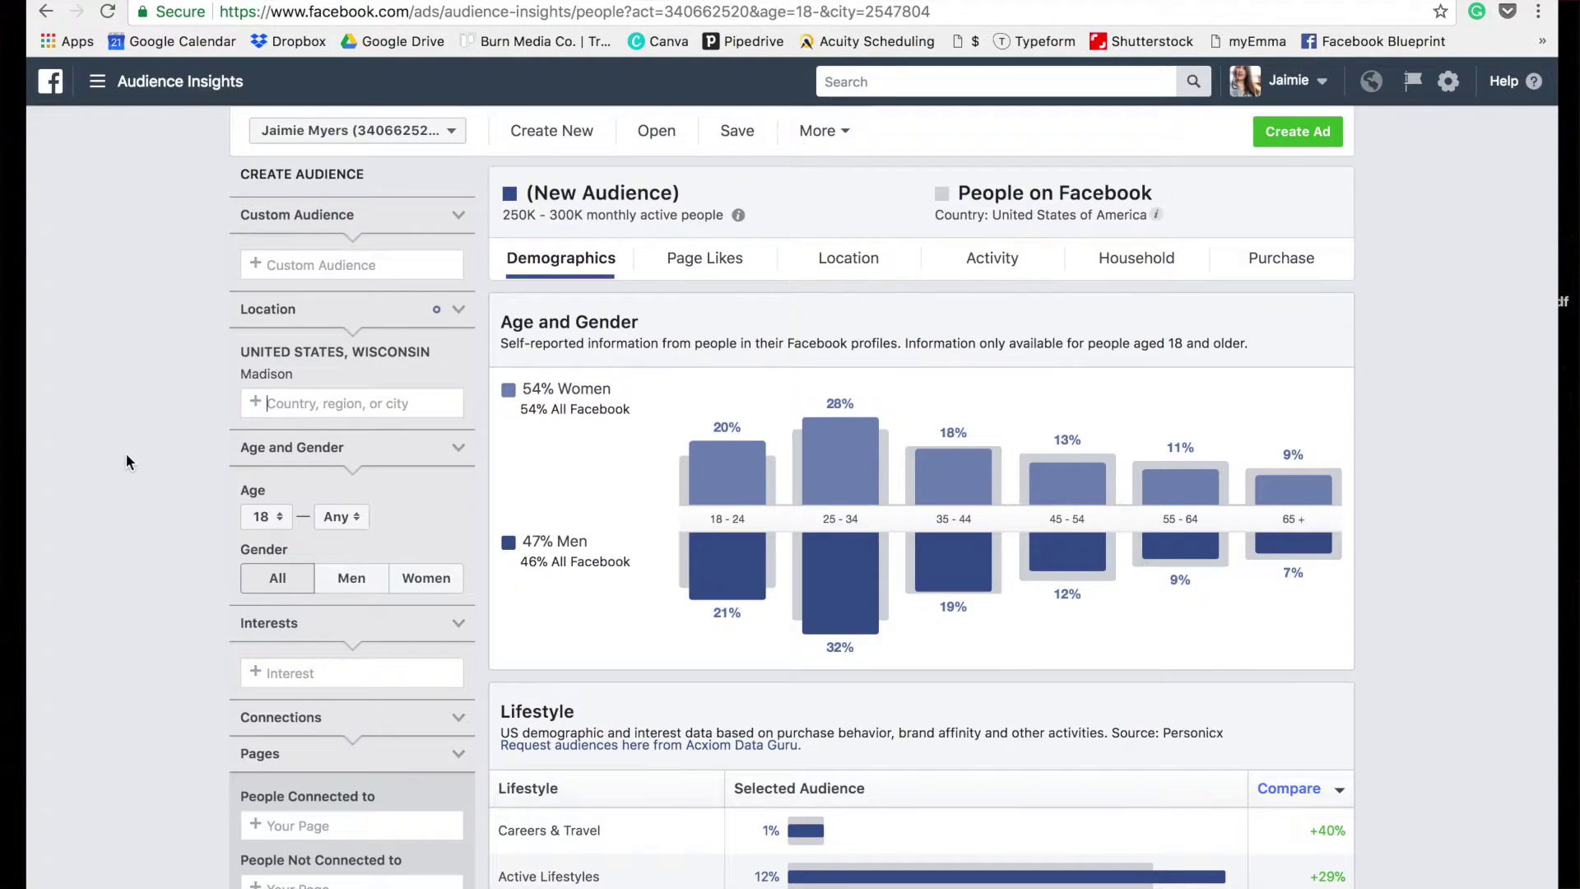
# Step: Limit the audience to women aged 25 to 45
pyautogui.click(270, 517)
pyautogui.scroll(-3, 289, 540)
pyautogui.click(292, 547)
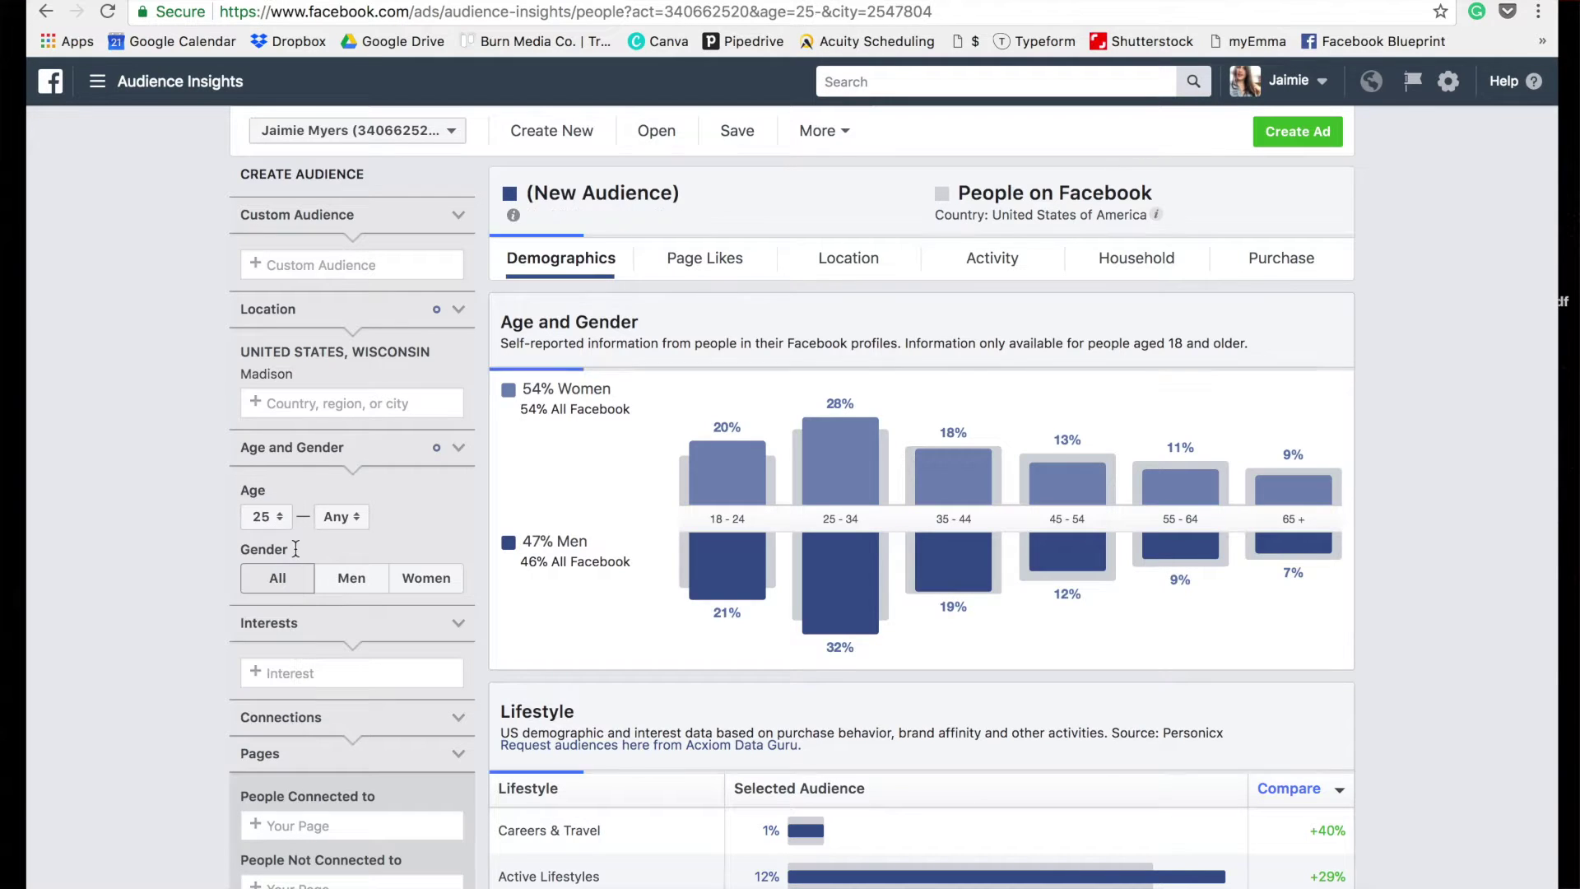
pyautogui.click(344, 517)
pyautogui.moveTo(362, 537); pyautogui.dragTo(363, 652)
pyautogui.click(337, 661)
pyautogui.click(409, 589)
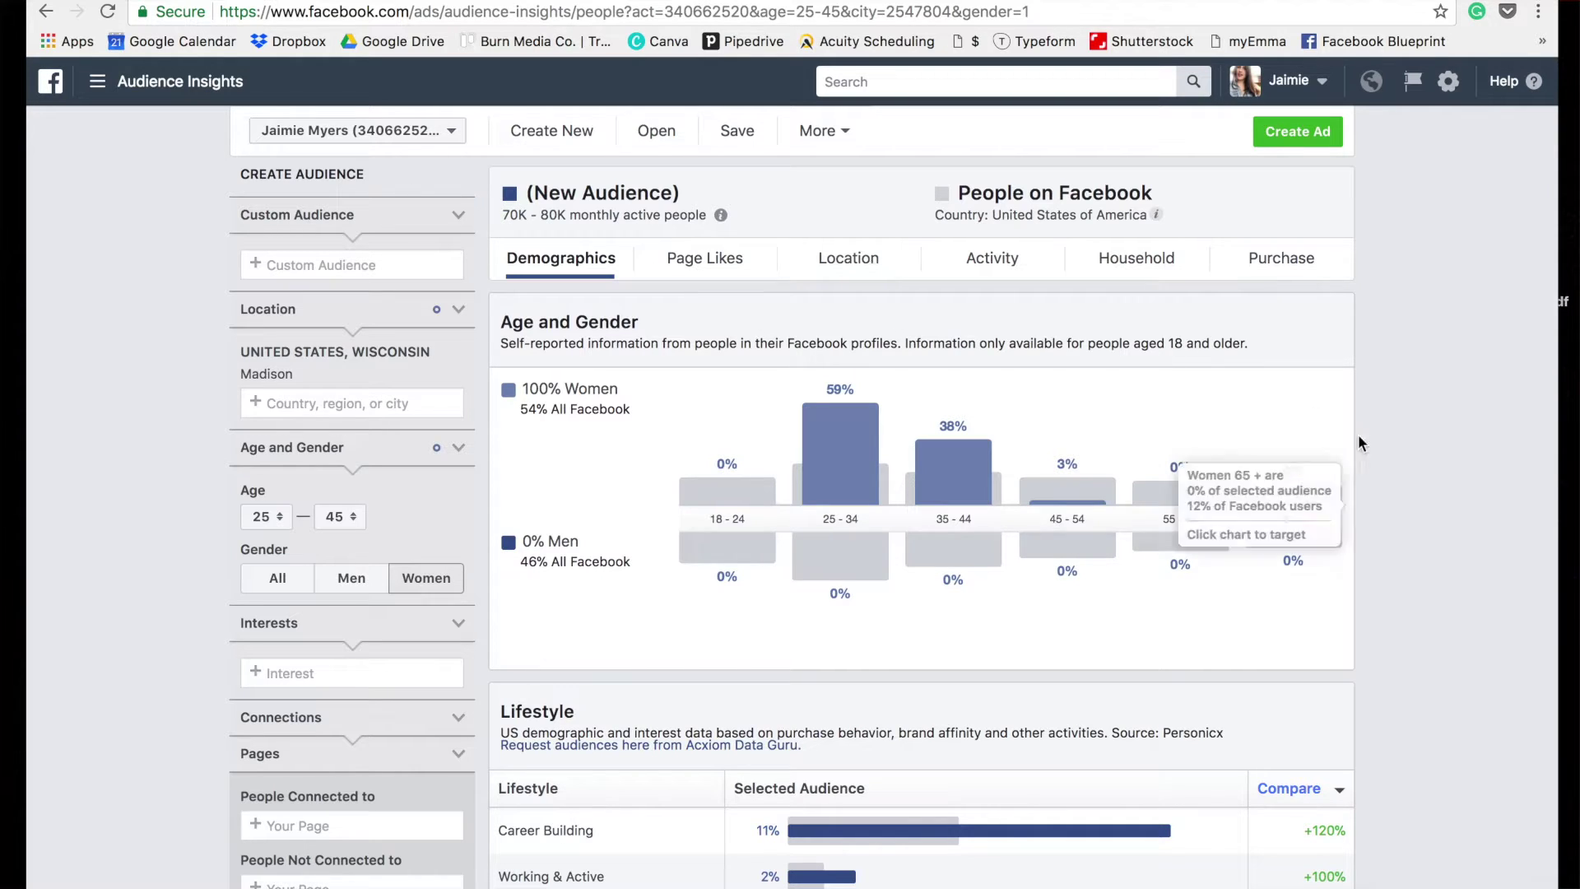
# Step: Examine the age distribution and lifestyle categories of the Madison women's audience
pyautogui.moveTo(827, 458)
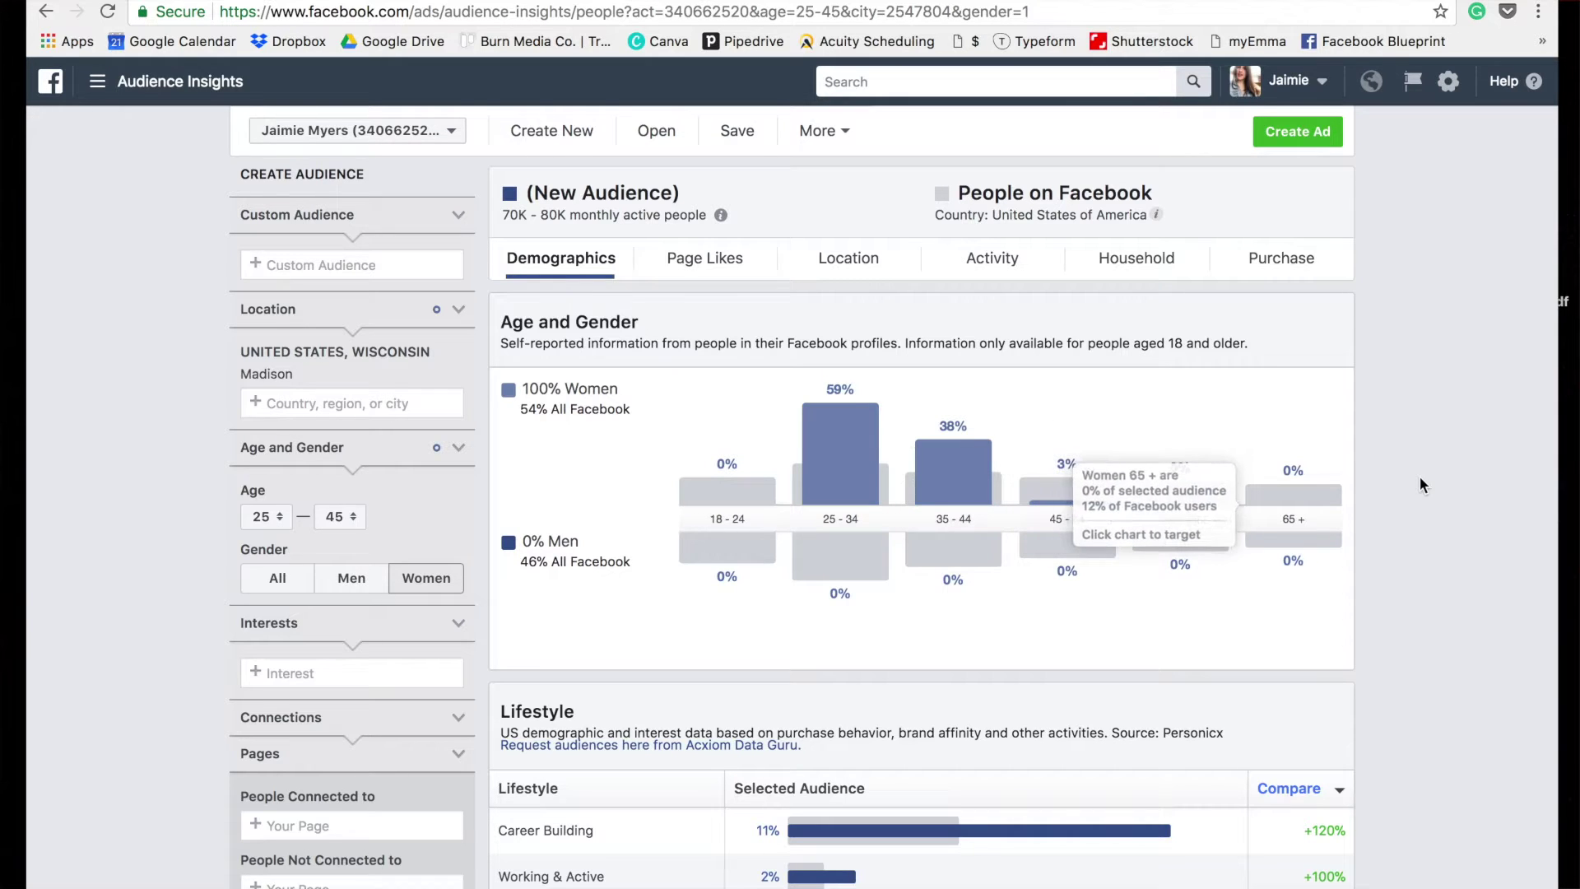
pyautogui.scroll(-3, 1419, 477)
pyautogui.scroll(-9, 1419, 478)
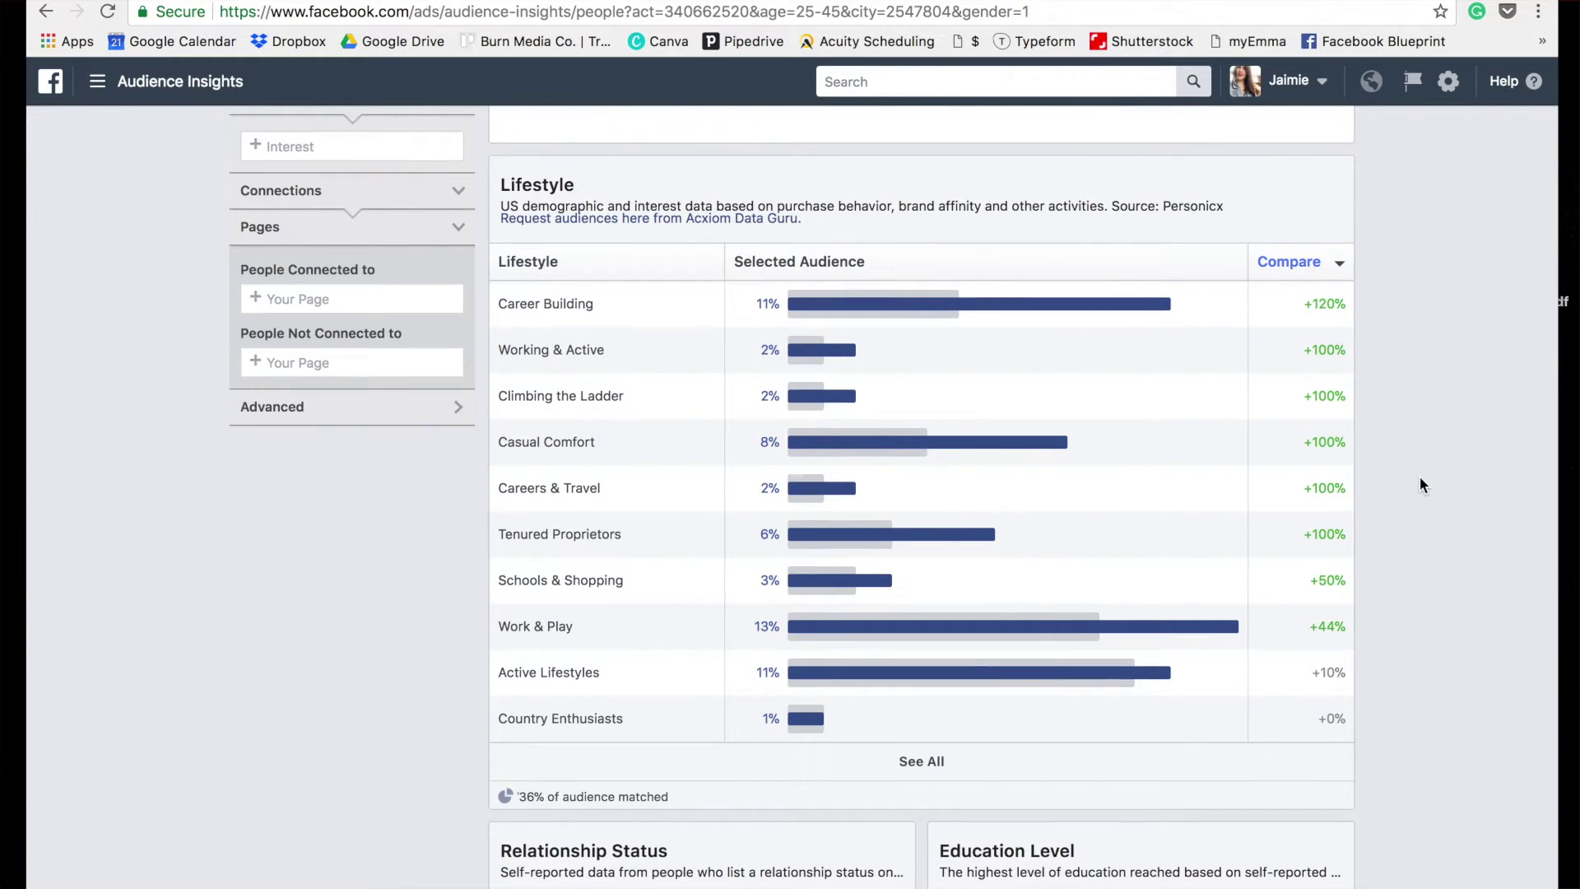
pyautogui.moveTo(1150, 305)
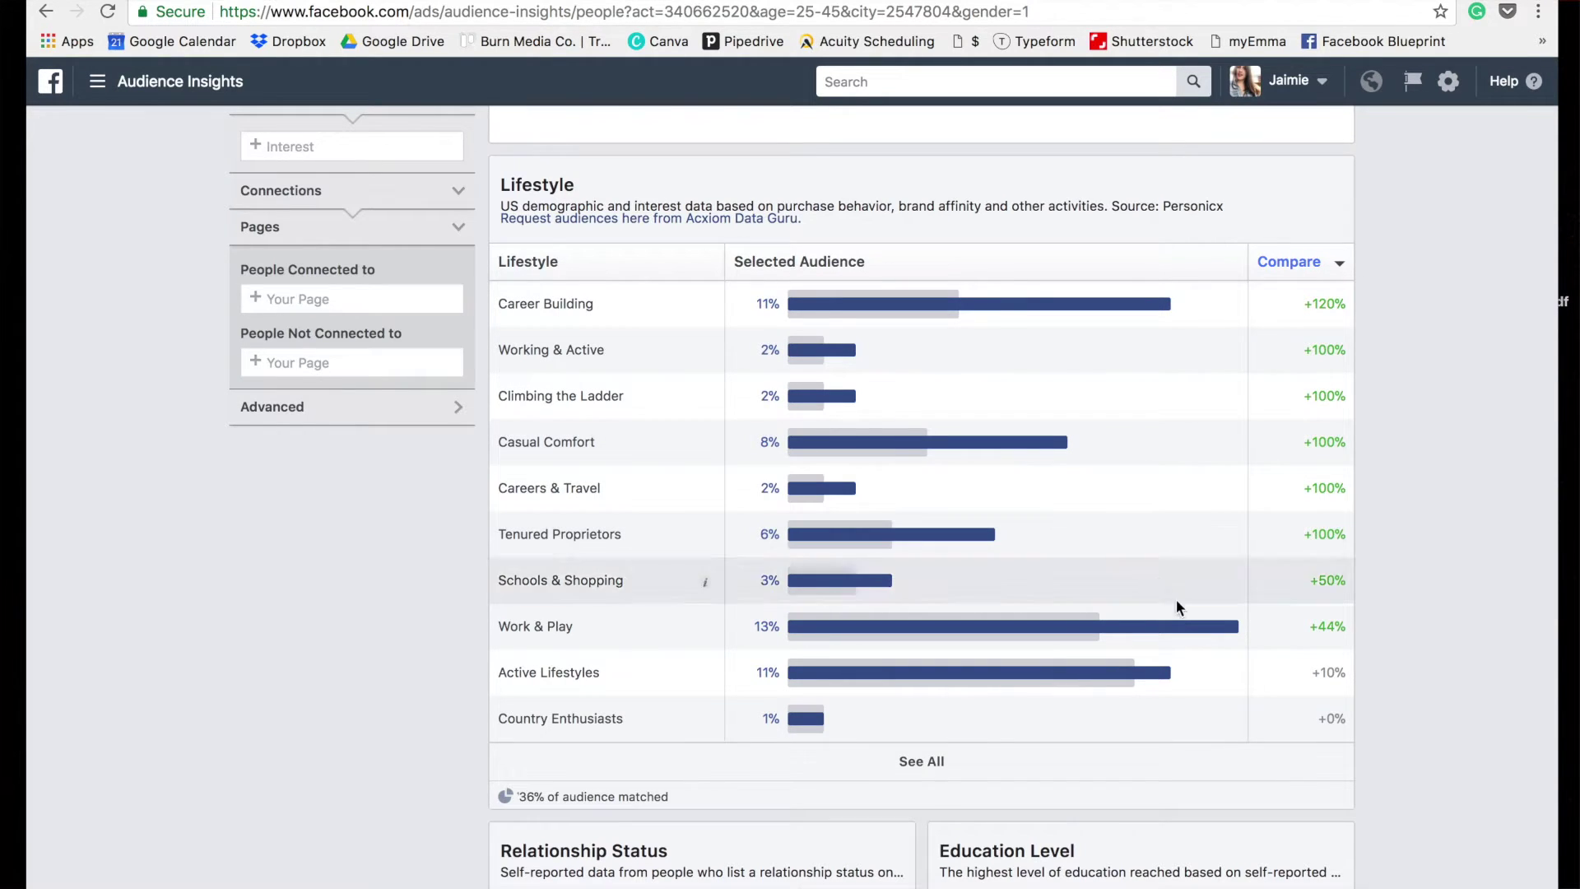
# Step: Examine the Madison women's audience by lifestyle, relationship status, education level and job title
pyautogui.moveTo(1144, 673)
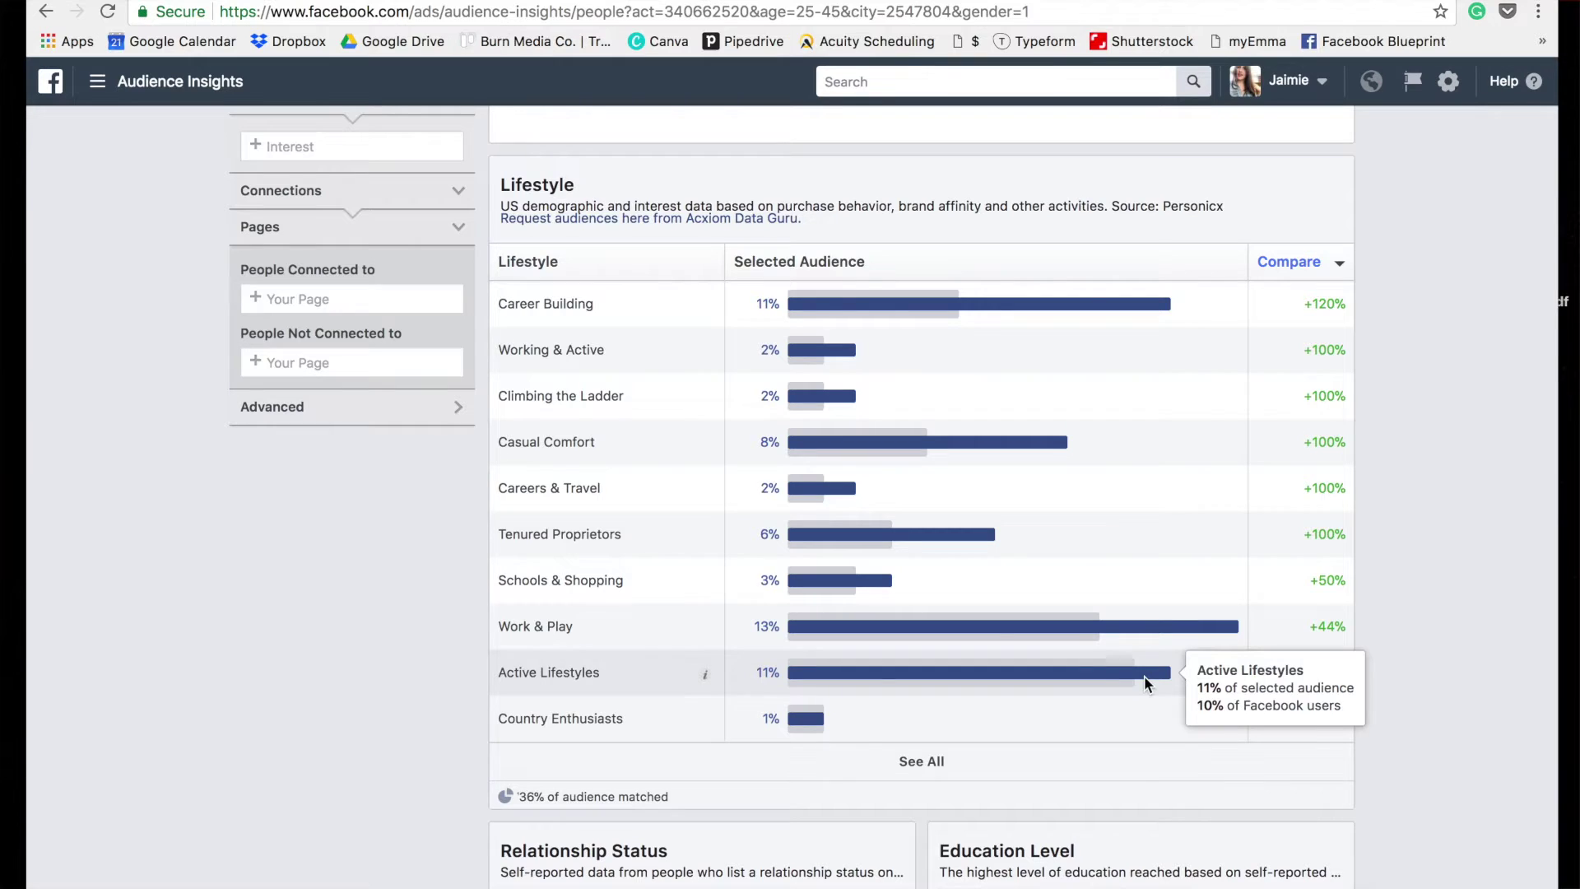
pyautogui.scroll(-6, 1401, 666)
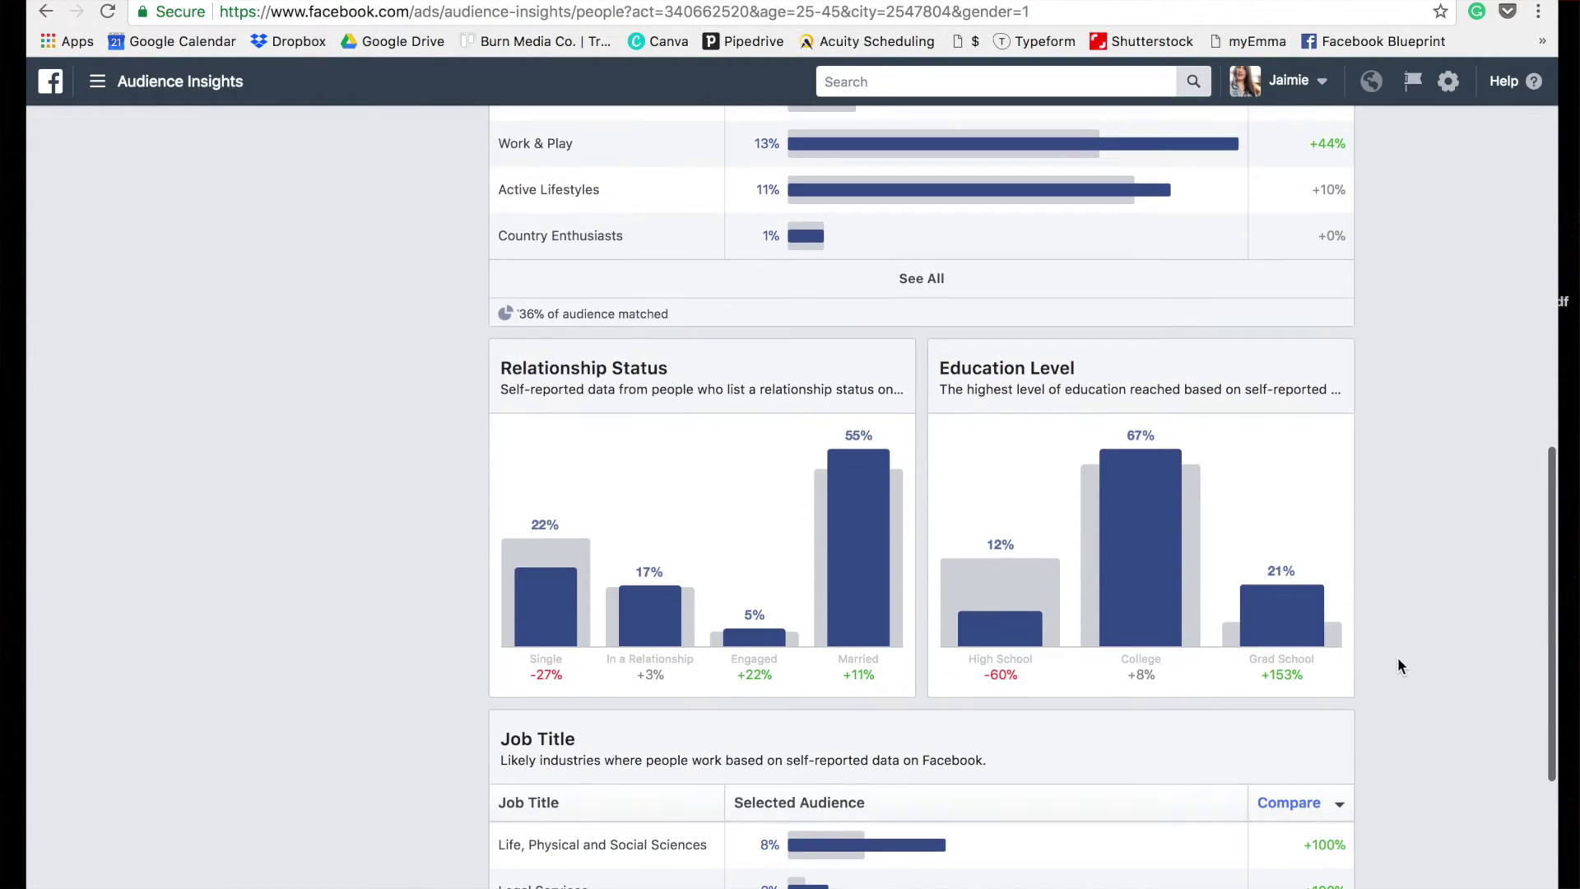
pyautogui.moveTo(1219, 598)
pyautogui.scroll(-5, 1410, 546)
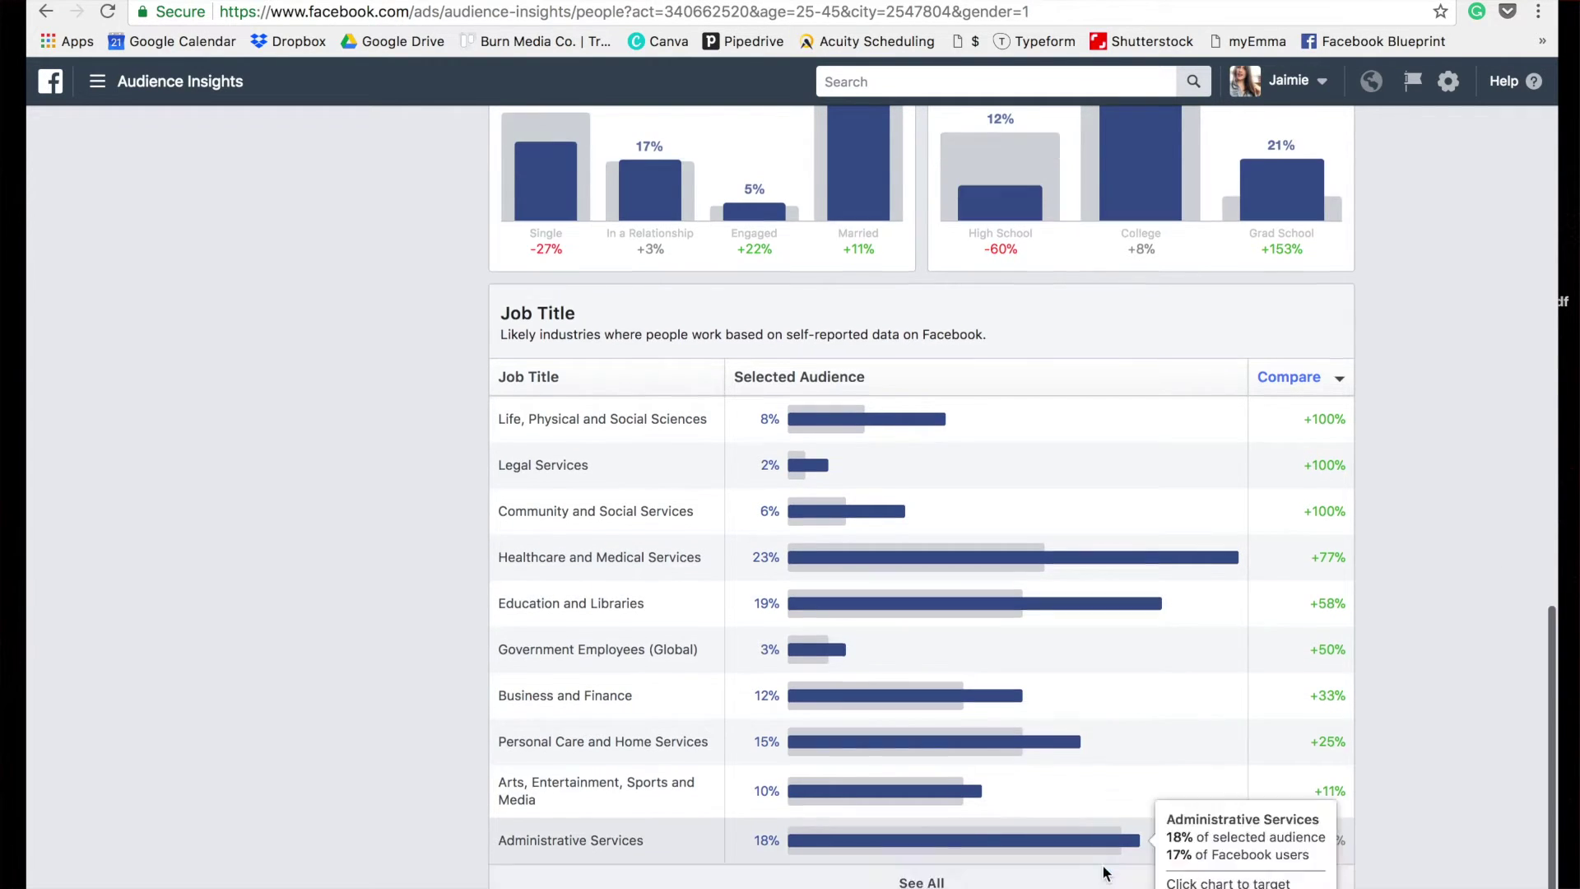
pyautogui.scroll(1, 1417, 724)
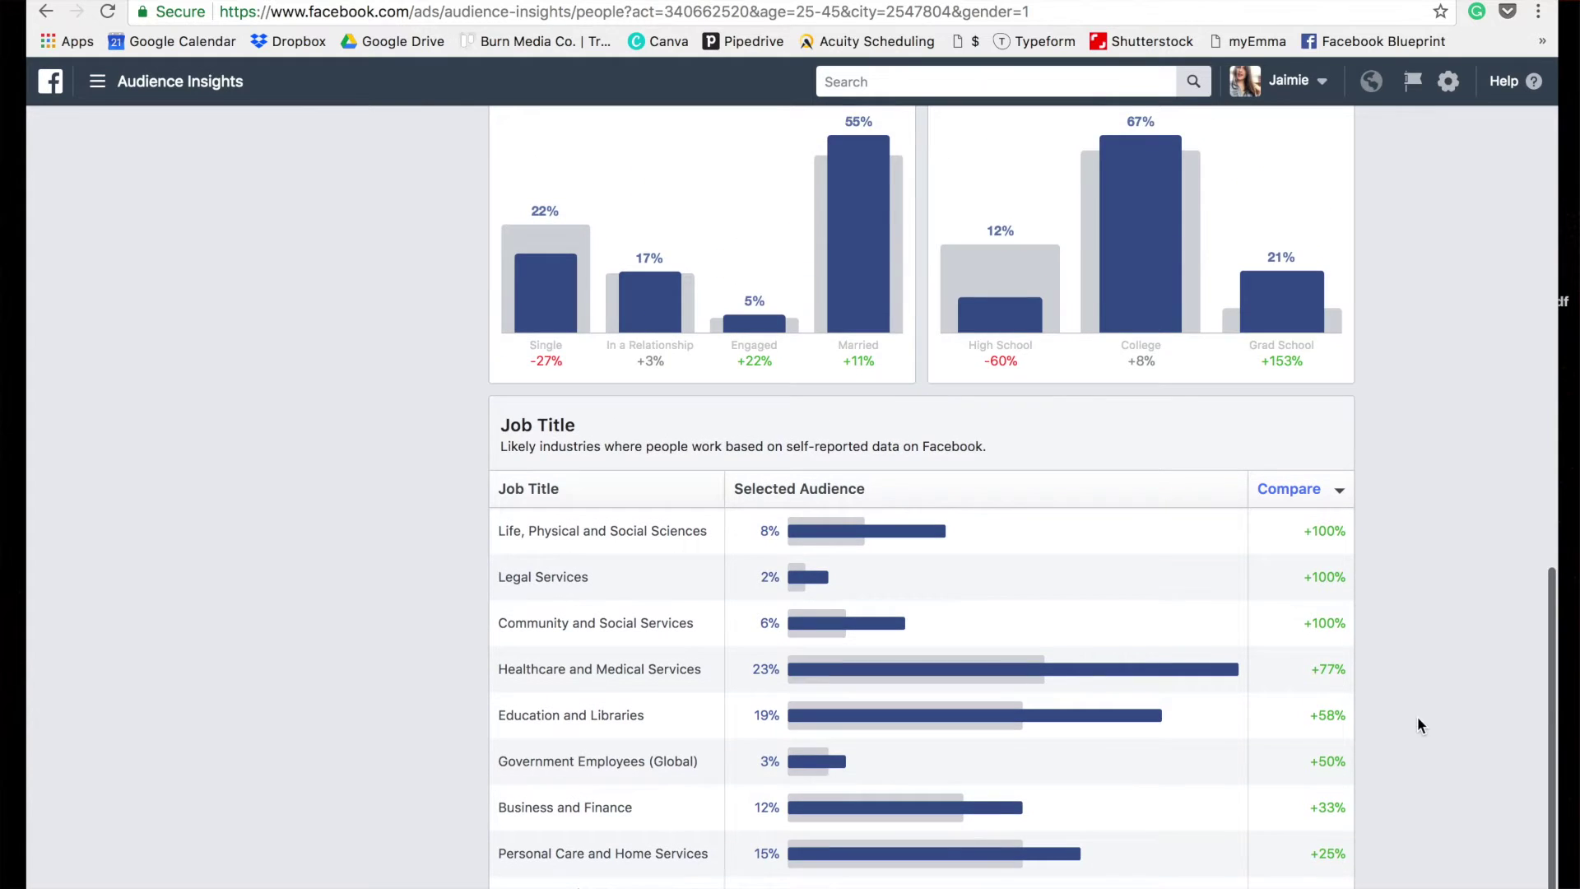
# Step: Show the Page Likes insights, expand the full list of top categories and review the pages in it
pyautogui.moveTo(1544, 699); pyautogui.dragTo(1566, 205)
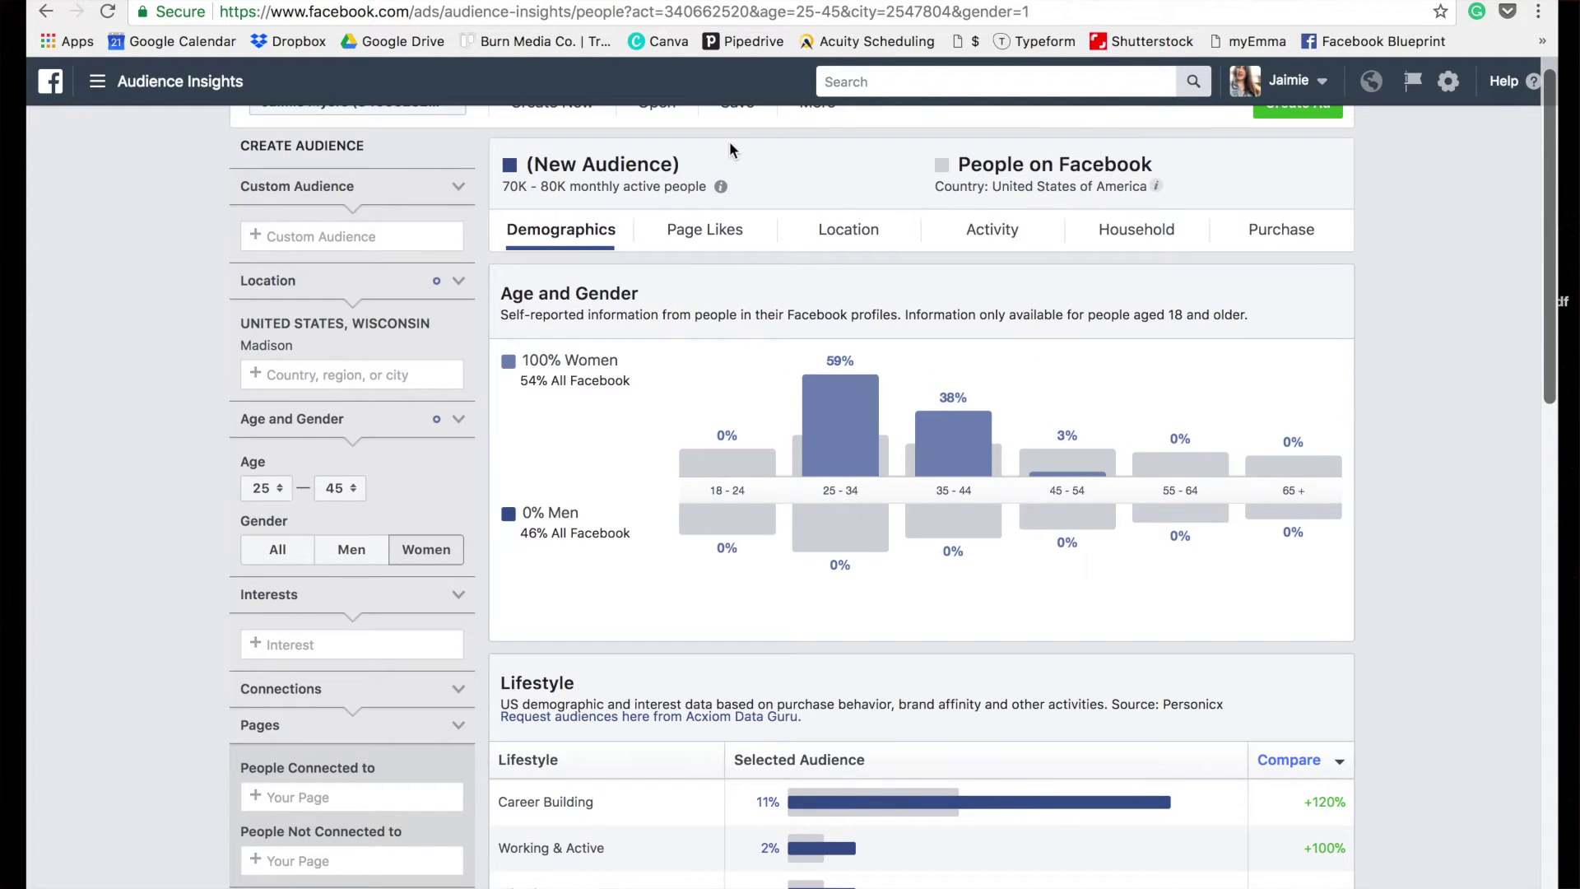
pyautogui.click(705, 229)
pyautogui.scroll(-2, 1406, 234)
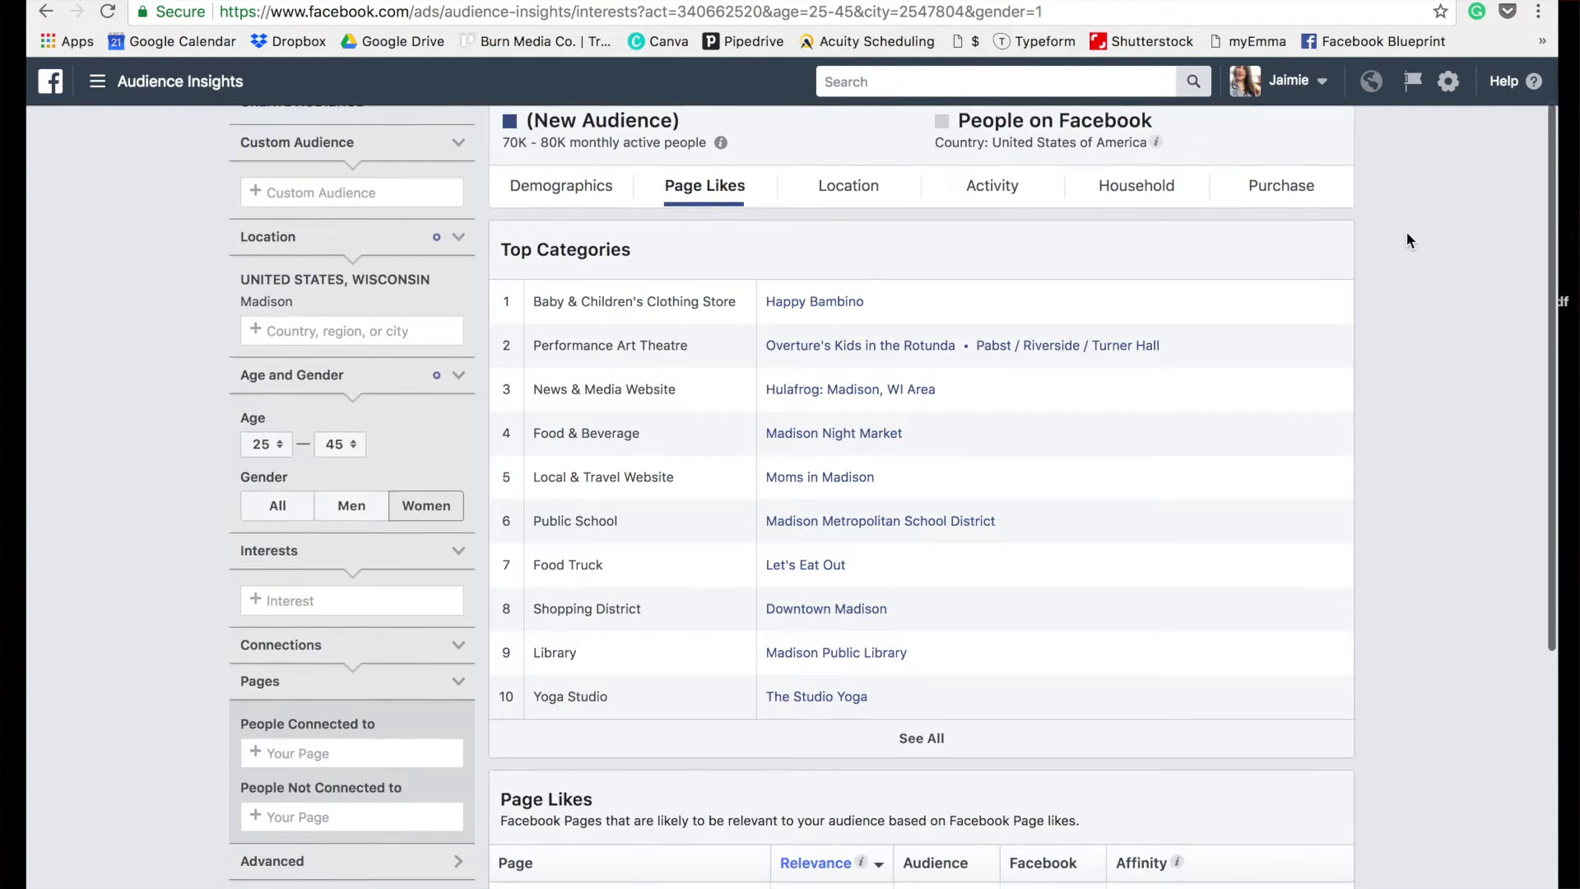
pyautogui.click(946, 701)
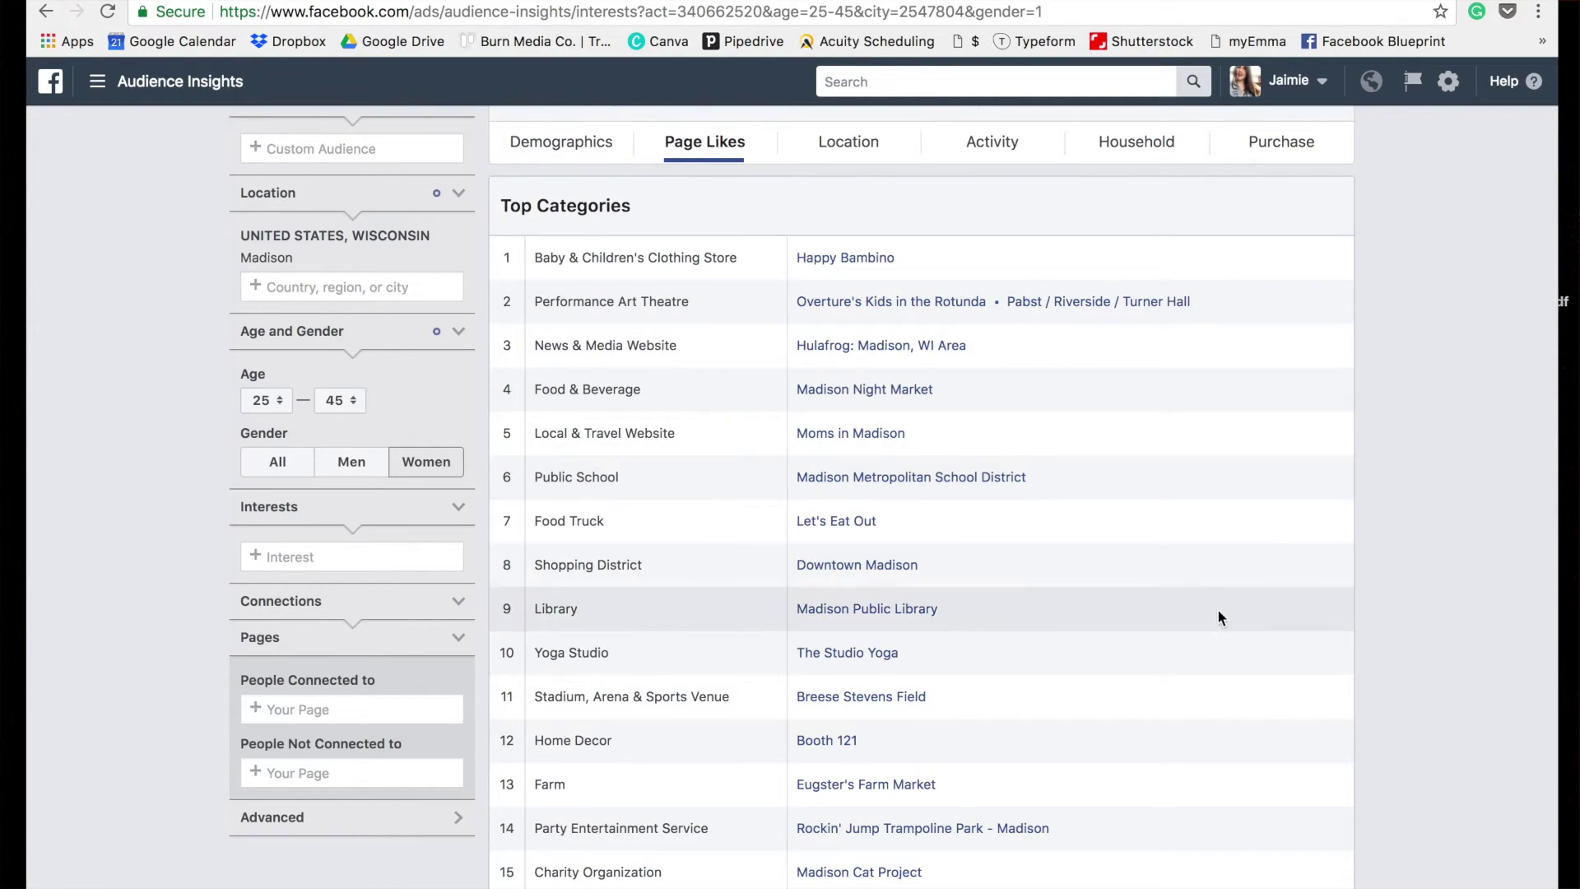
pyautogui.scroll(-4, 1218, 715)
pyautogui.scroll(-5, 1216, 716)
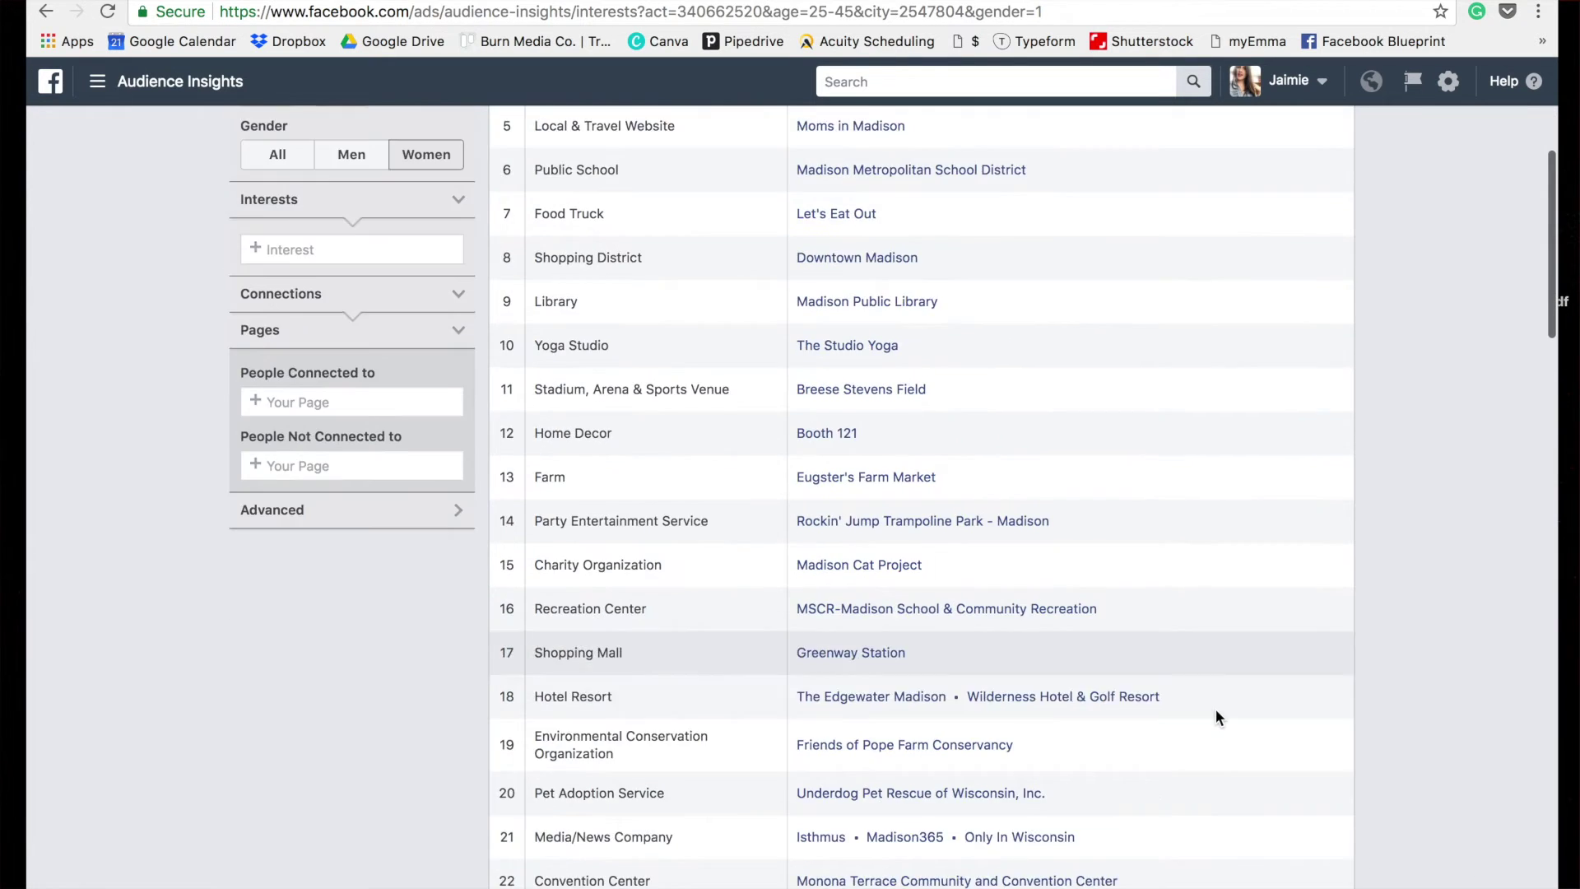
pyautogui.moveTo(1551, 326); pyautogui.dragTo(1548, 518)
# Step: Check the audience's top cities in the Location insights and its frequency of activities in the Activity insights
pyautogui.moveTo(1538, 461); pyautogui.dragTo(1526, 185)
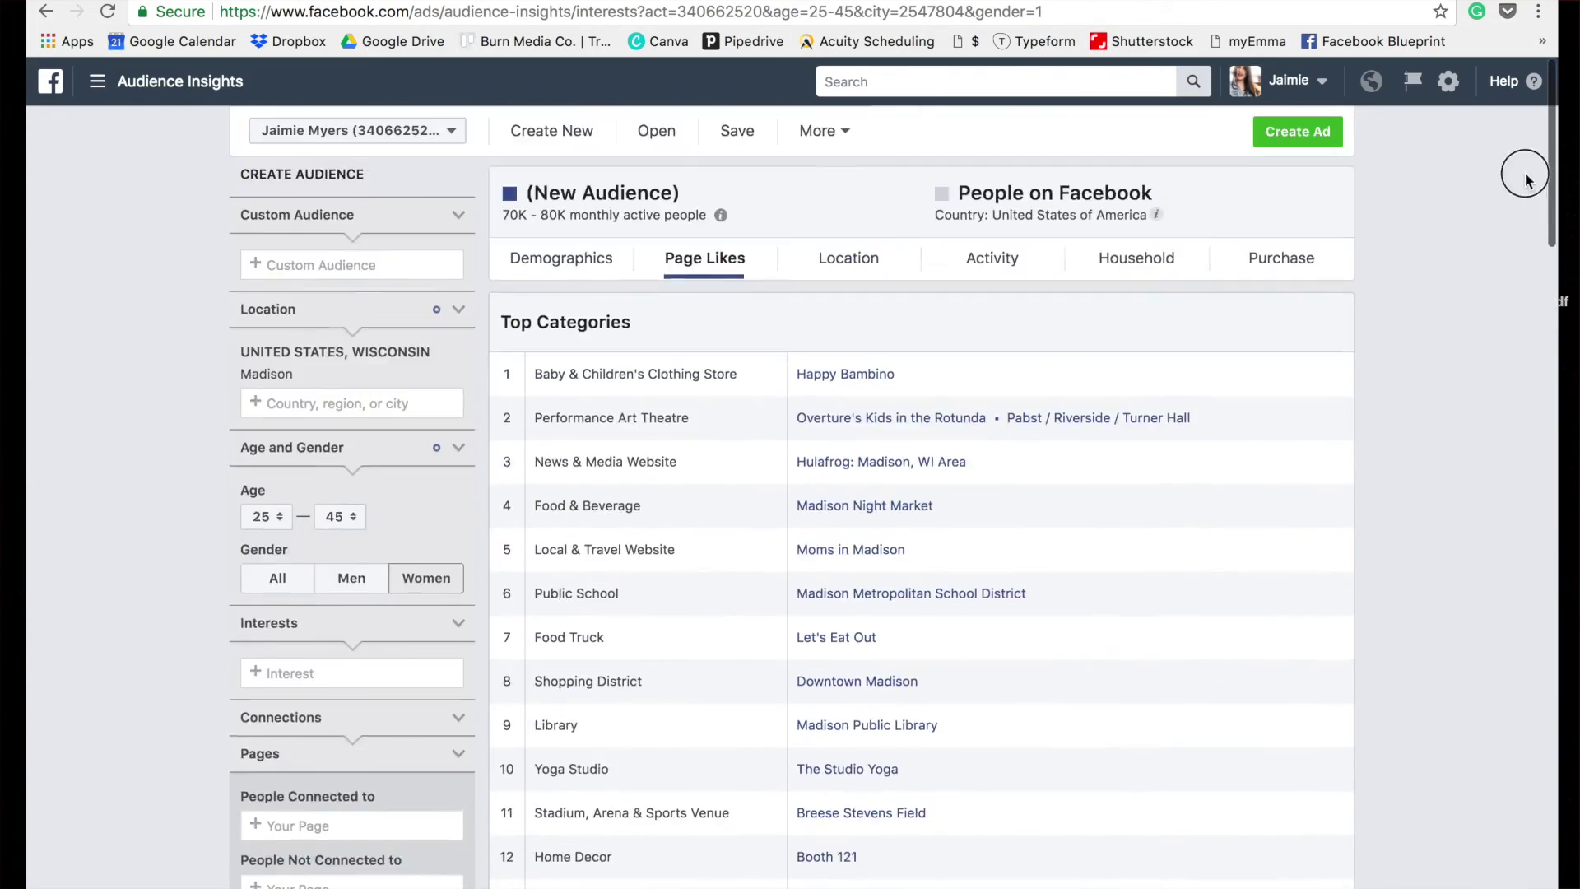
pyautogui.click(849, 258)
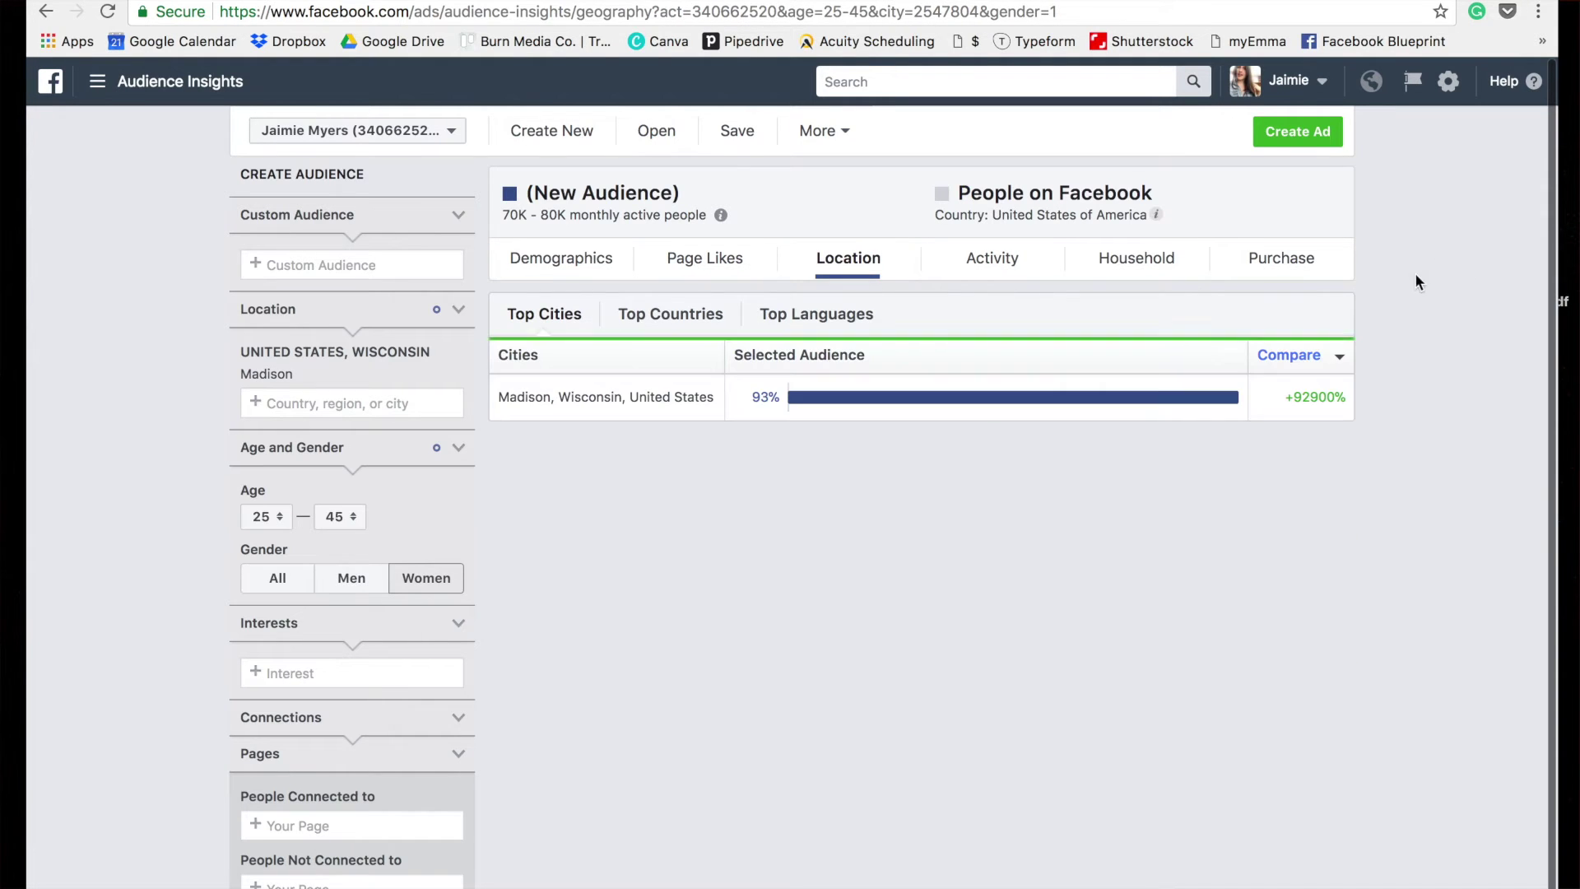
pyautogui.click(993, 265)
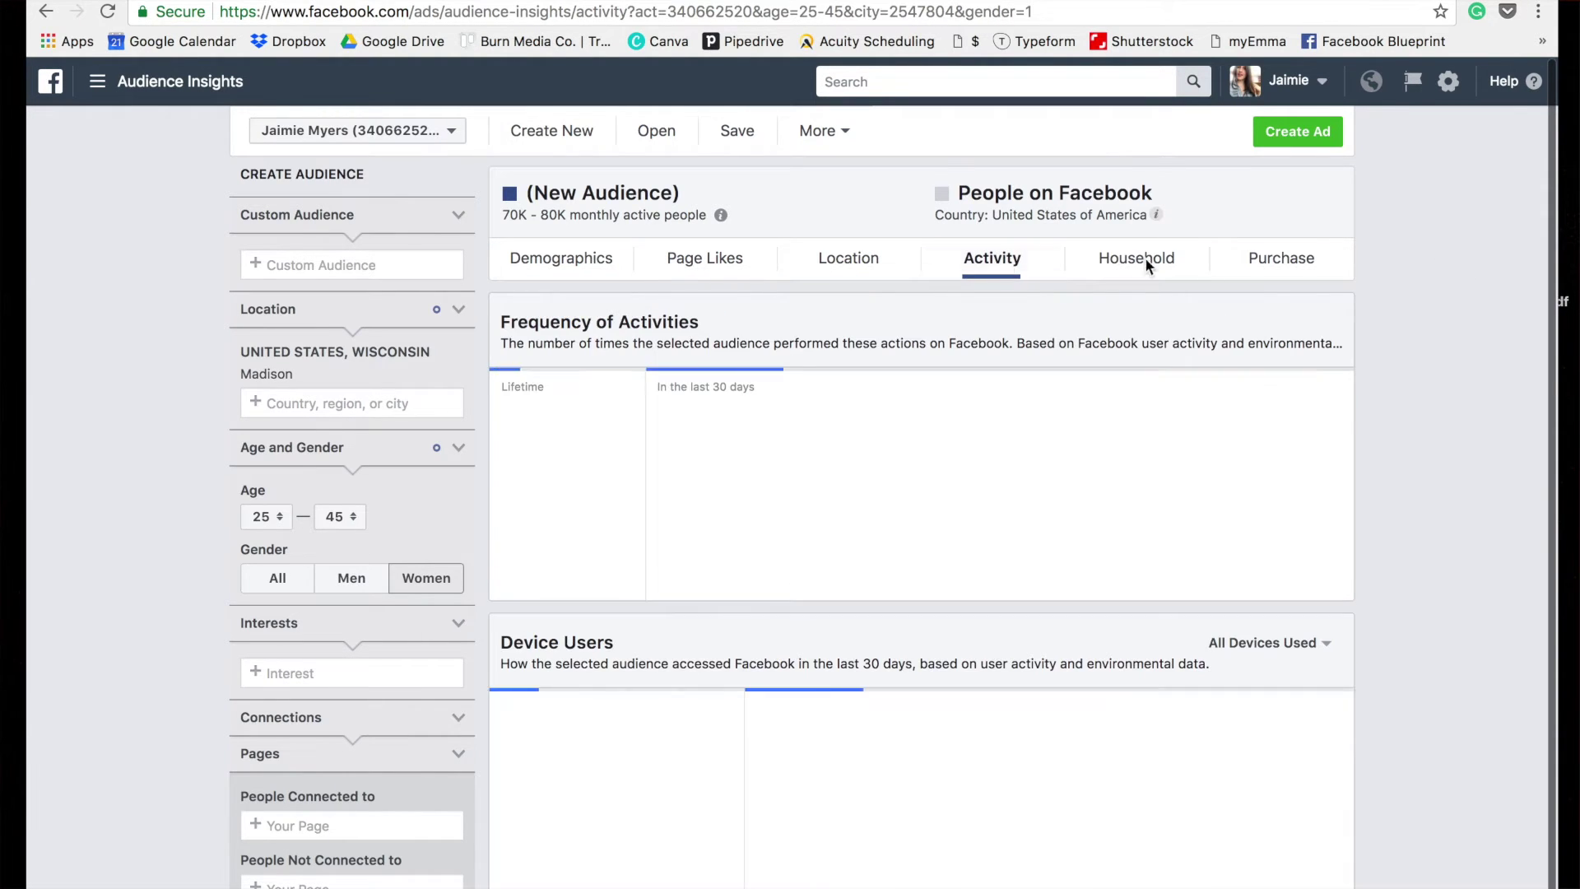
pyautogui.scroll(-1, 1334, 271)
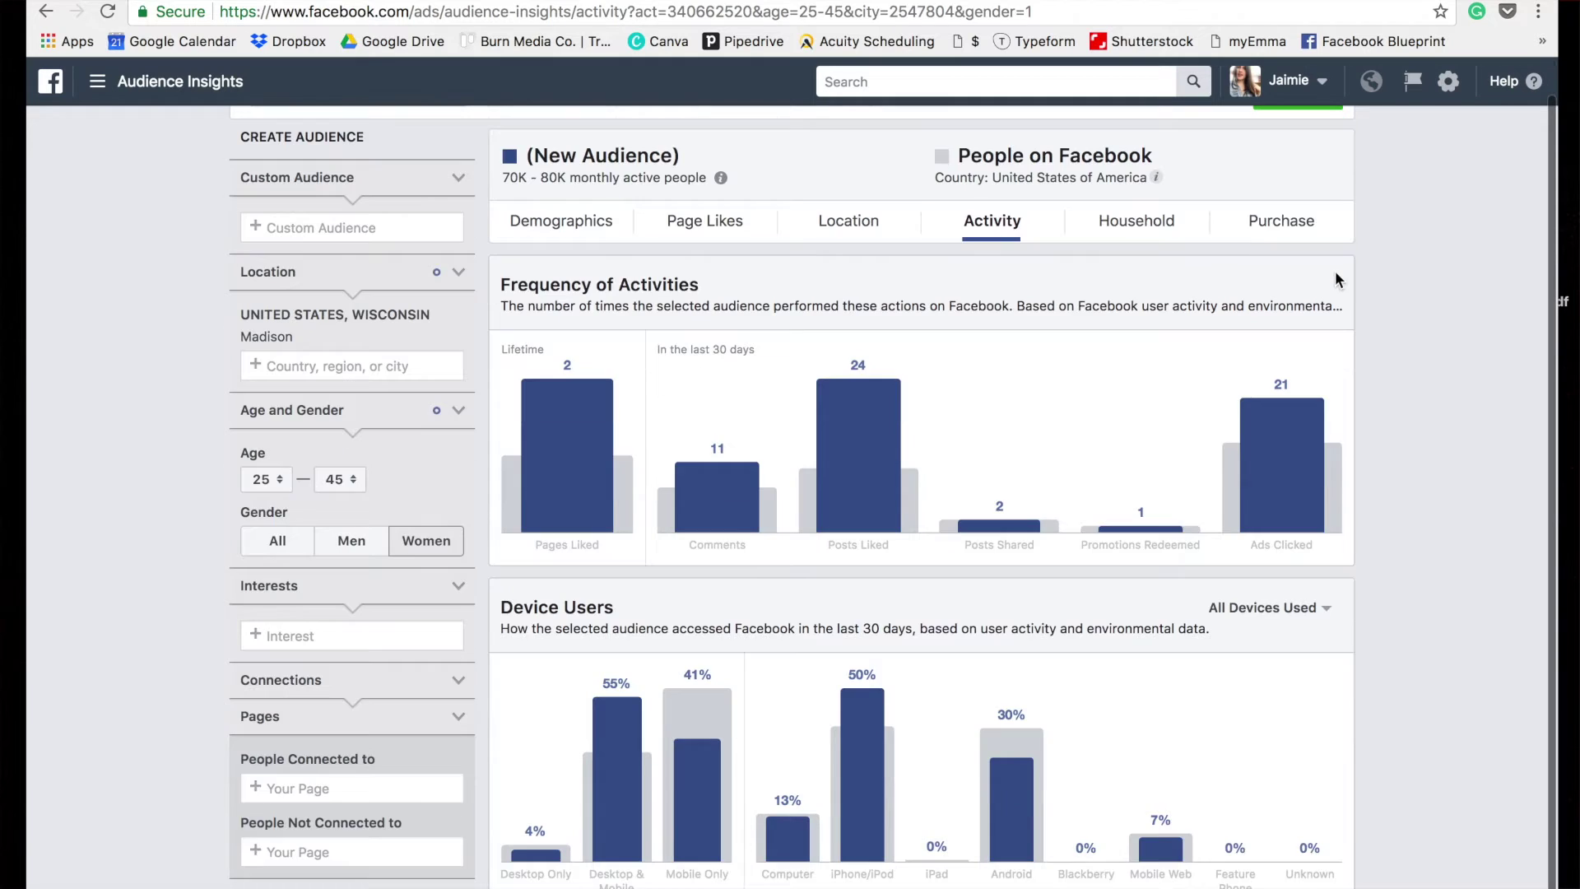
pyautogui.moveTo(1283, 494)
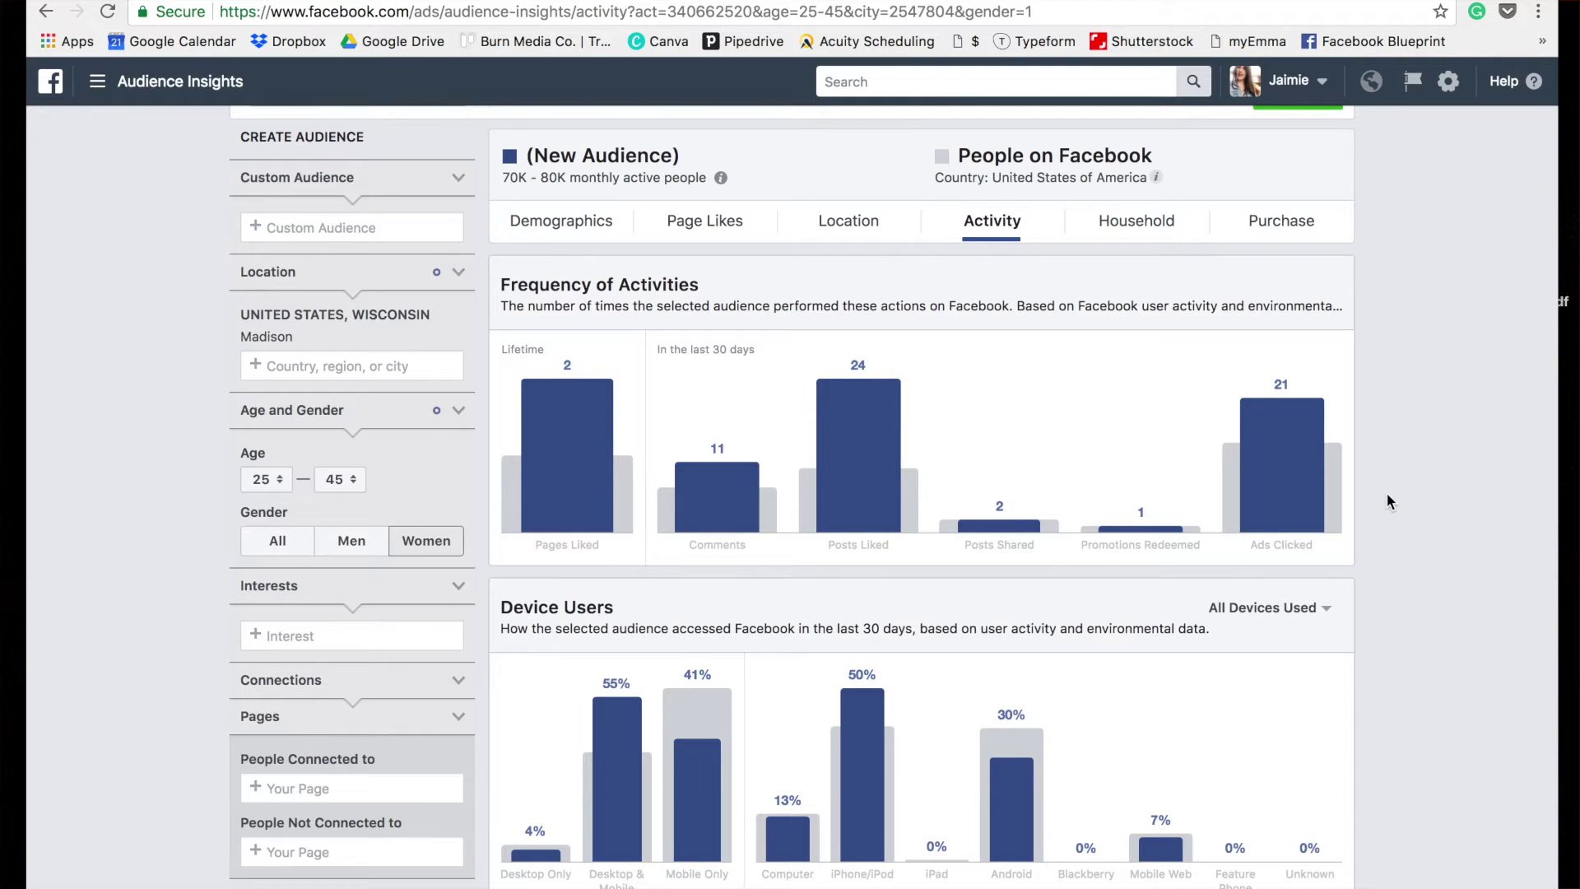
# Step: Examine the Household insights for income, home ownership, household size, home market value and spending methods
pyautogui.click(1156, 218)
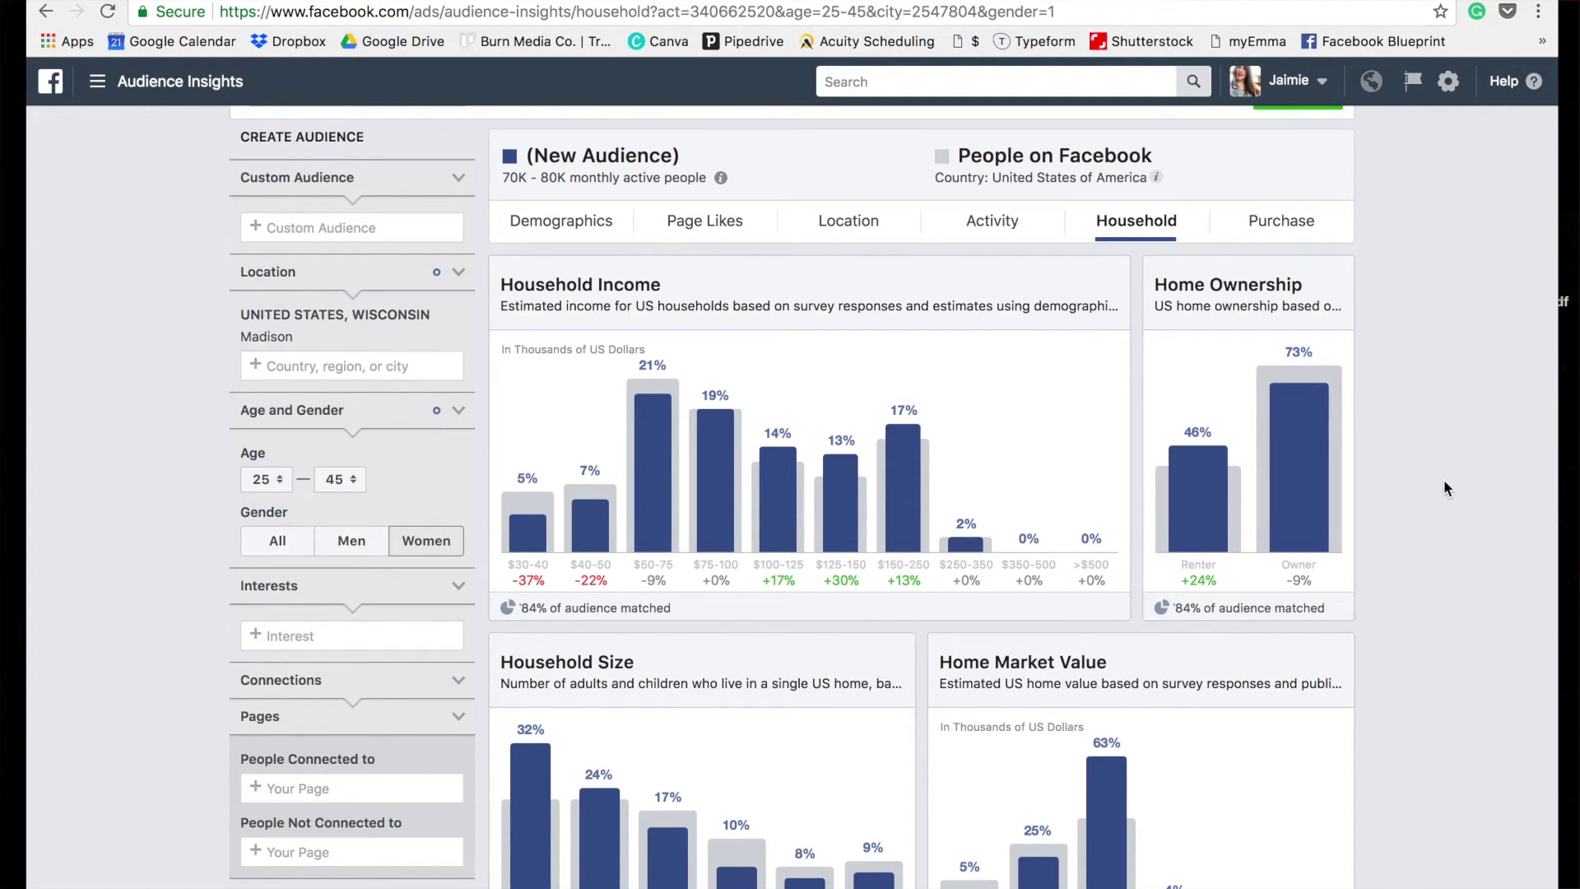
pyautogui.scroll(-2, 1443, 482)
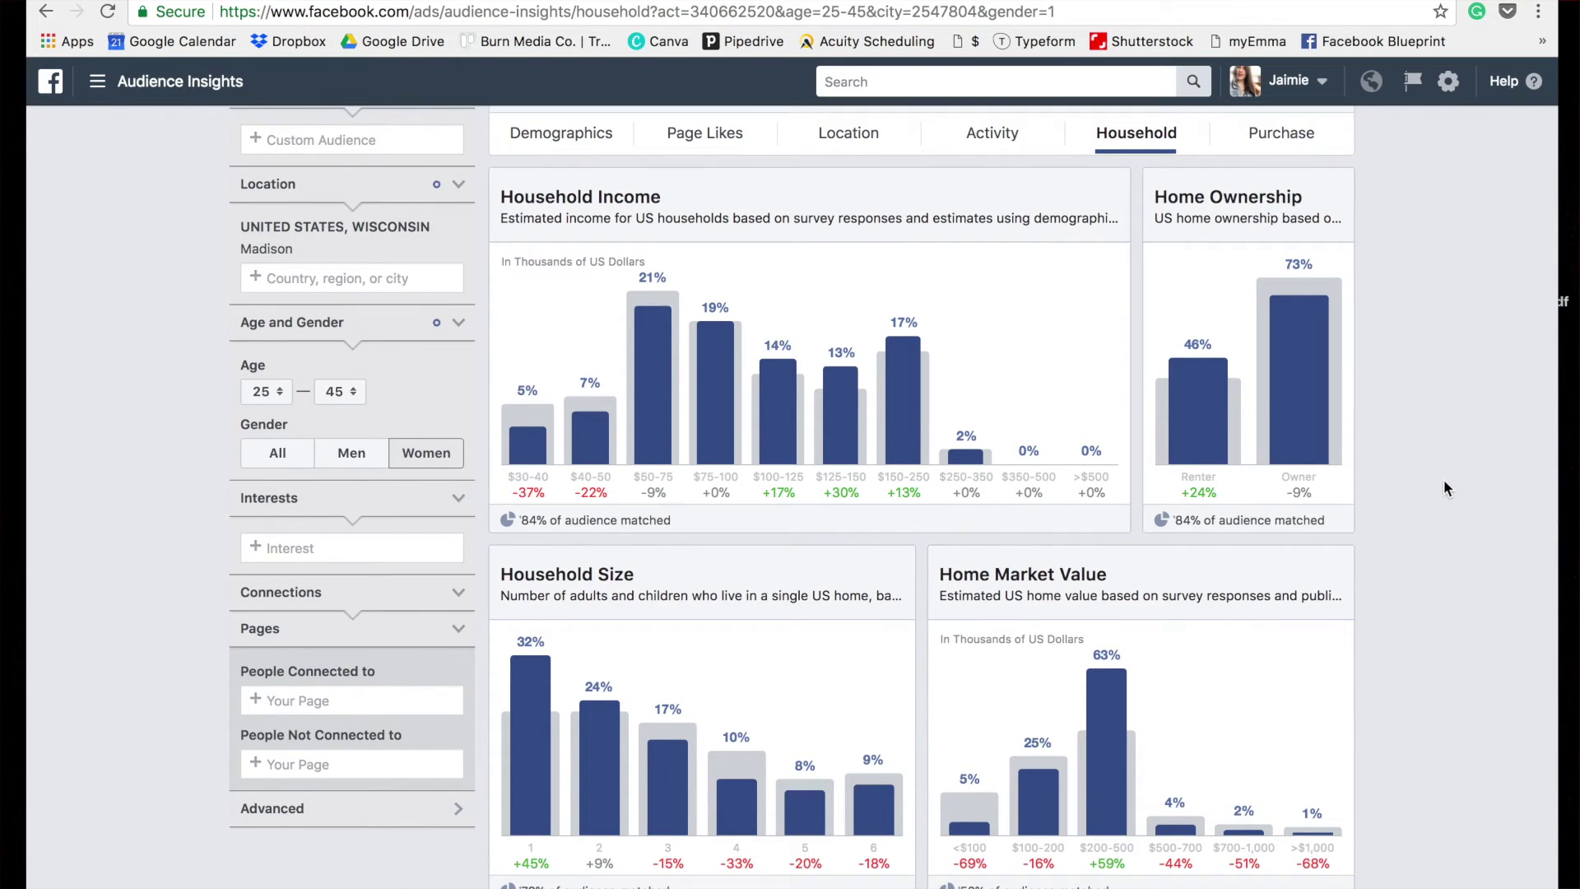
pyautogui.moveTo(1201, 407)
pyautogui.scroll(-1, 1389, 481)
pyautogui.scroll(-5, 1389, 480)
pyautogui.moveTo(536, 480)
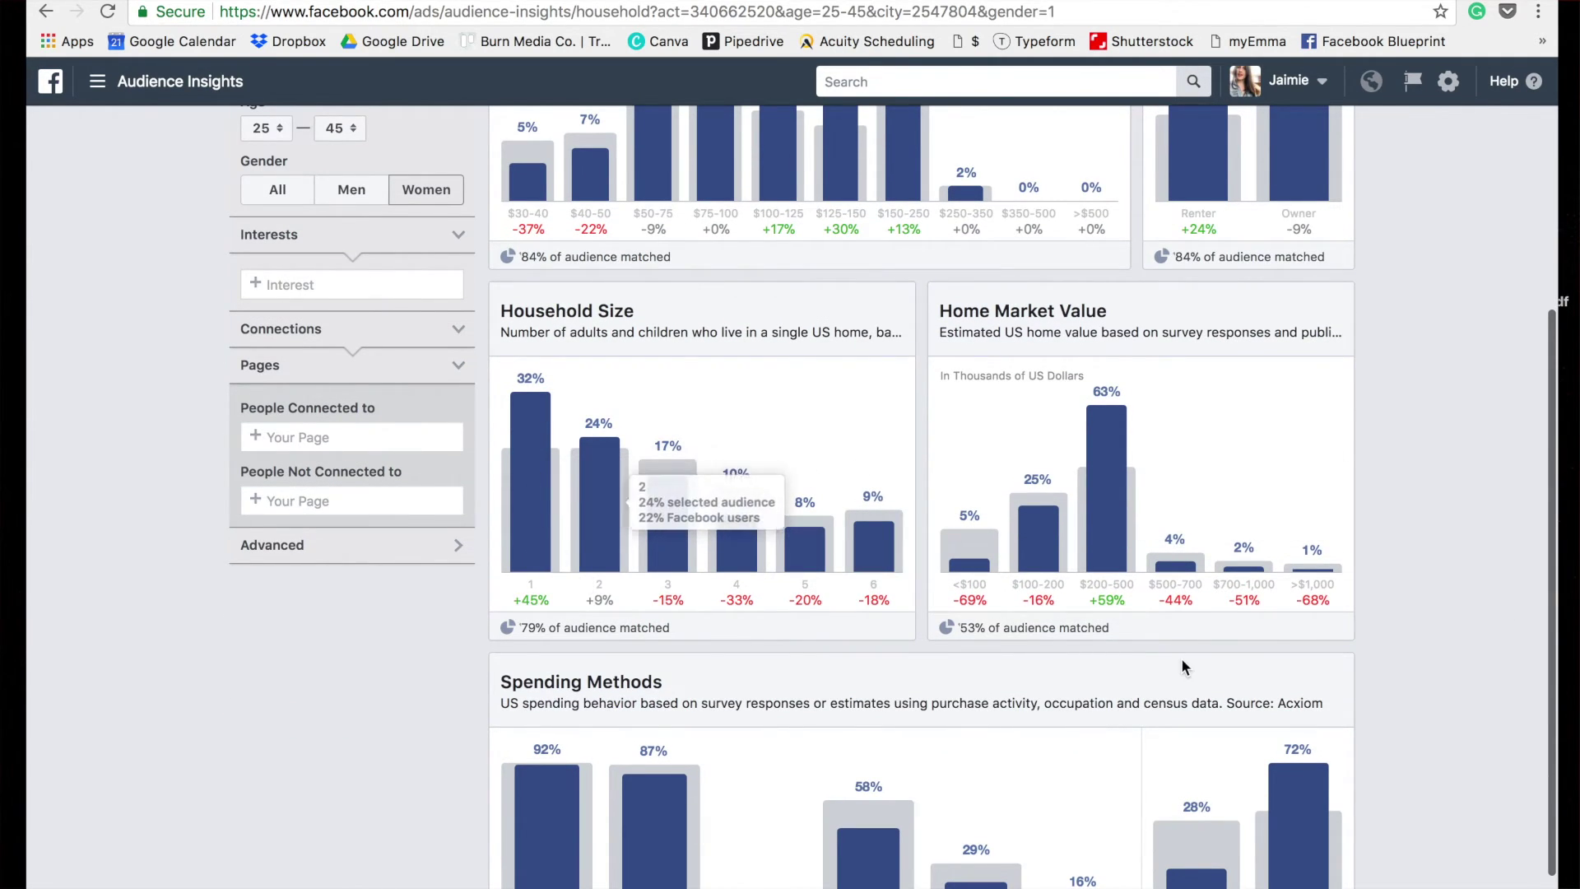
pyautogui.scroll(-2, 1345, 621)
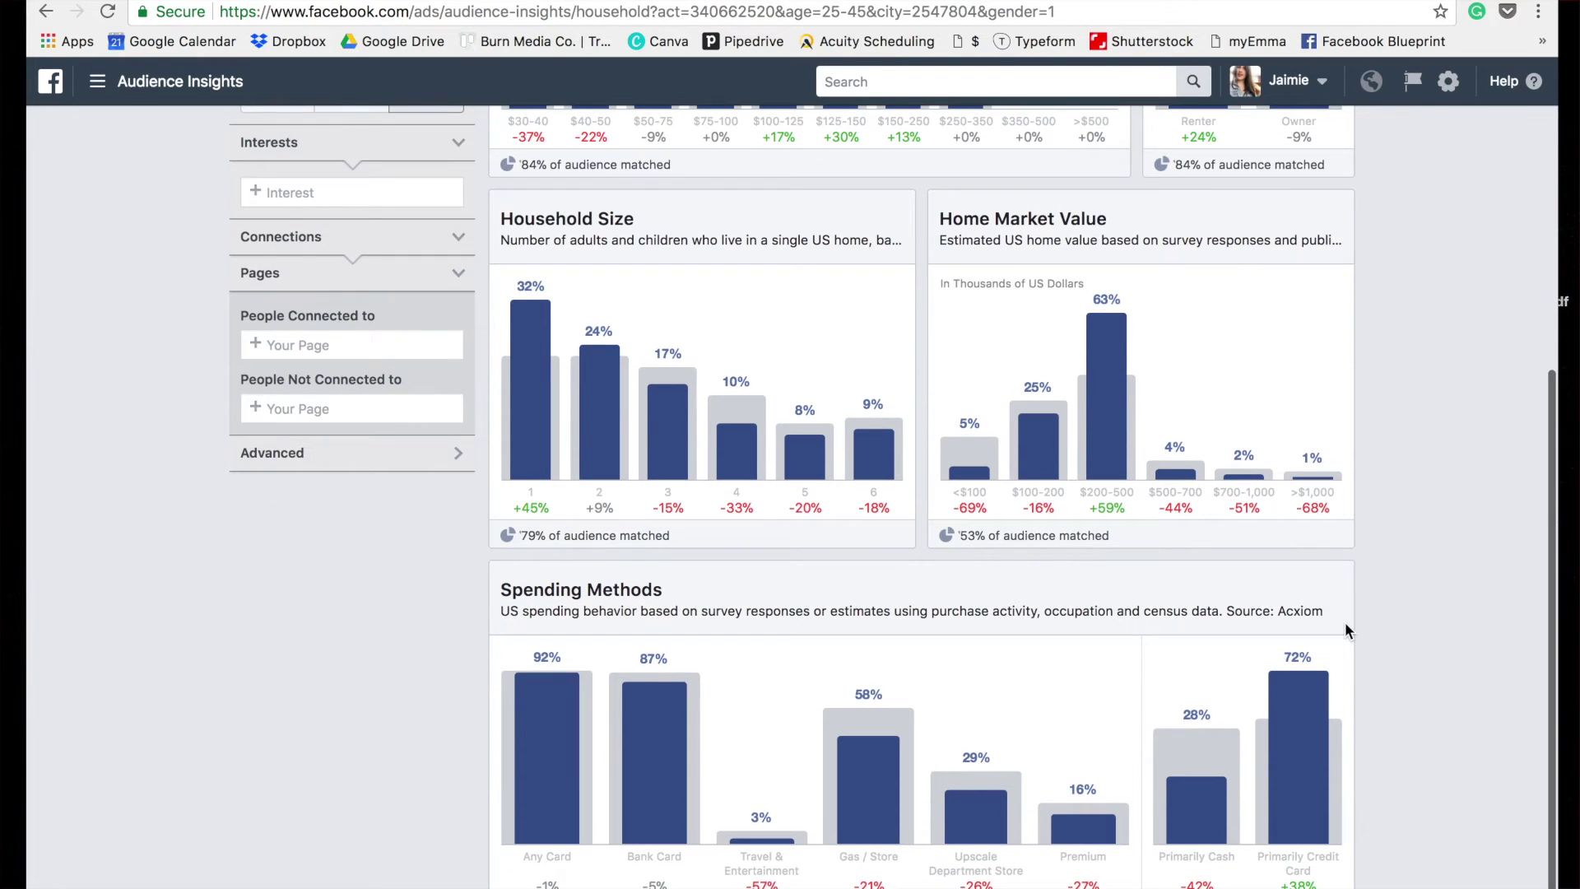
pyautogui.moveTo(1300, 699)
# Step: Examine the audience's purchase behavior by category, including food and drink, health and beauty, household products and clothing, and return to Demographics
pyautogui.scroll(11, 1331, 704)
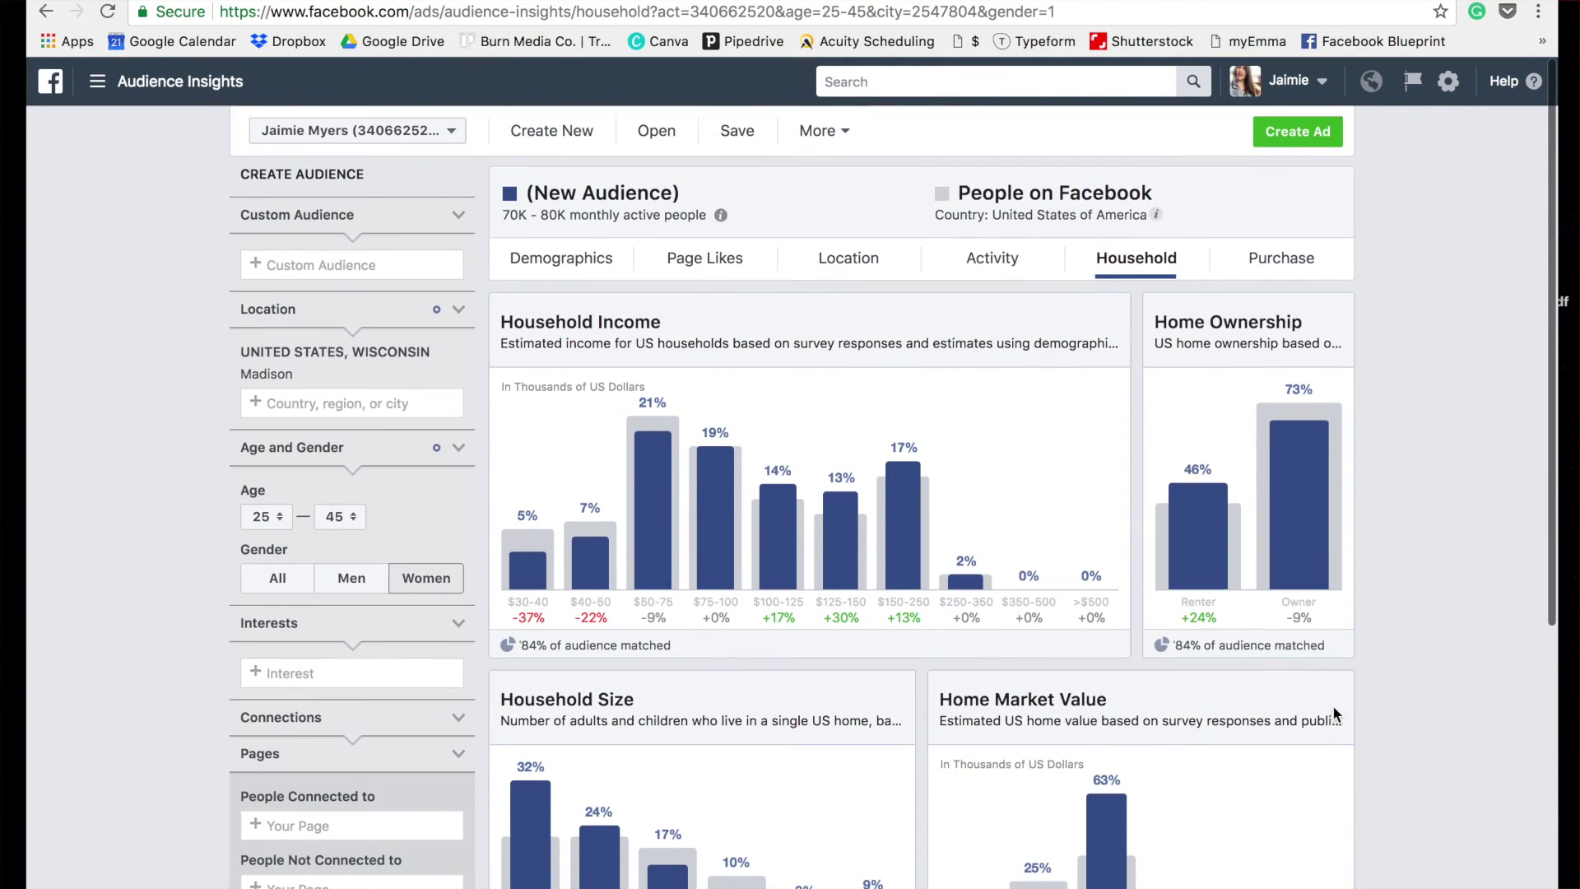
pyautogui.click(1283, 257)
pyautogui.scroll(-3, 1448, 271)
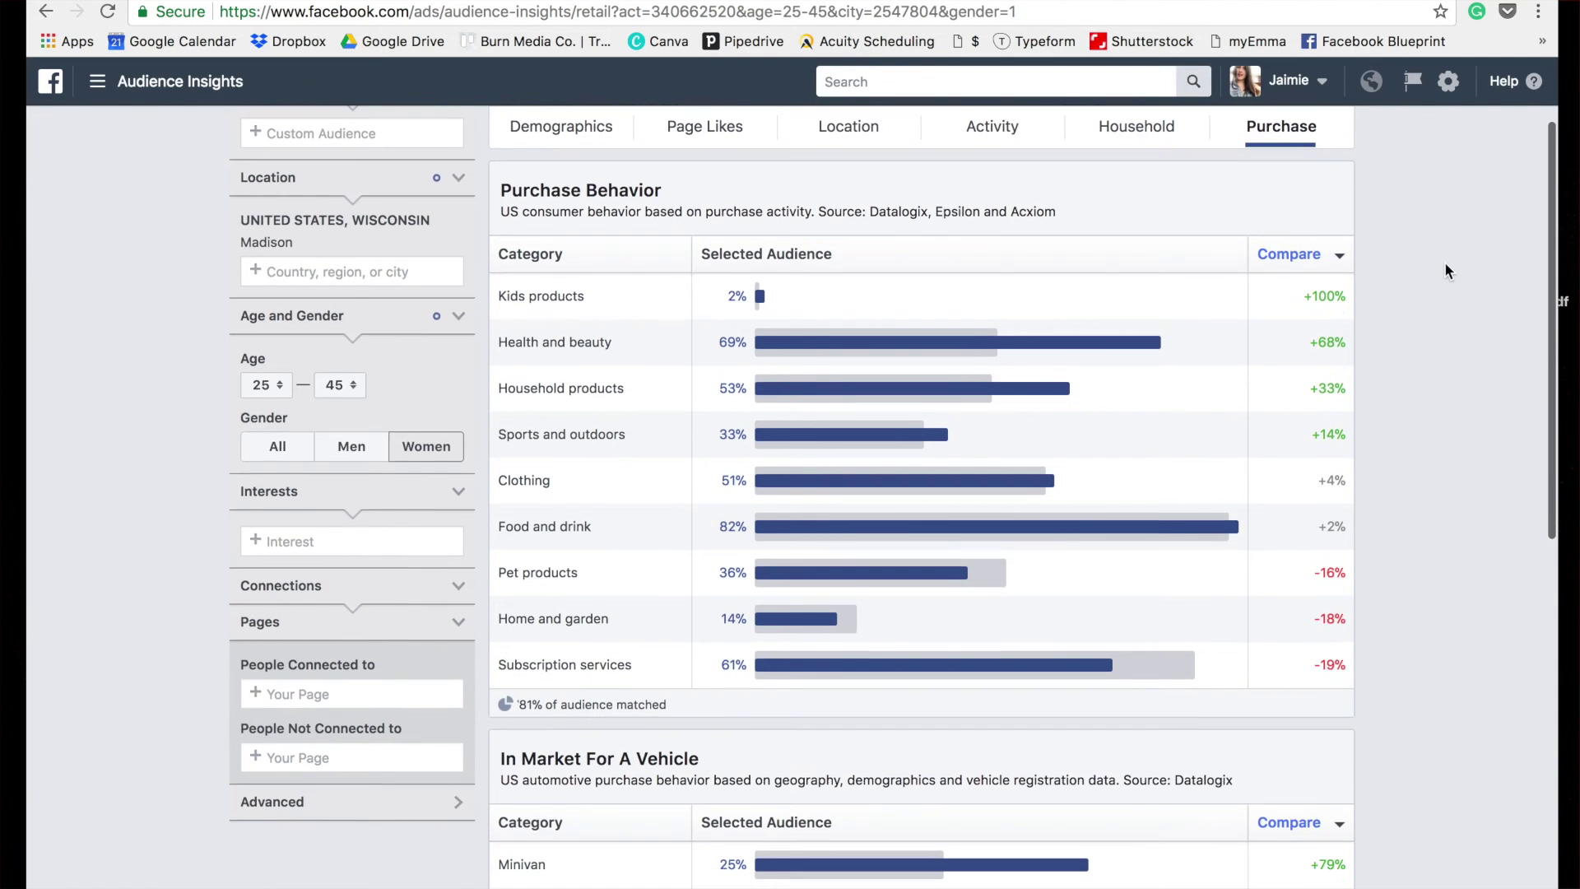
pyautogui.moveTo(1200, 533)
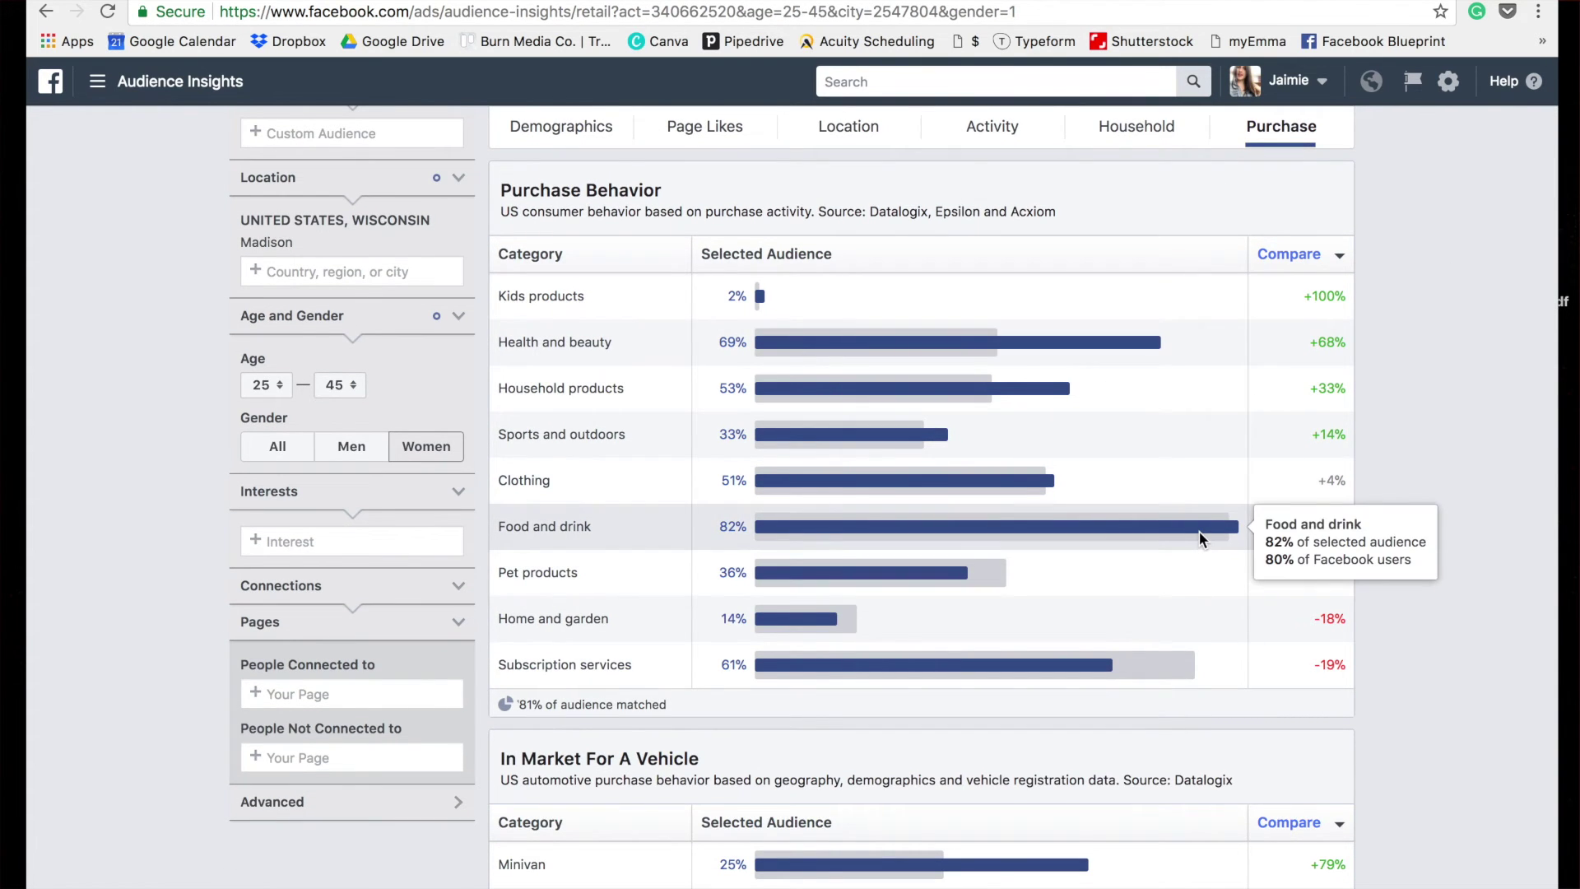
pyautogui.moveTo(1089, 343)
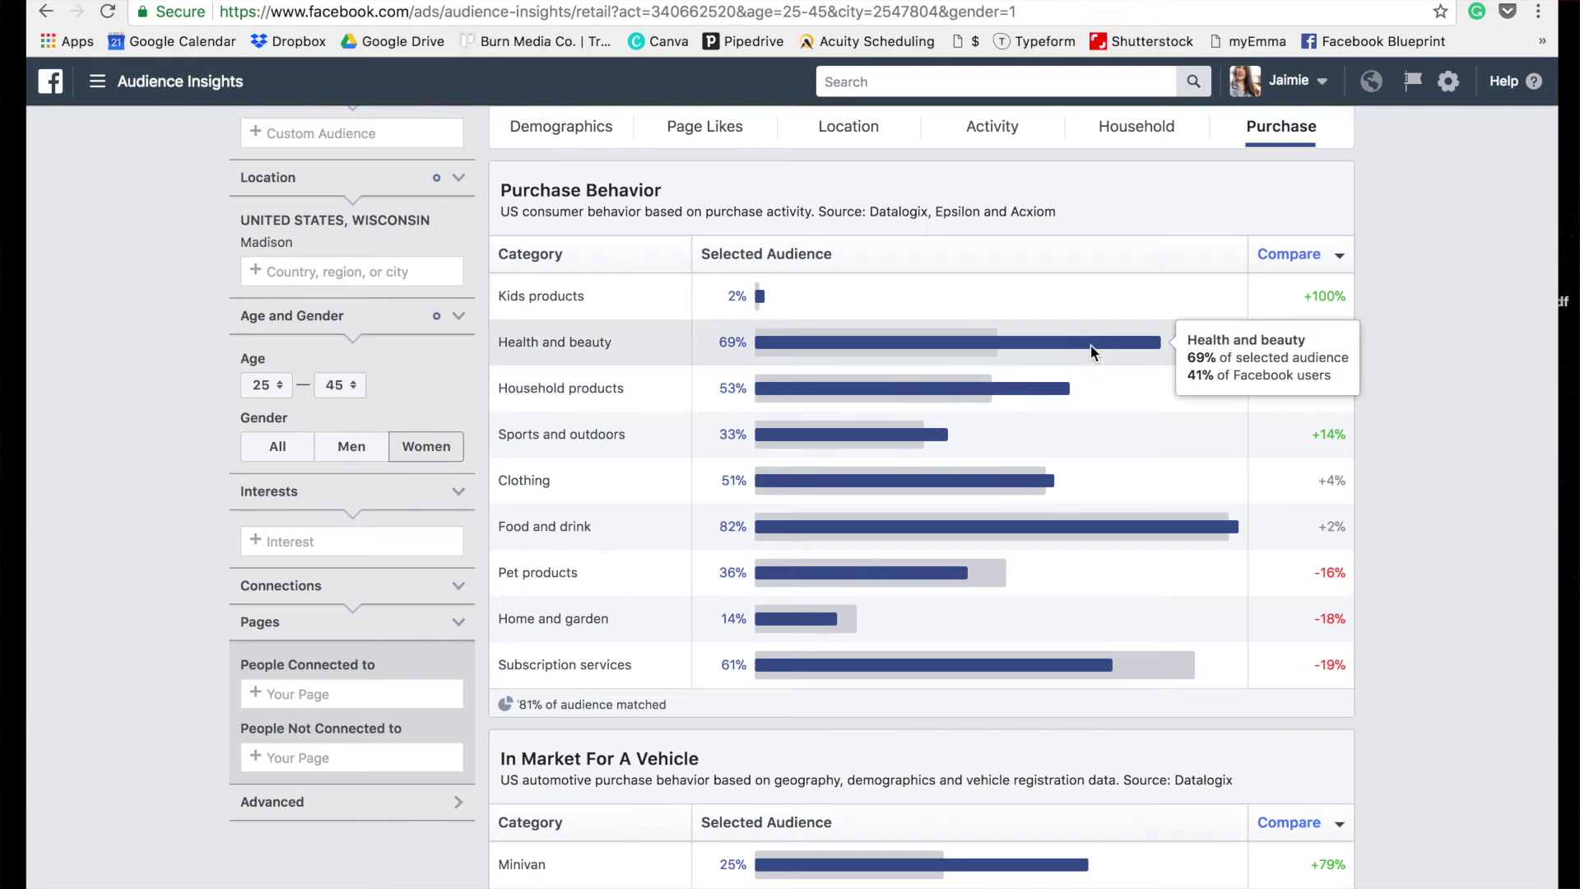
pyautogui.moveTo(1062, 390)
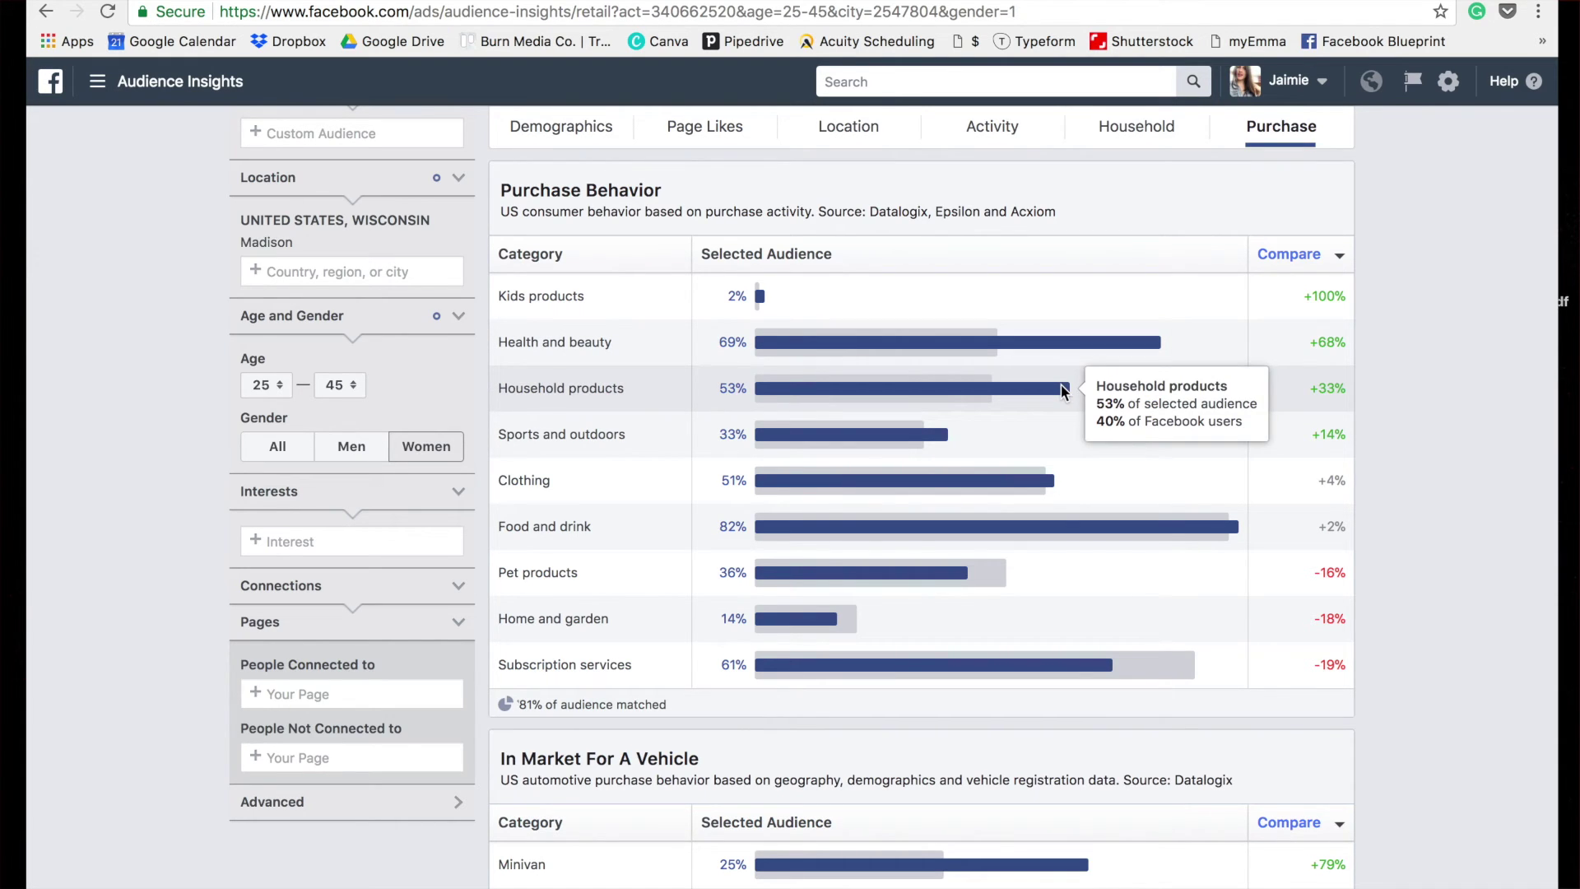
pyautogui.moveTo(1046, 485)
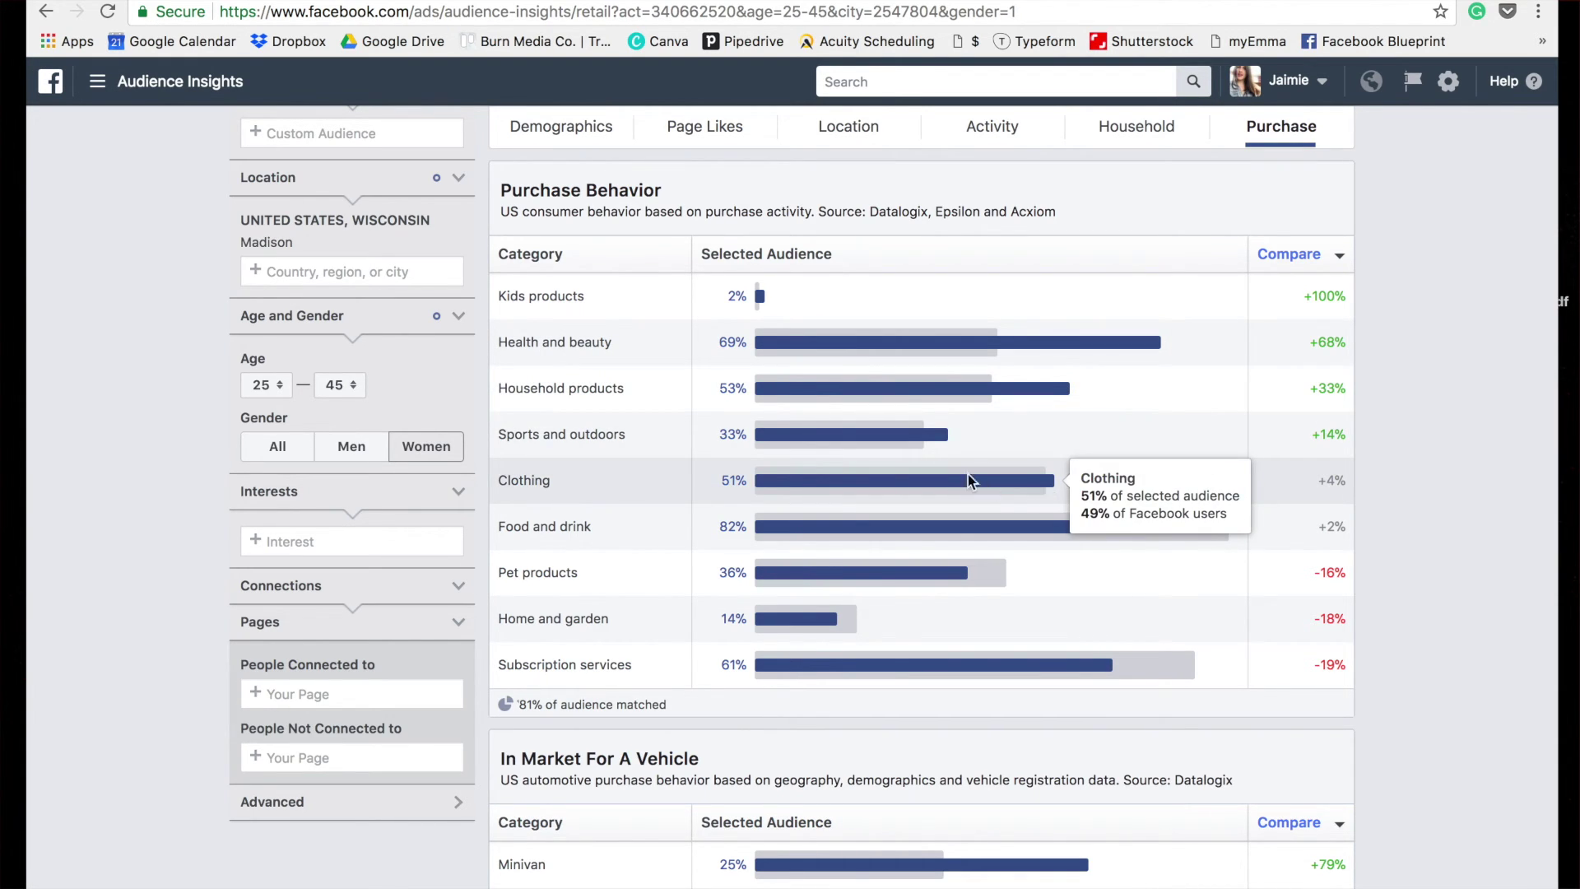
pyautogui.scroll(-1, 1321, 540)
pyautogui.scroll(3, 1537, 480)
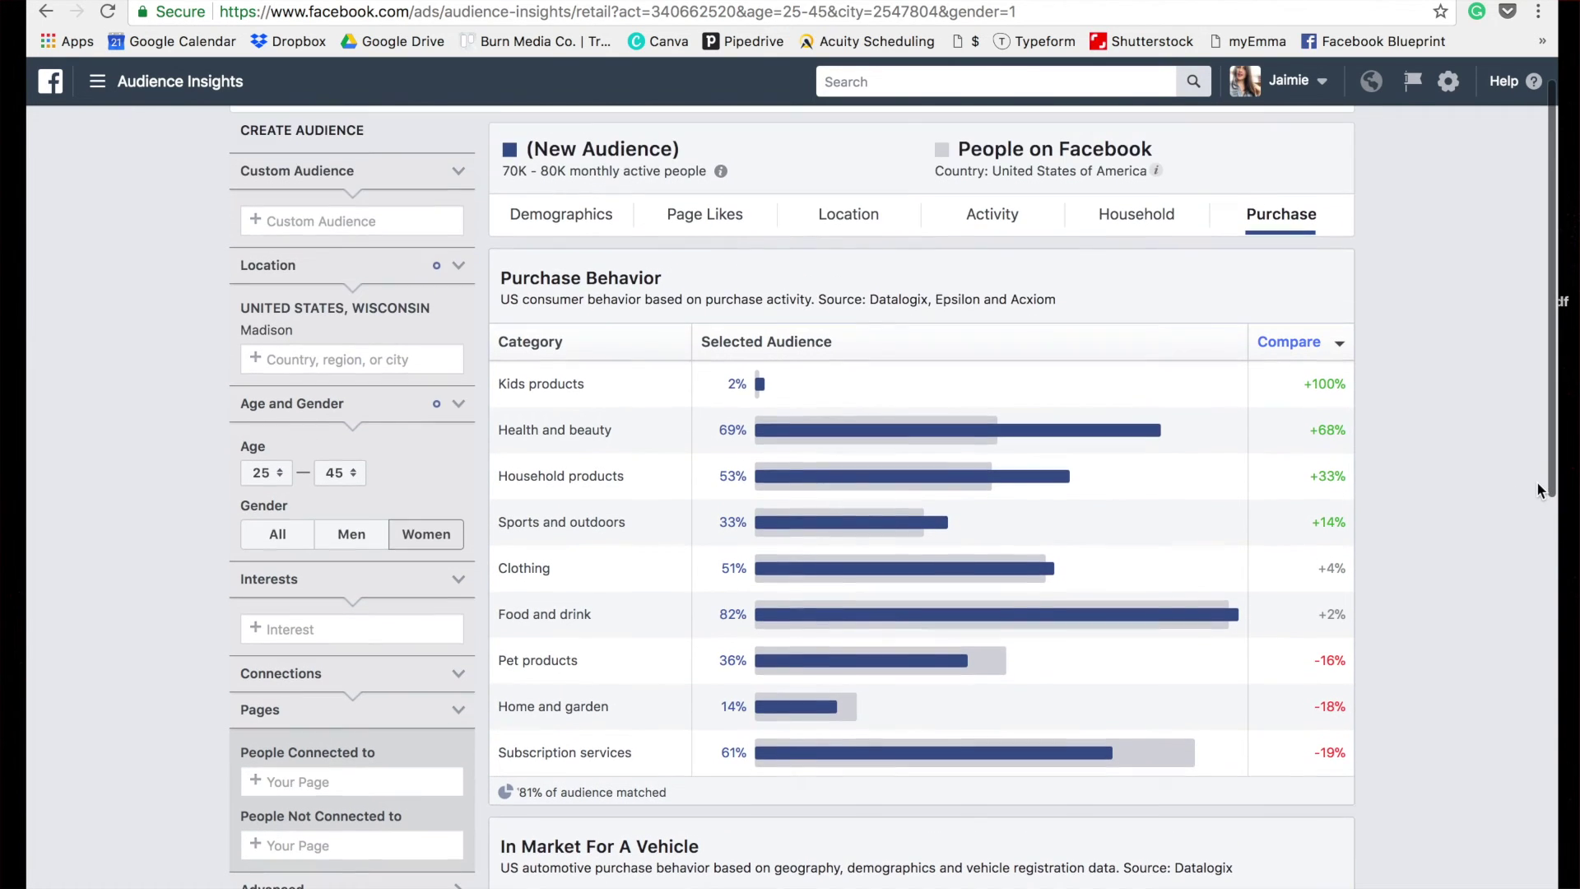
pyautogui.click(573, 233)
pyautogui.scroll(1, 1474, 304)
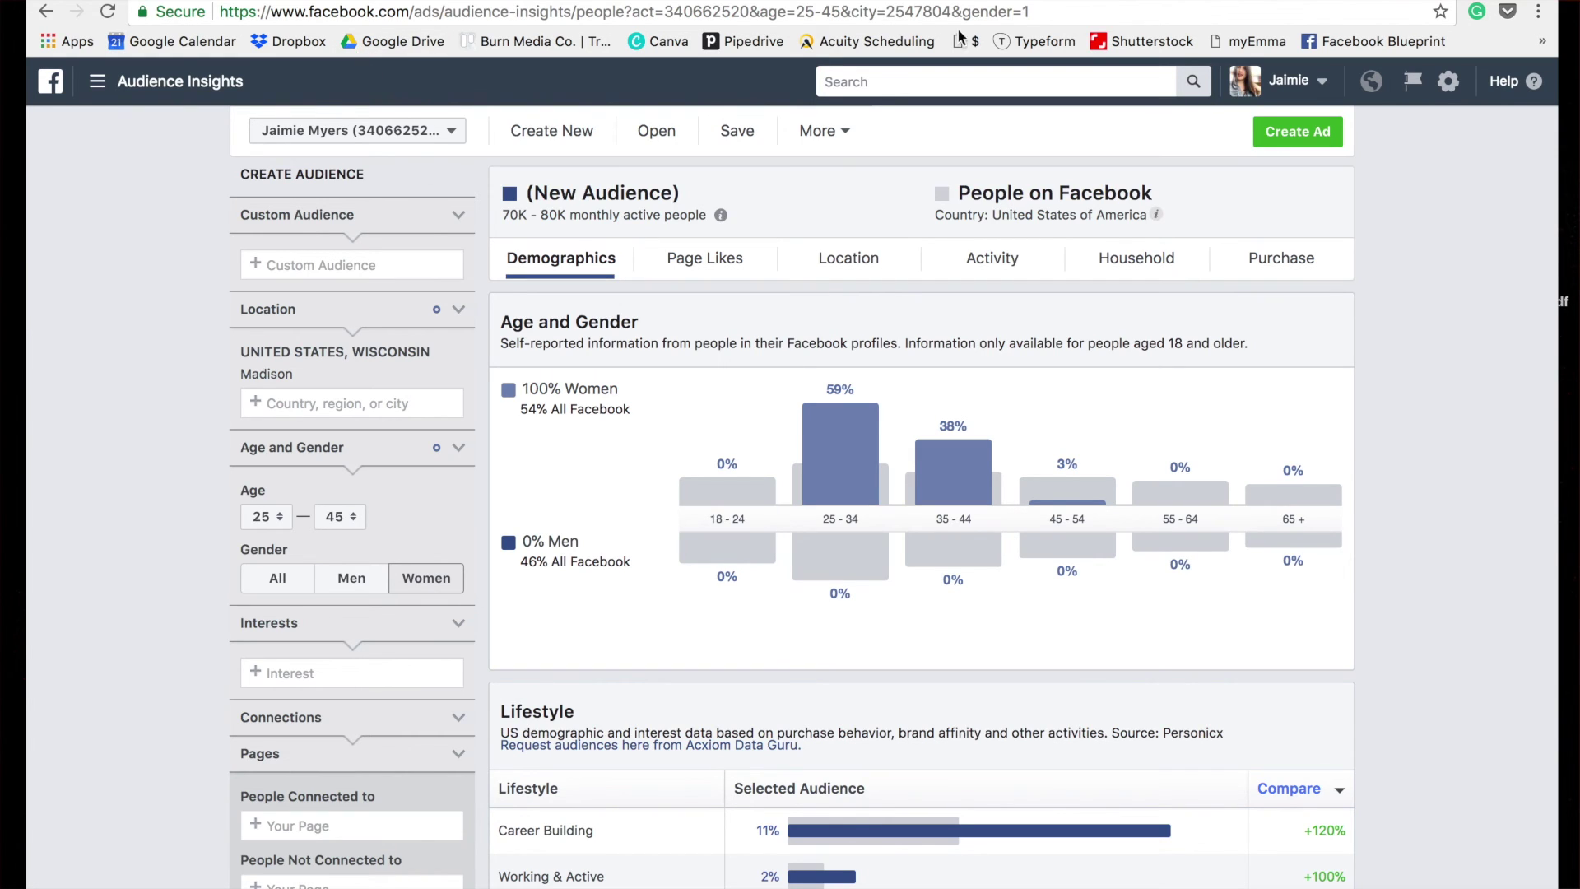
# Step: Leave Audience Insights without saving, go to facebook.com and open The Co. group from the shortcuts
pyautogui.click(313, 12)
pyautogui.write('facebook.com')
pyautogui.press('Return')
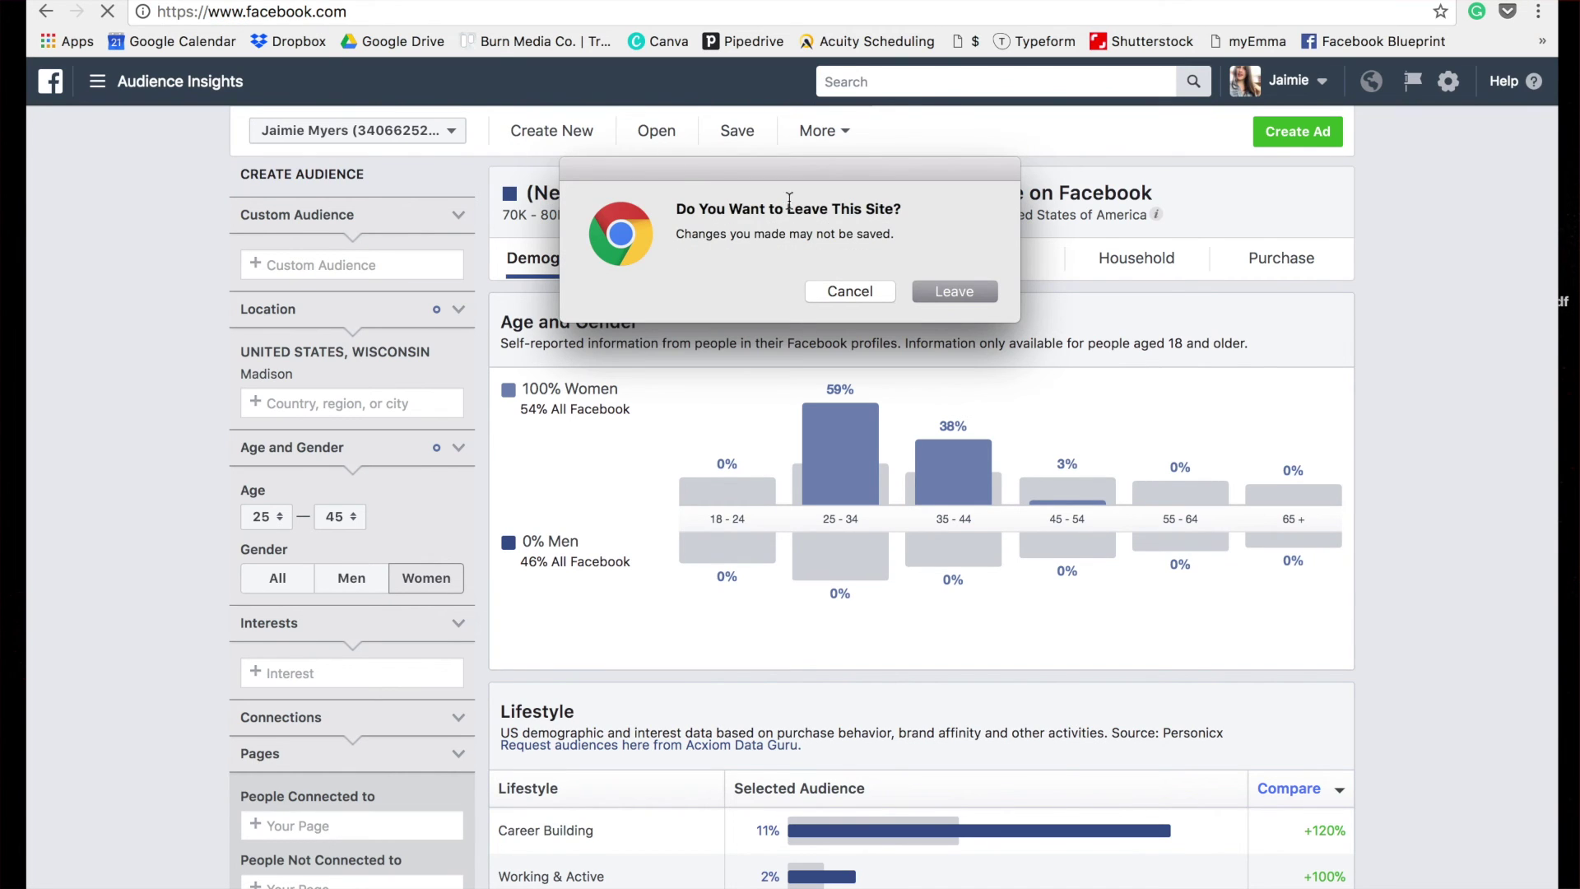
pyautogui.click(931, 292)
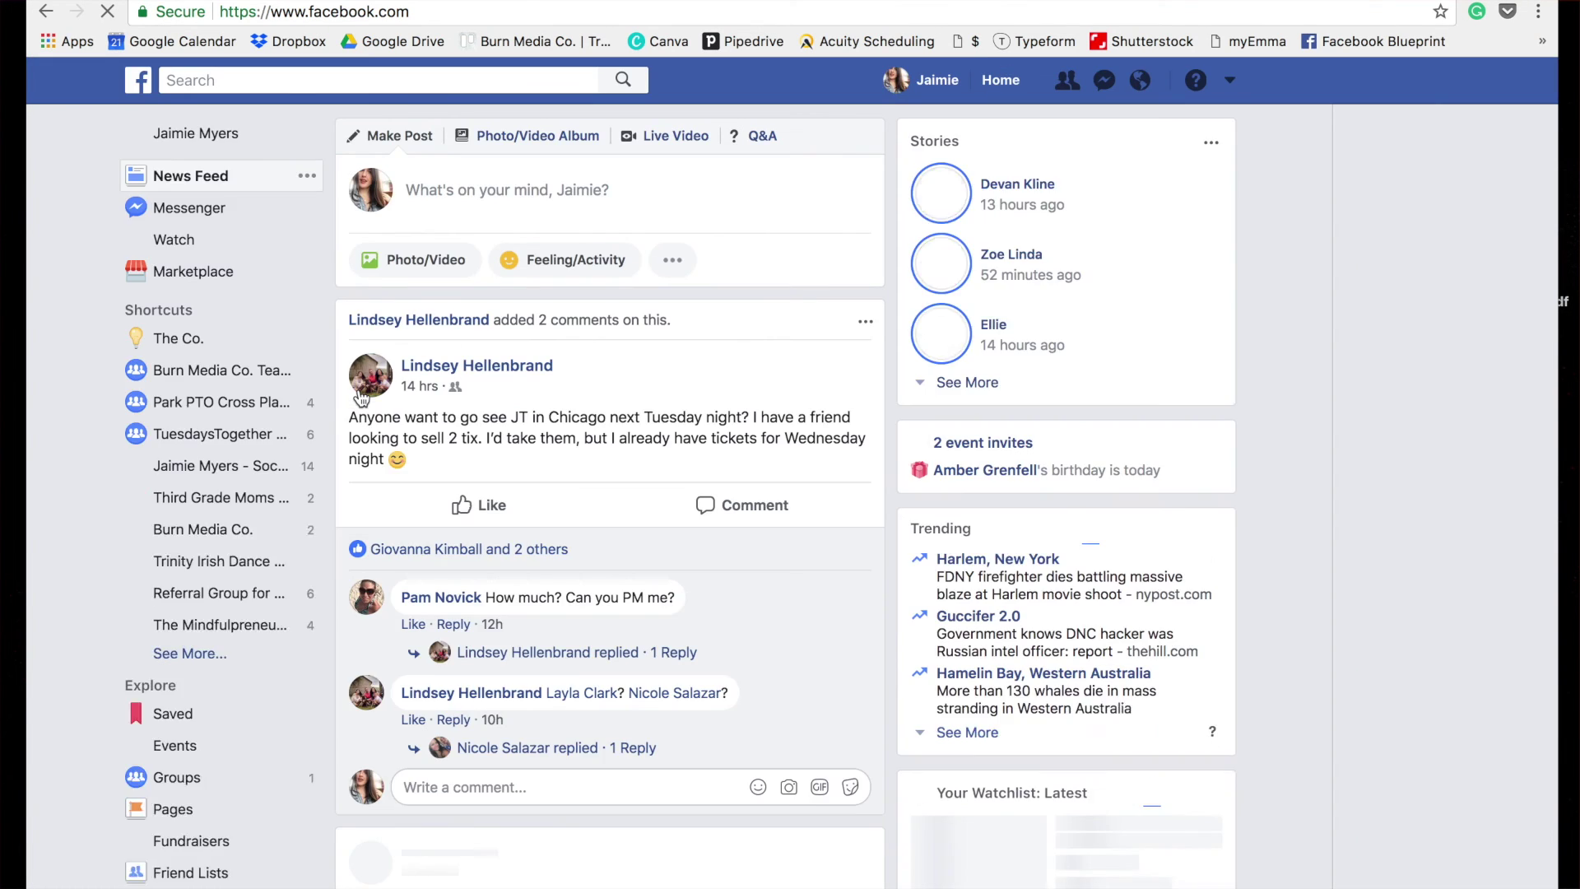
pyautogui.click(220, 346)
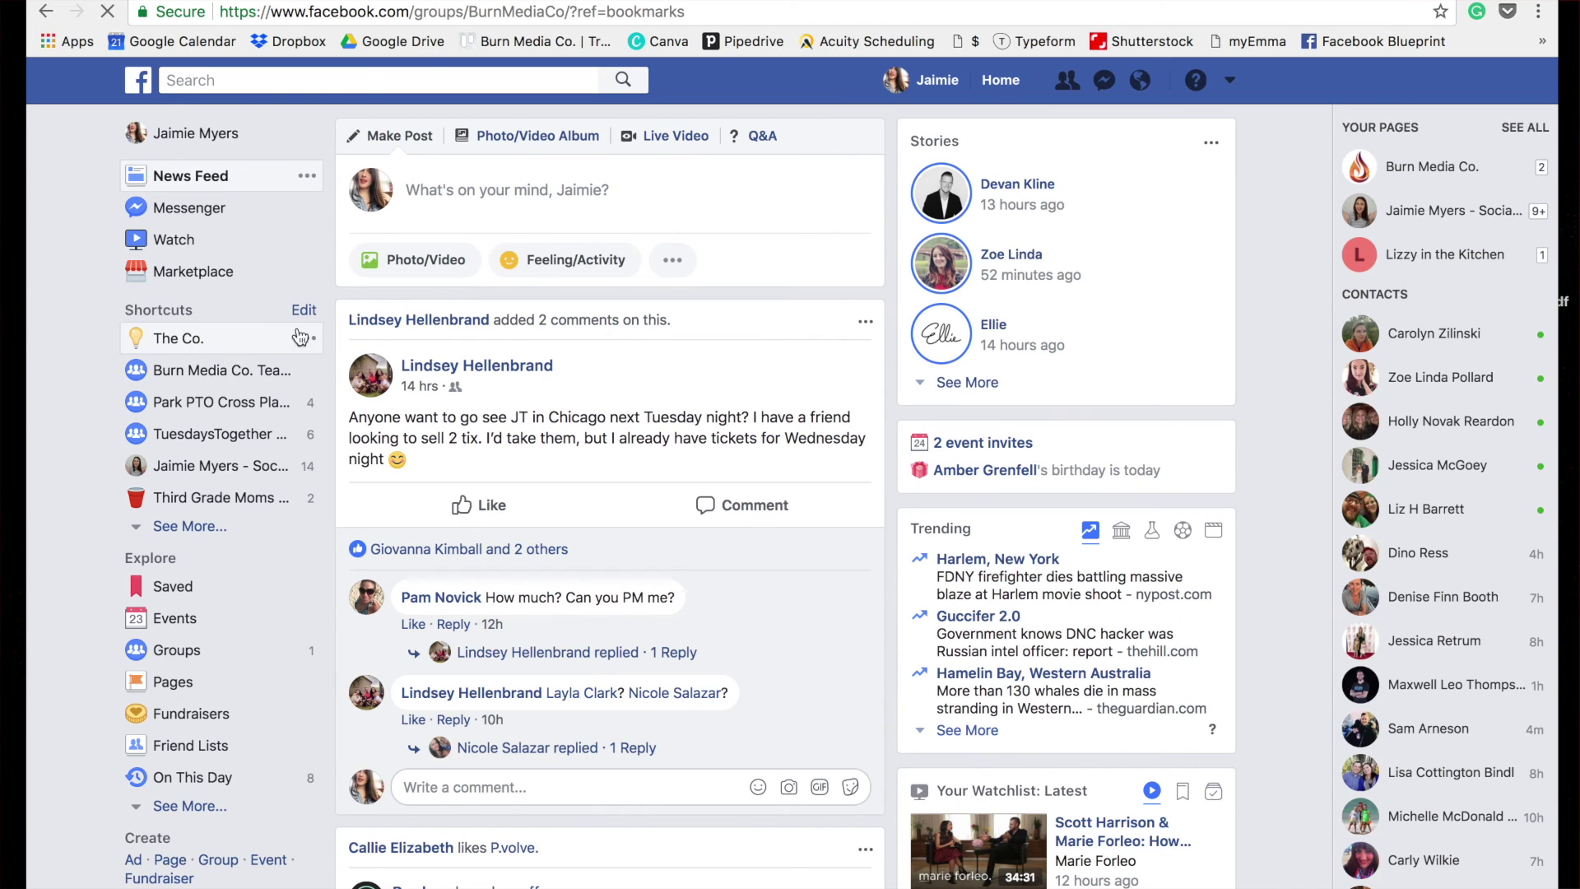